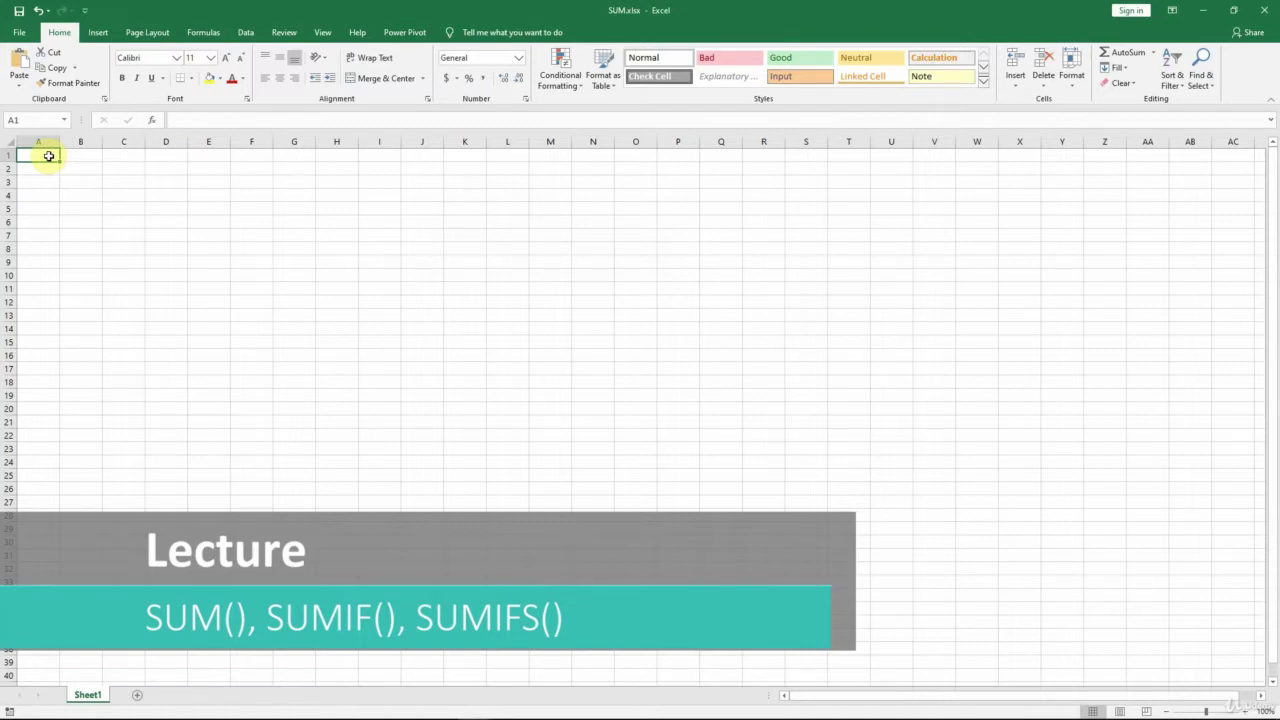
- Enter =RANDBETWEEN(1,99) in A1 and fill the formula across the range A1:J10
{"action": "type", "text": "=RAND"}
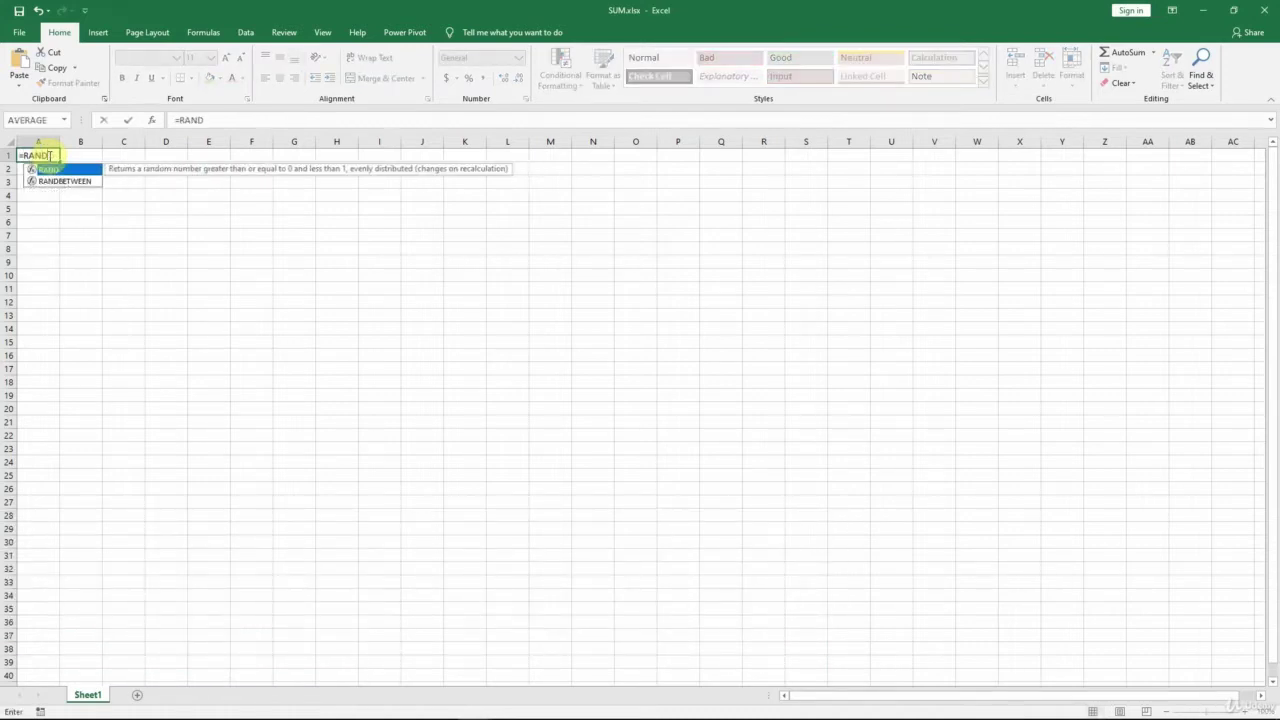
{"action": "key", "text": "Down"}
{"action": "key", "text": "Tab"}
{"action": "type", "text": "1,99"}
{"action": "key", "text": "Return"}
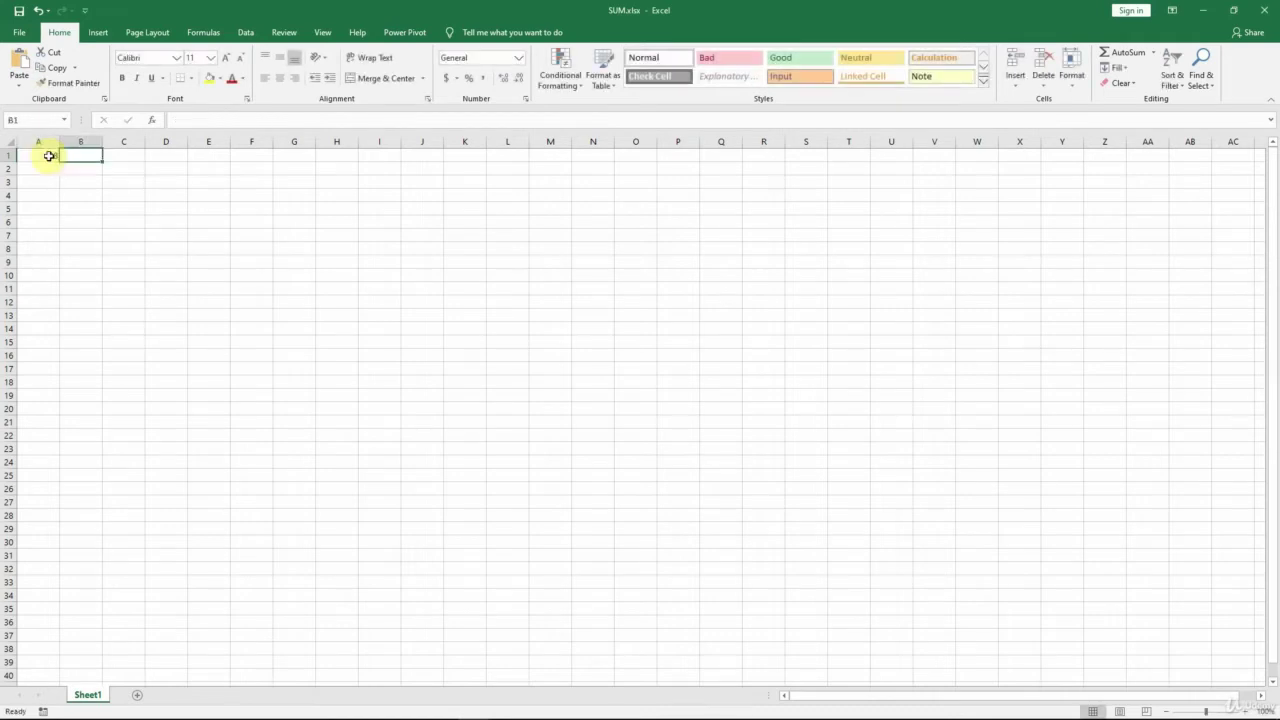
{"action": "left_click", "coordinate": [49, 154]}
{"action": "left_click_drag", "start_coordinate": [59, 160], "coordinate": [434, 285]}
{"action": "left_click", "coordinate": [412, 301]}
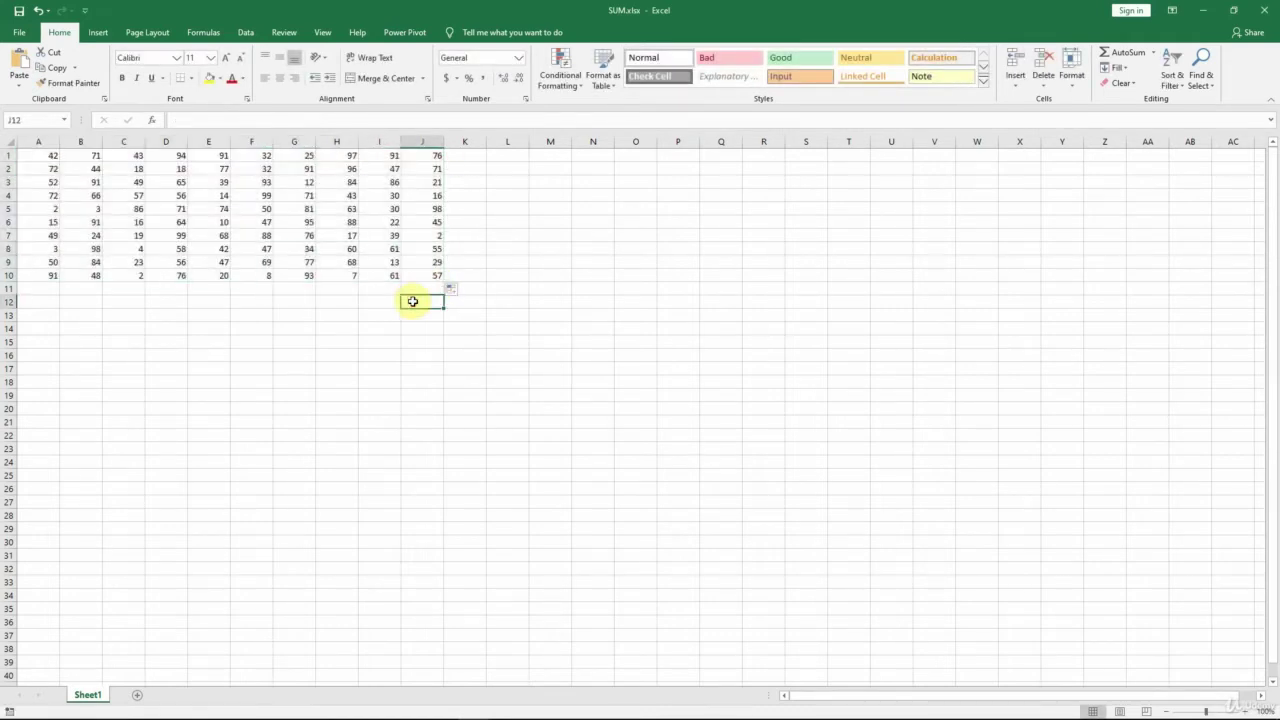
- Enter =SUM(D4,H3,G8) in cell N13 to add three individual cells
{"action": "left_click", "coordinate": [598, 316]}
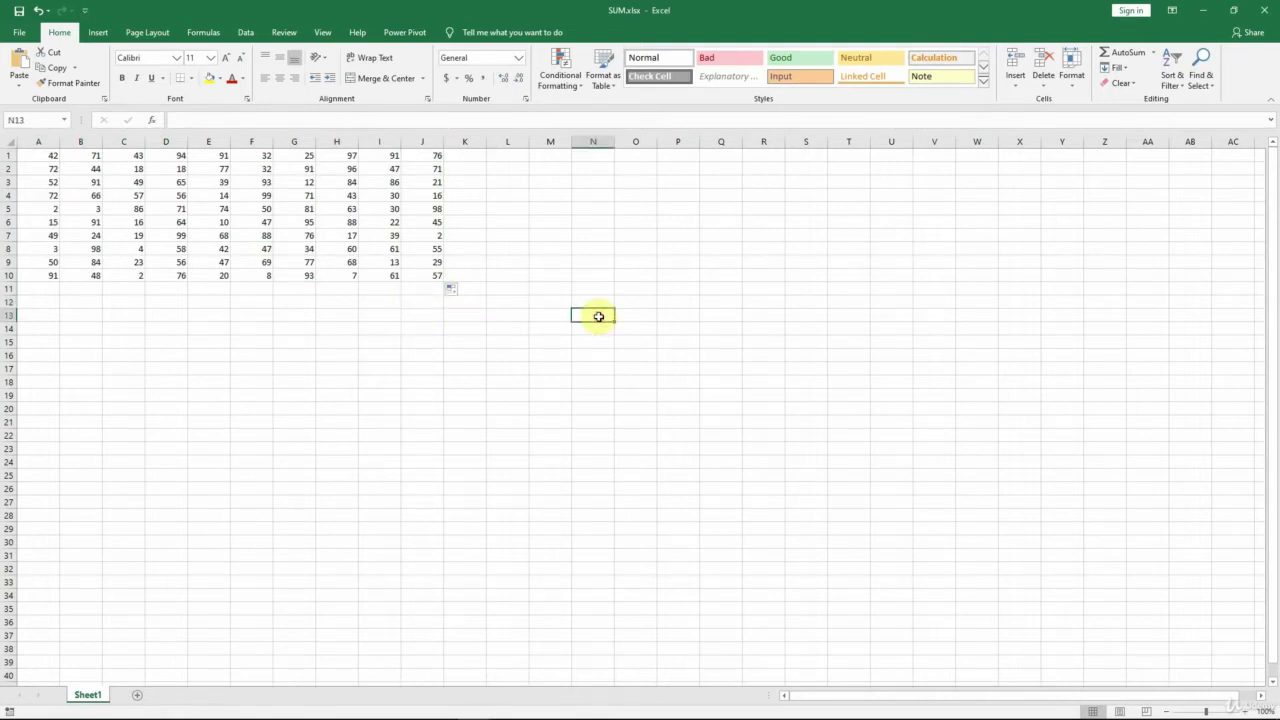
{"action": "type", "text": "=SUM("}
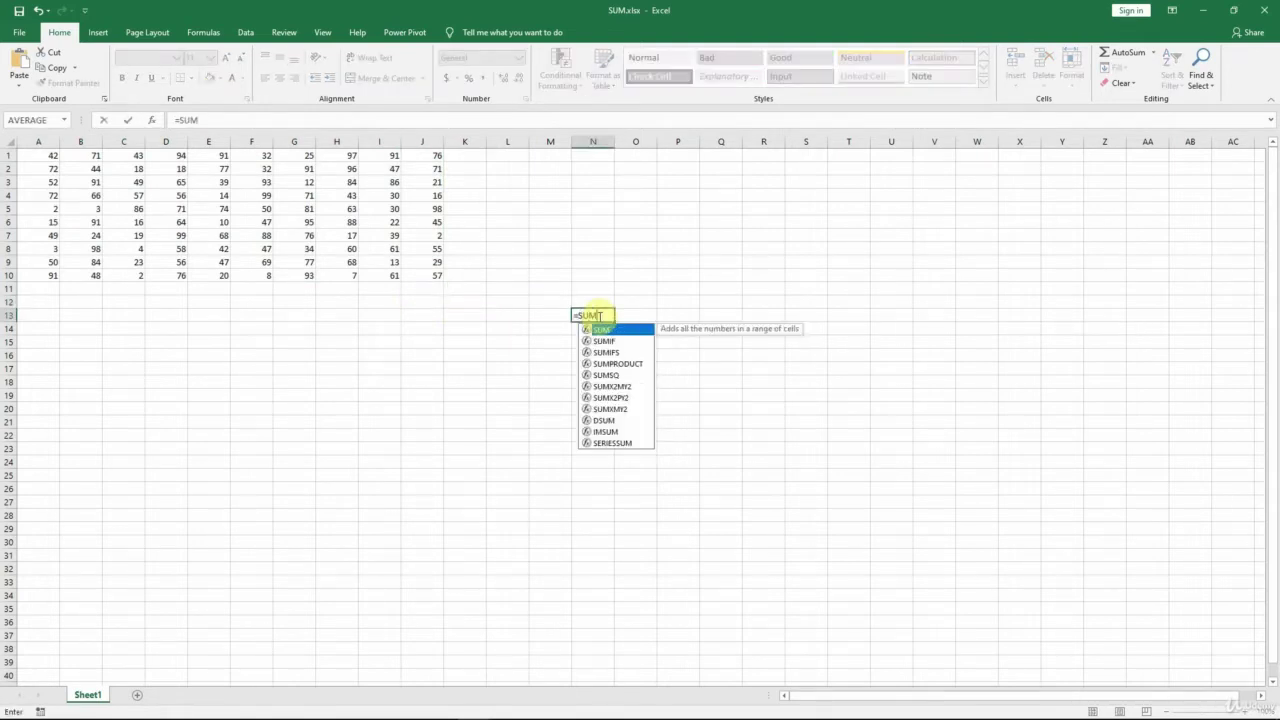
{"action": "left_click", "coordinate": [166, 195]}
{"action": "type", "text": ","}
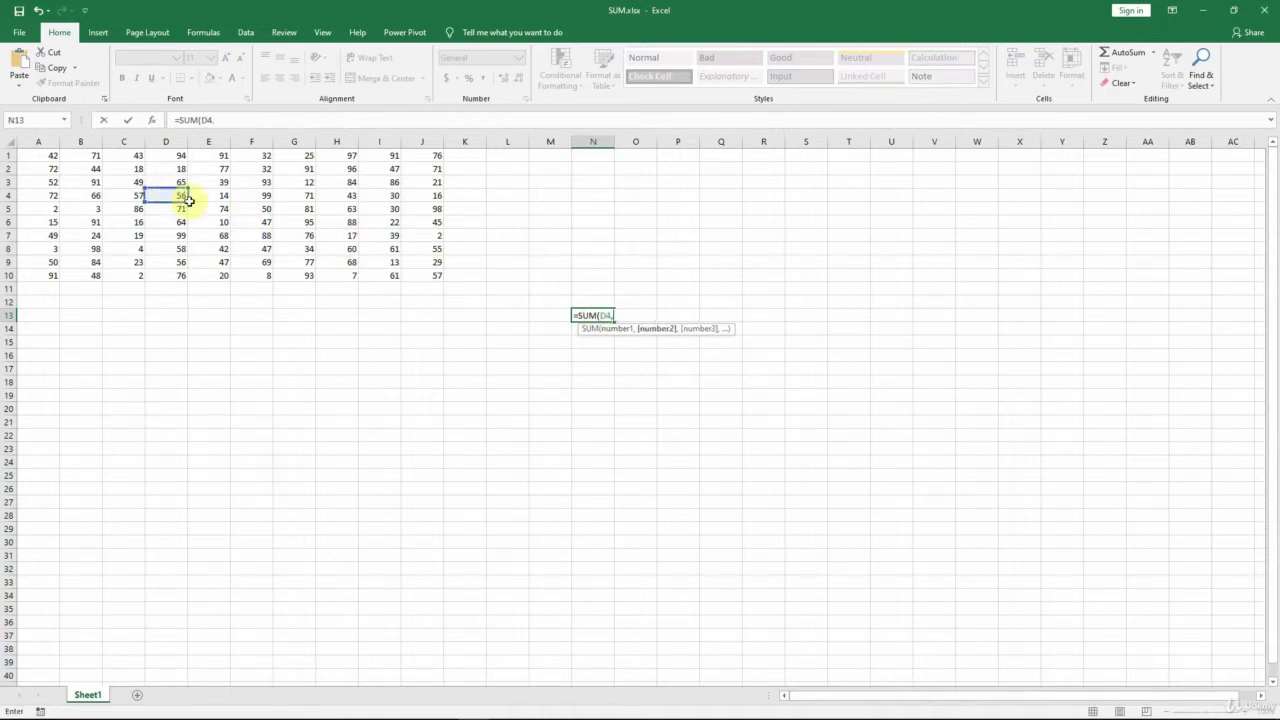
{"action": "left_click", "coordinate": [333, 181]}
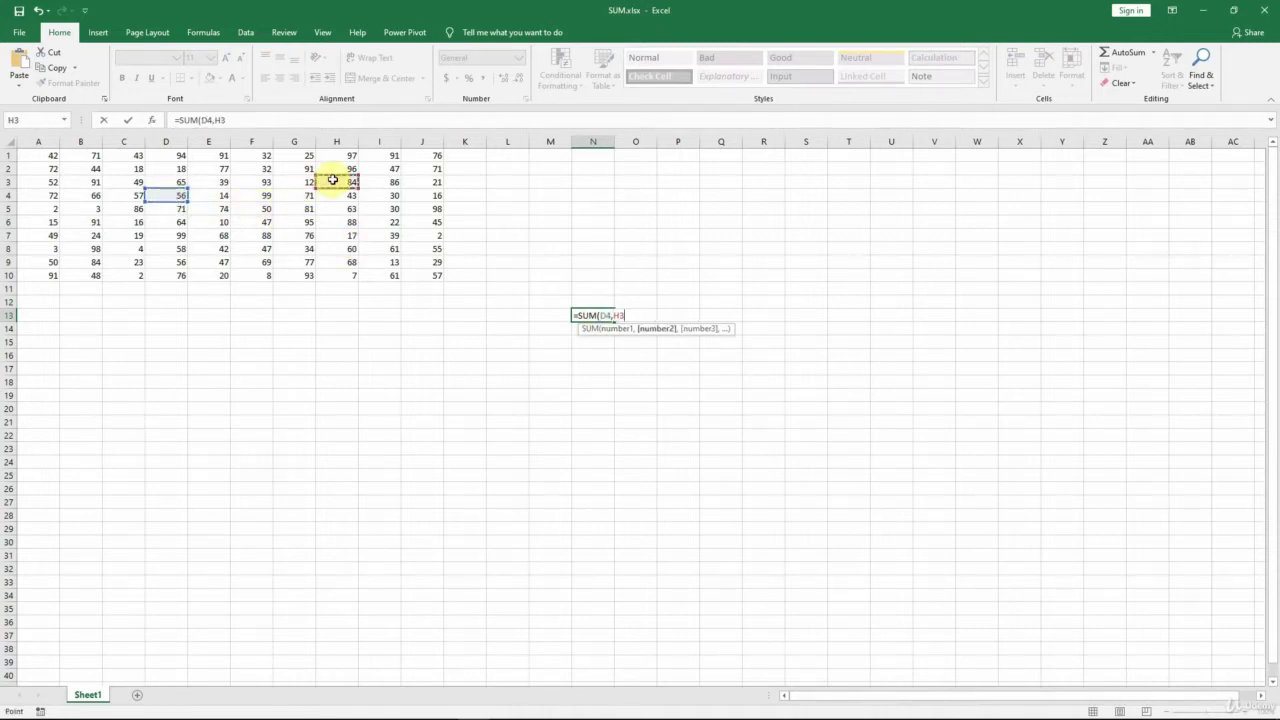
{"action": "type", "text": ","}
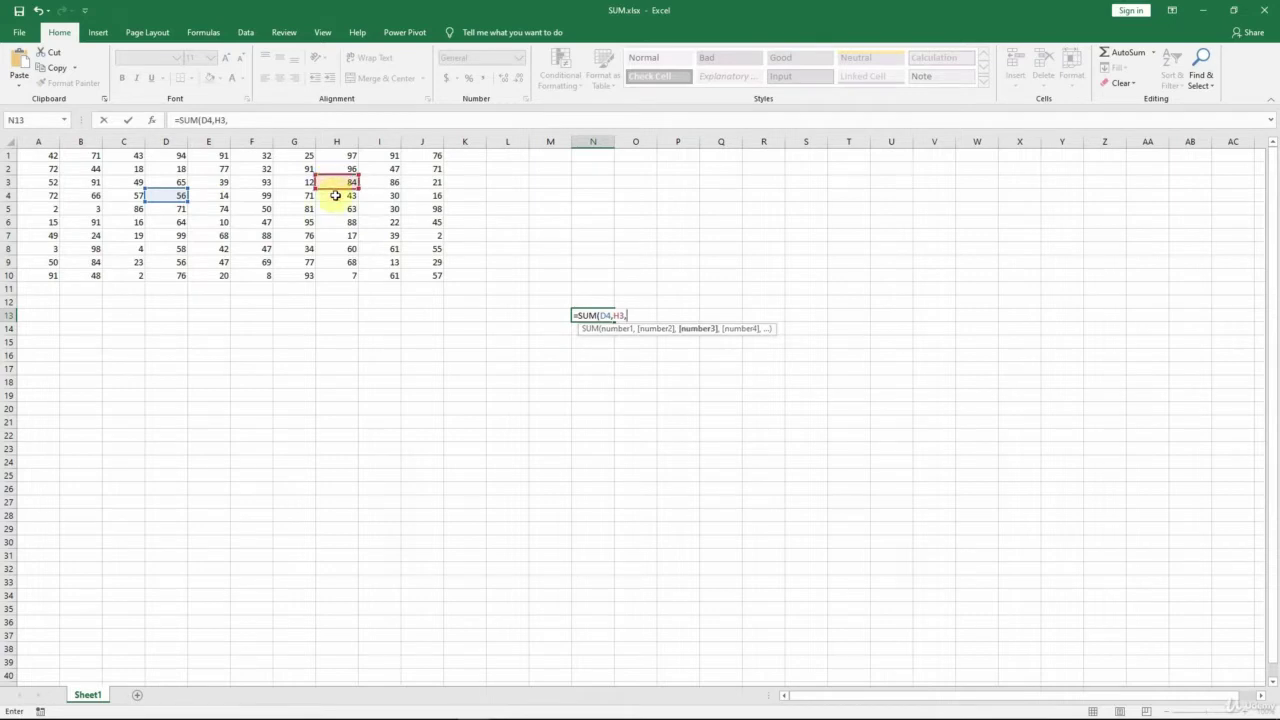
{"action": "left_click", "coordinate": [288, 248]}
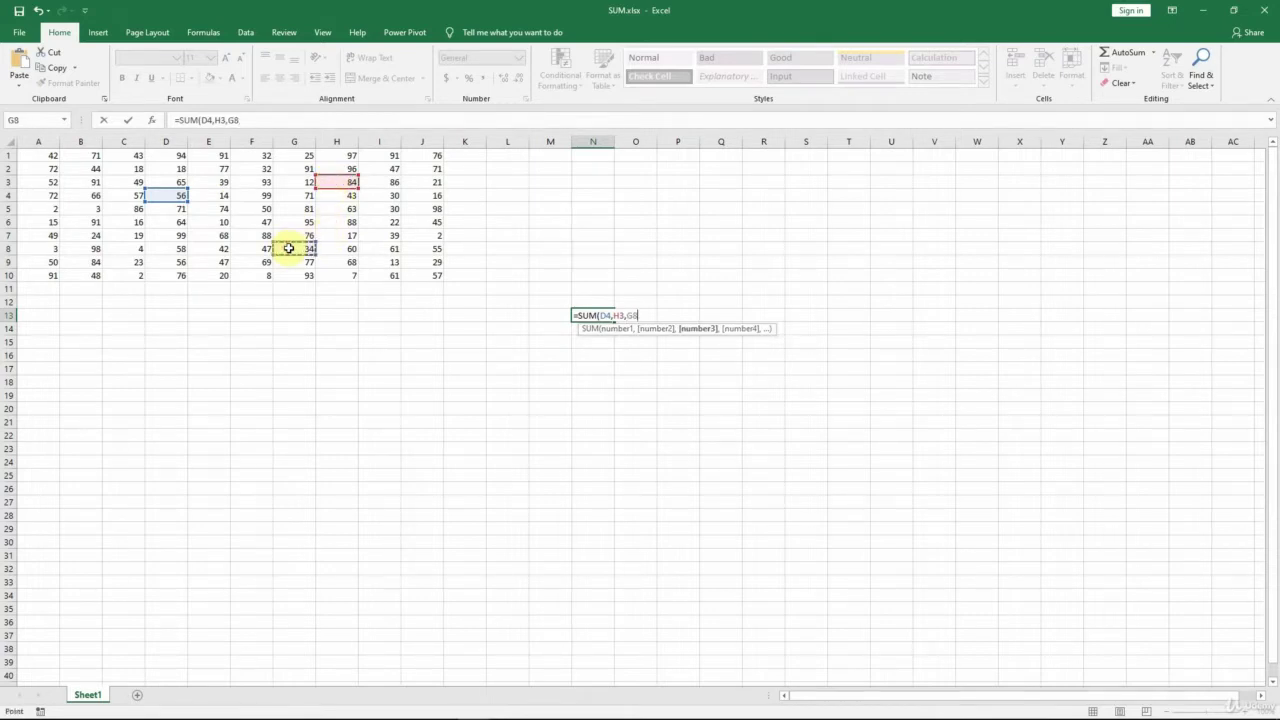
{"action": "type", "text": ")"}
{"action": "key", "text": "ctrl+Return"}
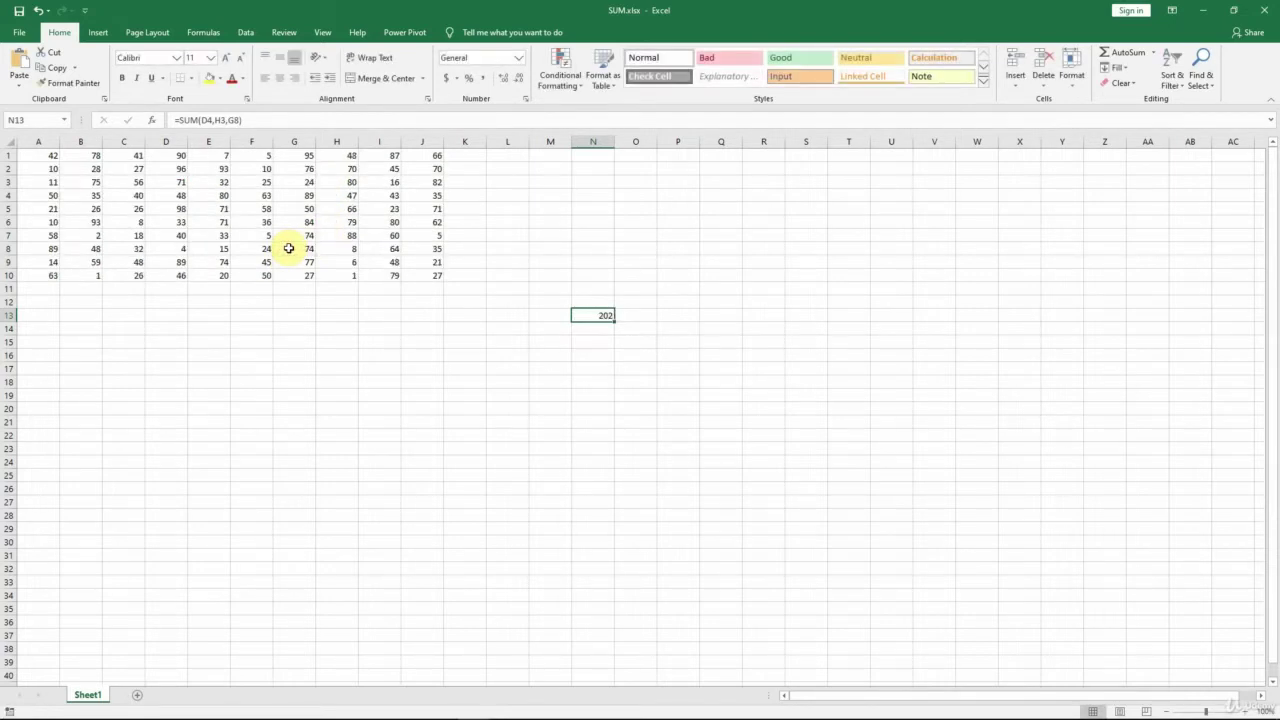
- Enter =SUM(1,2) in cell N14 to add two constants
{"action": "left_click", "coordinate": [603, 328]}
{"action": "type", "text": "=SUM("}
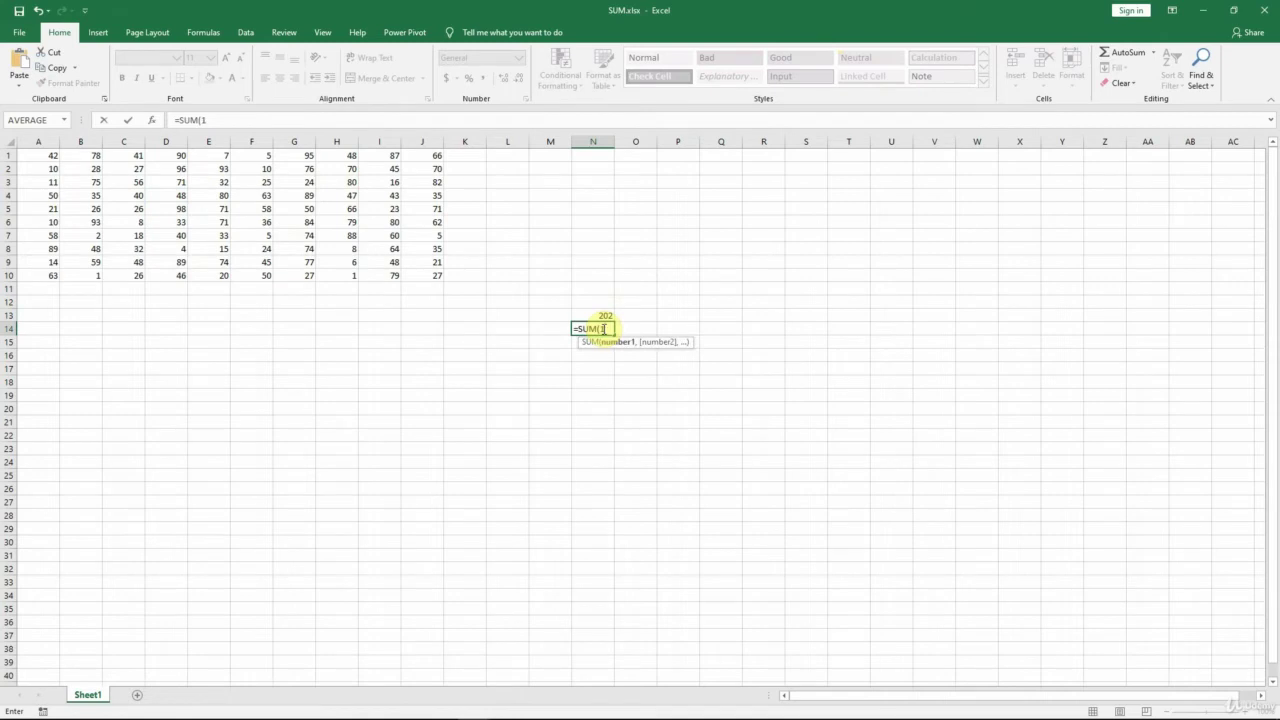
{"action": "type", "text": "1,"}
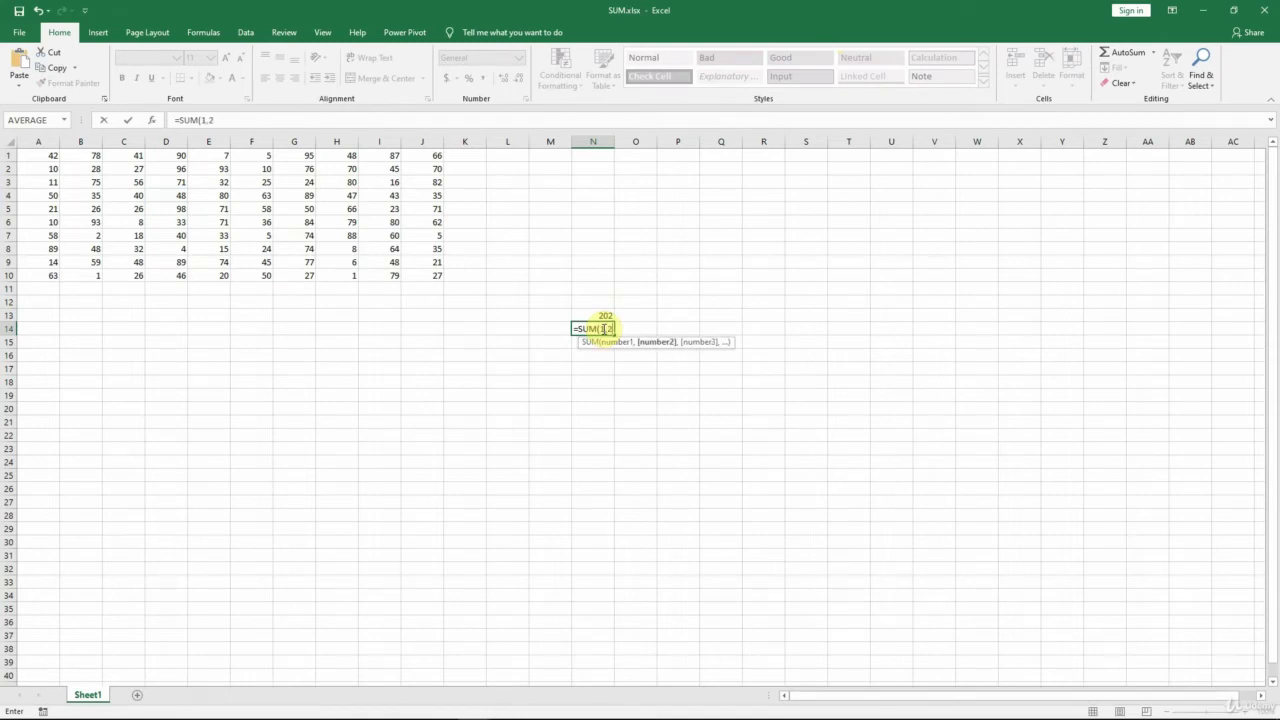
{"action": "type", "text": "2)"}
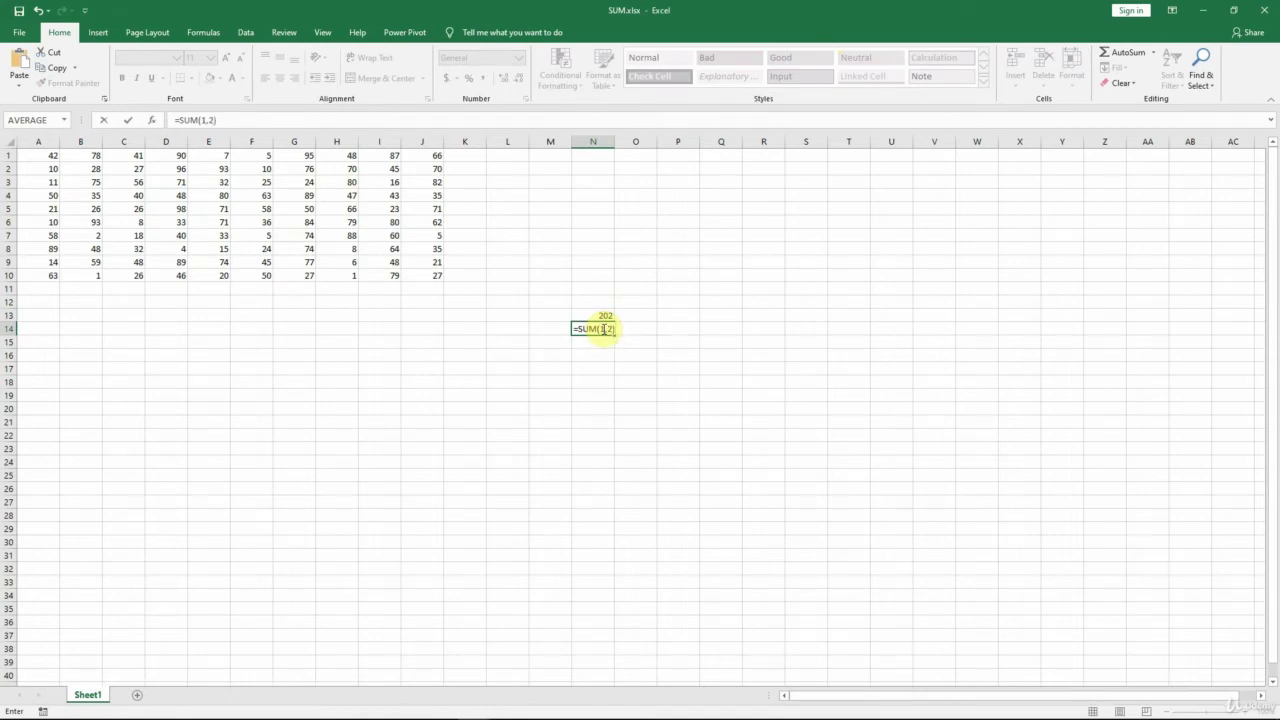
{"action": "key", "text": "ctrl+Return"}
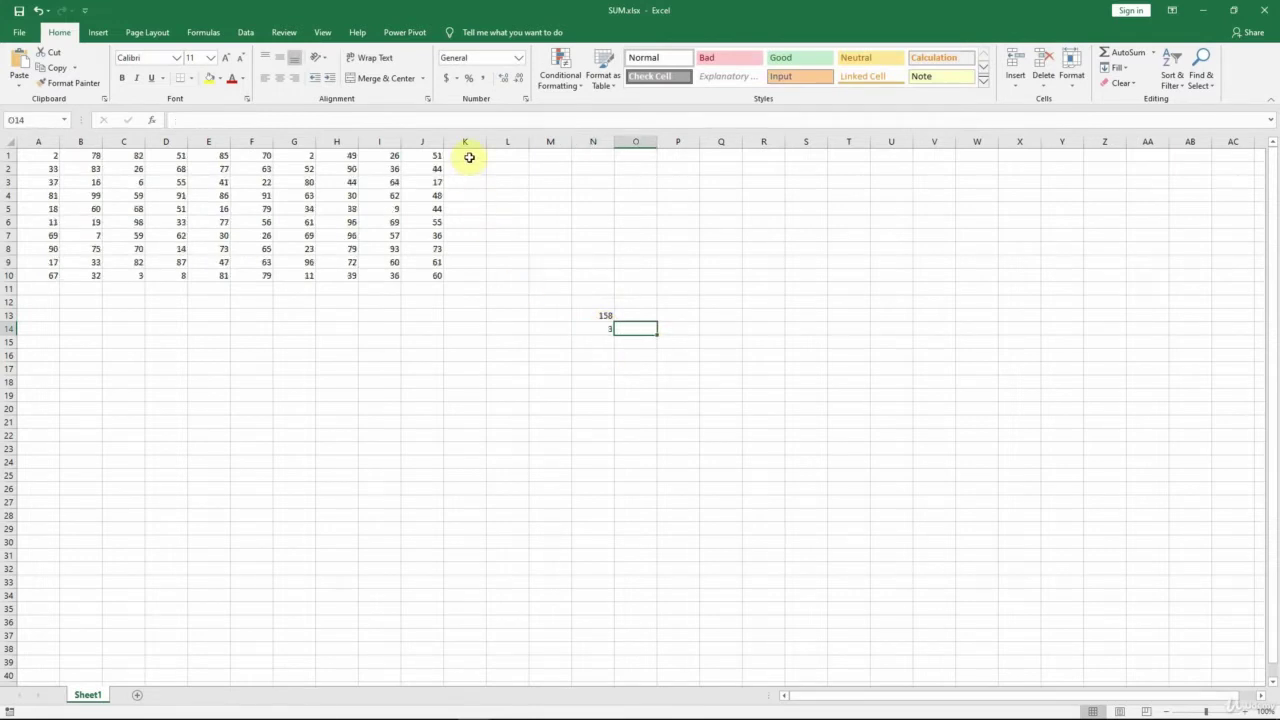
- Total A1:J1 in cell K1 with AutoSum and check it against the sum of the selected row cells
{"action": "left_click", "coordinate": [469, 157]}
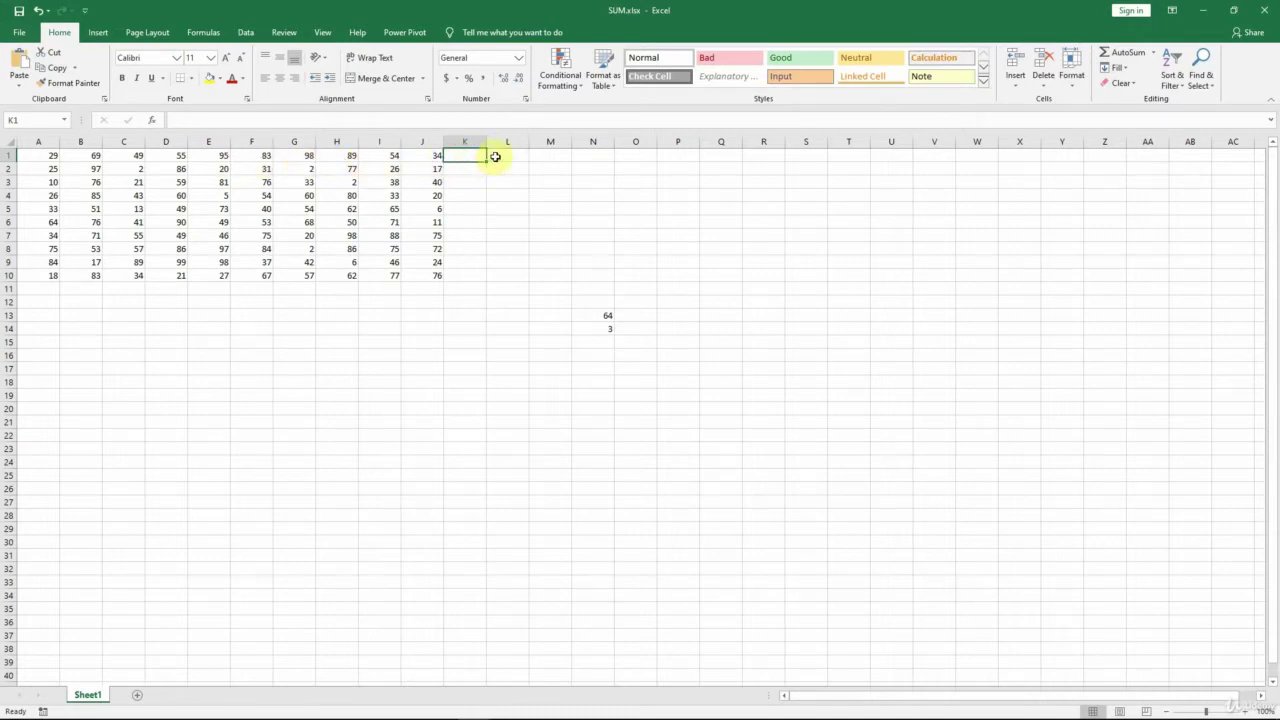
{"action": "left_click", "coordinate": [1124, 60]}
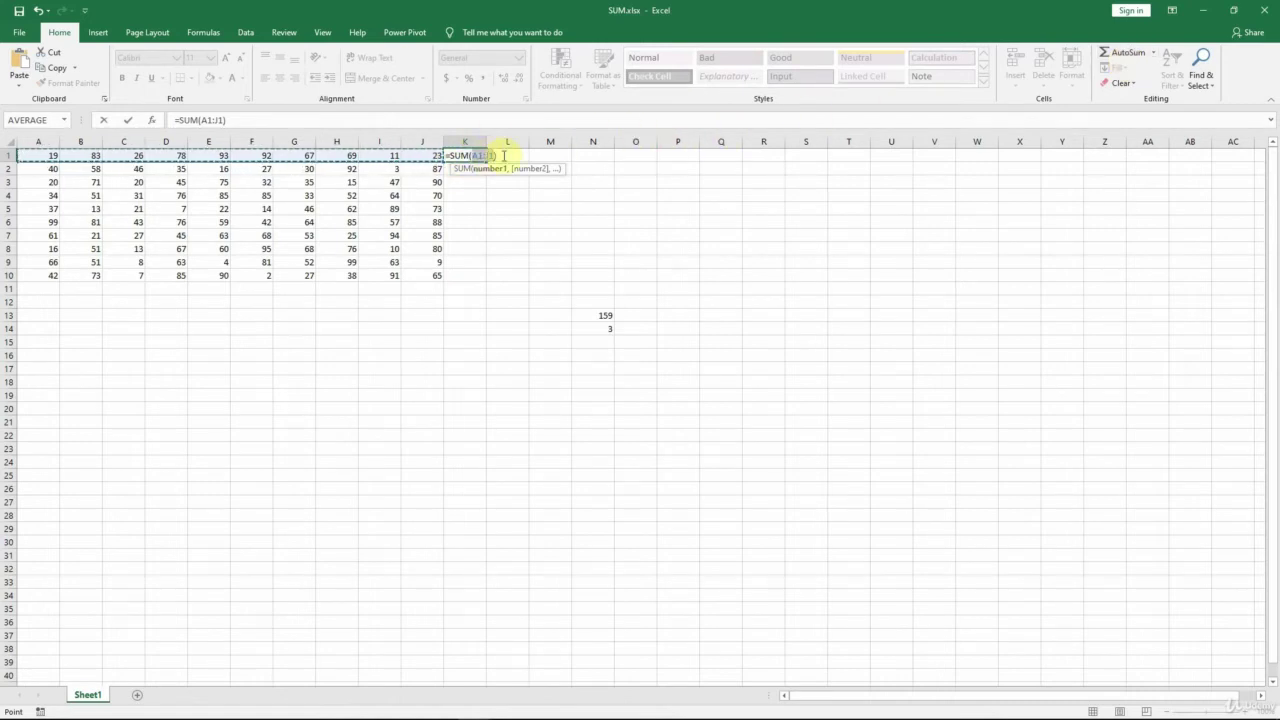
{"action": "key", "text": "Return"}
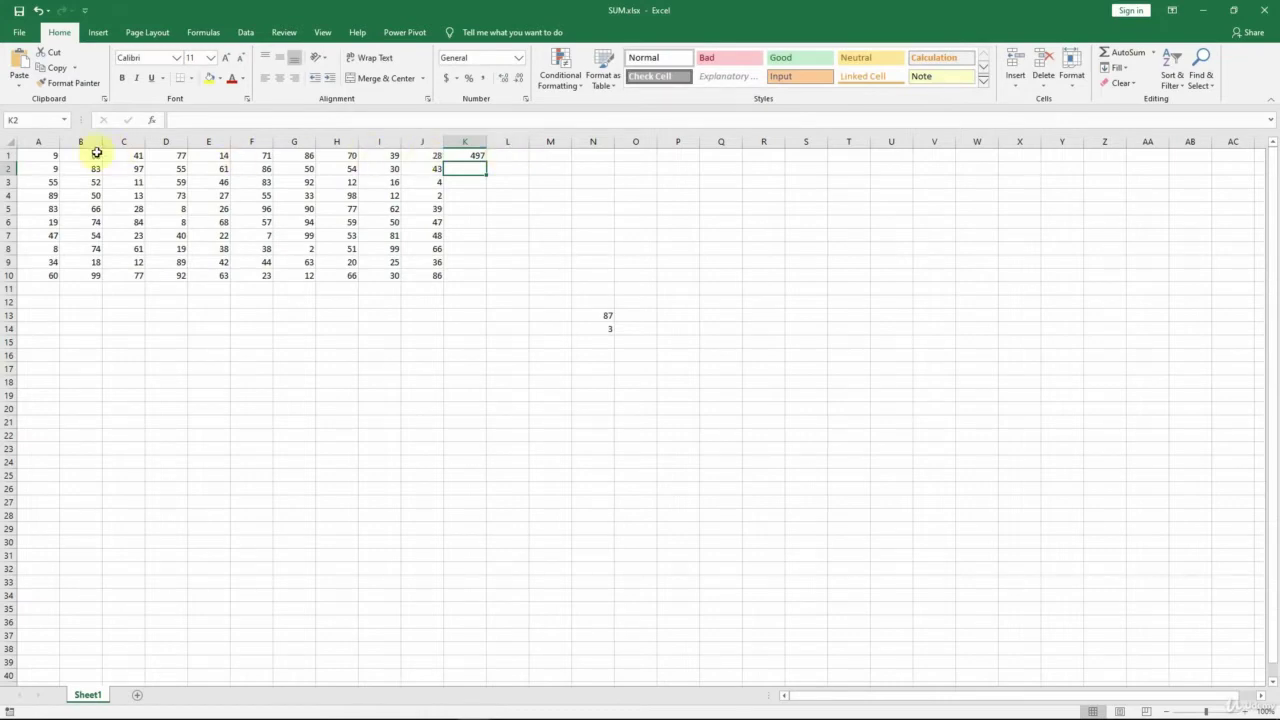
{"action": "left_click_drag", "start_coordinate": [37, 155], "coordinate": [423, 151]}
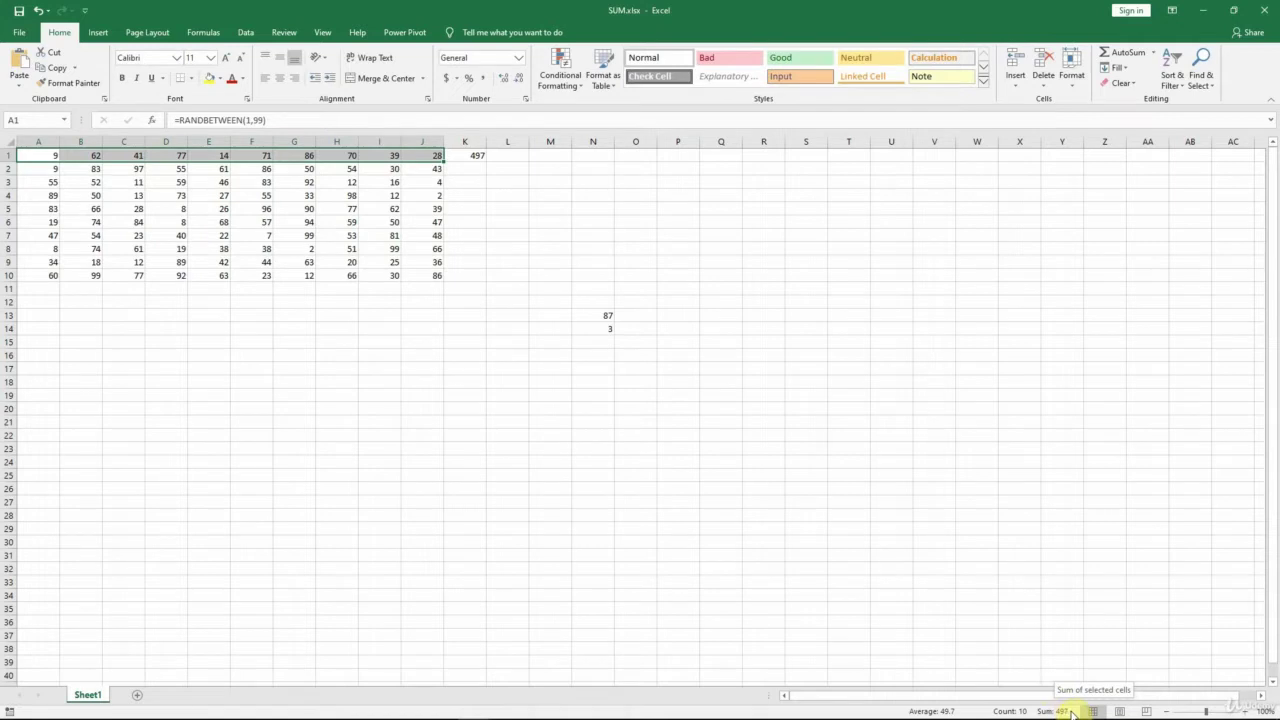
- Total the column range J1:J10 in cell J11 with AutoSum
{"action": "left_click", "coordinate": [418, 290]}
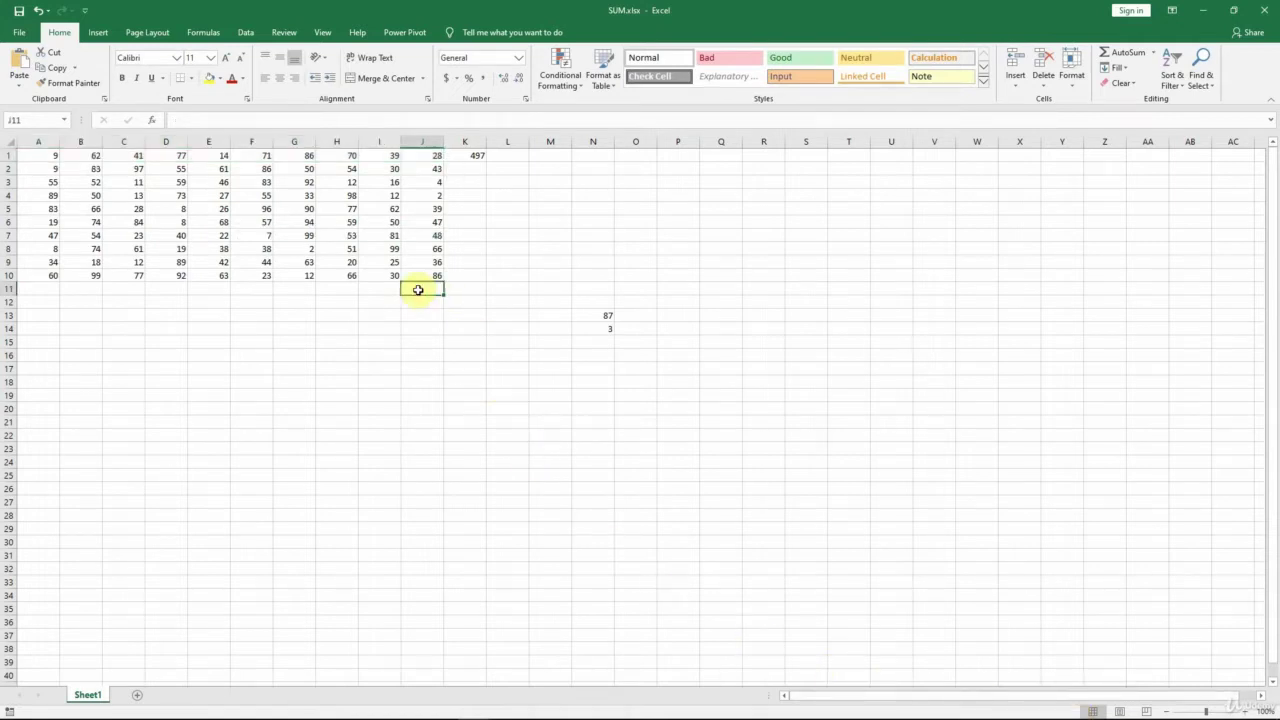
{"action": "left_click", "coordinate": [1128, 53]}
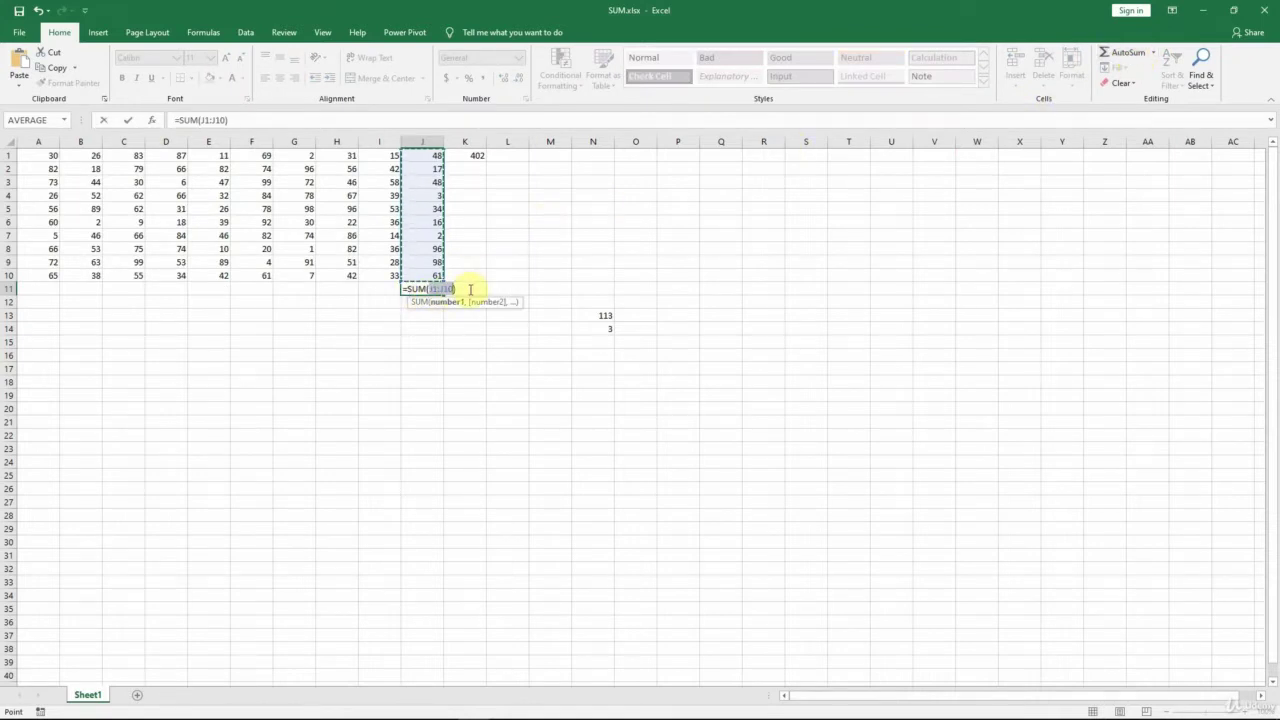
{"action": "key", "text": "ctrl+Return"}
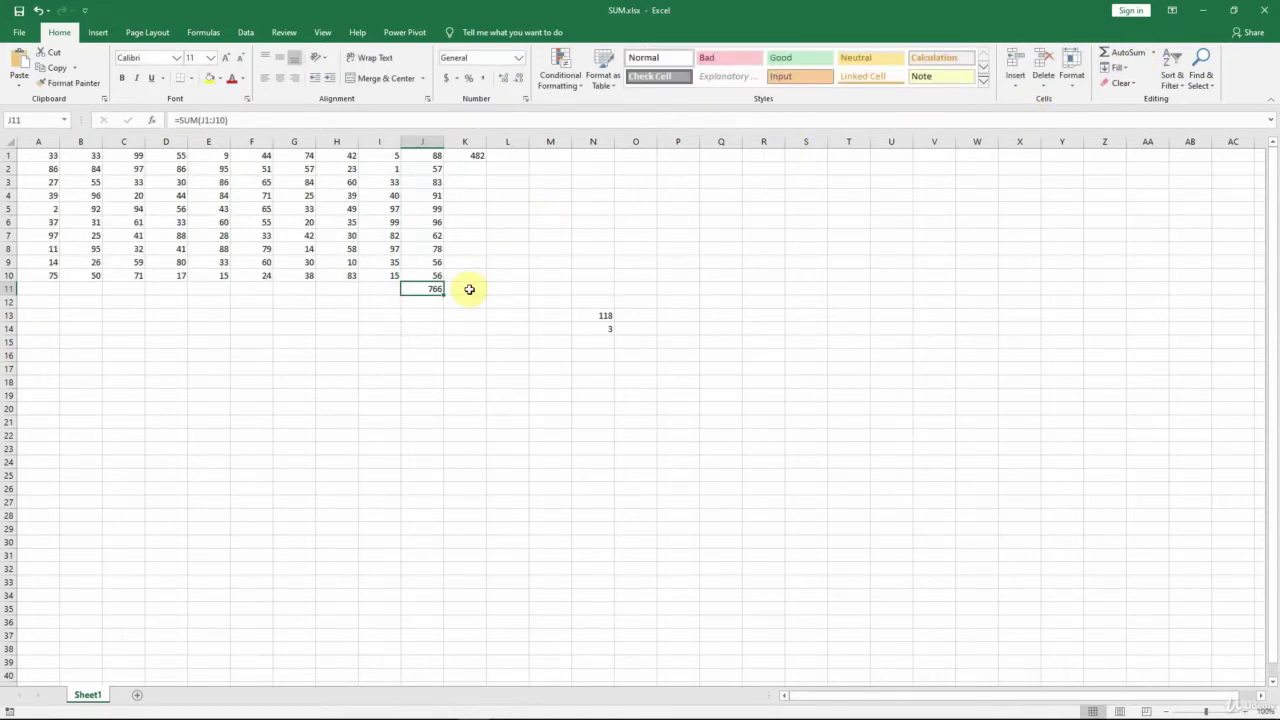
- Enter =SUM(B3:D3,G3:G5,I7) in cell N15 to add two ranges and a single cell
{"action": "left_click", "coordinate": [600, 343]}
{"action": "type", "text": "="}
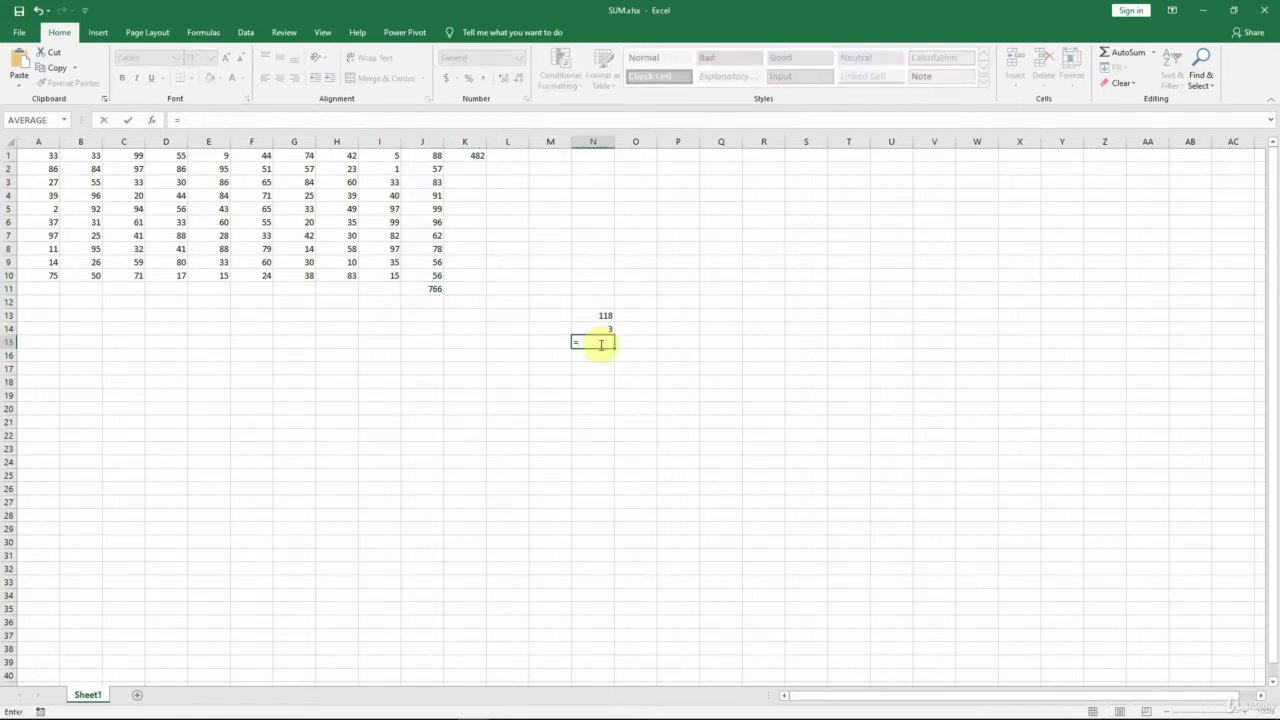
{"action": "type", "text": "SUM("}
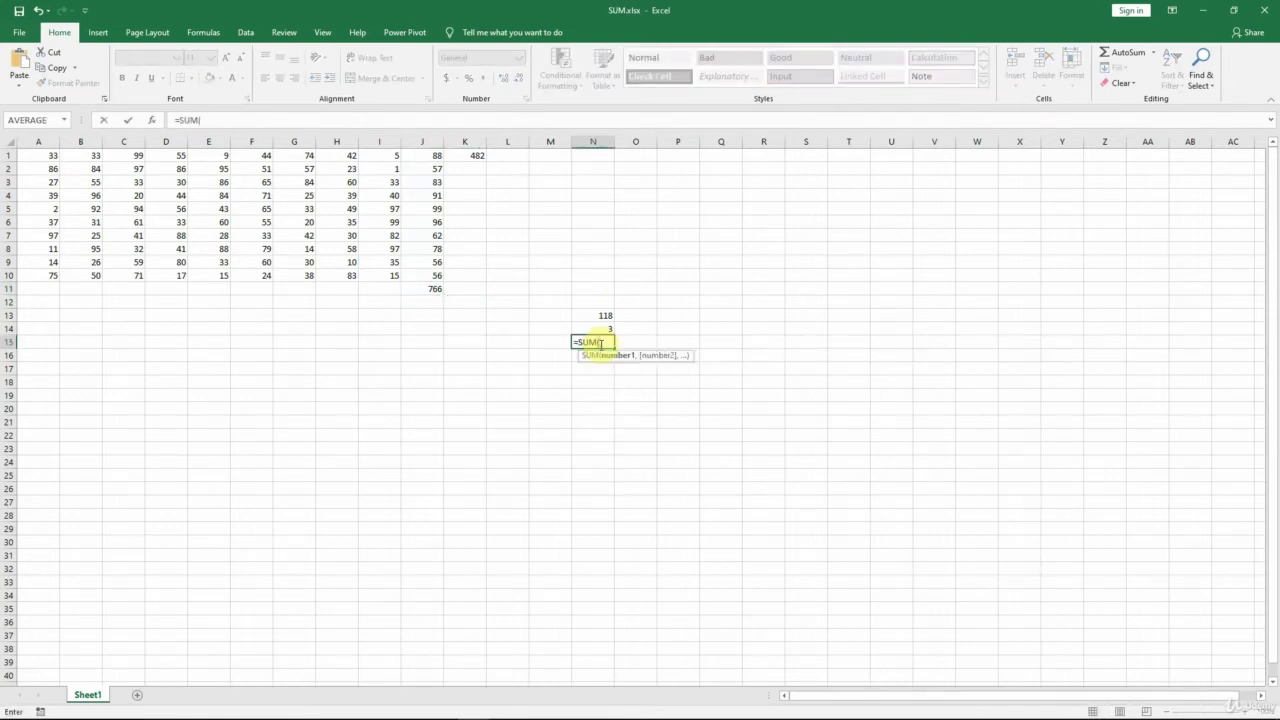
{"action": "left_click_drag", "start_coordinate": [95, 181], "coordinate": [160, 182]}
{"action": "type", "text": ","}
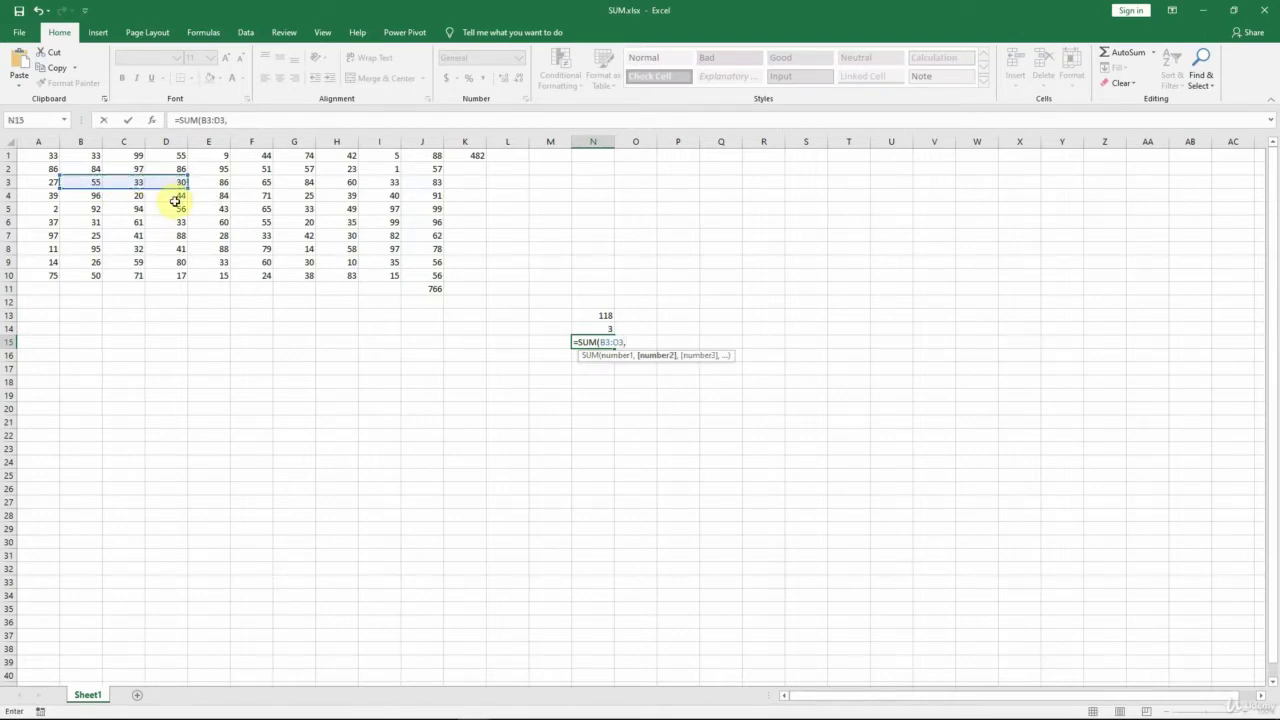
{"action": "left_click_drag", "start_coordinate": [283, 183], "coordinate": [284, 215]}
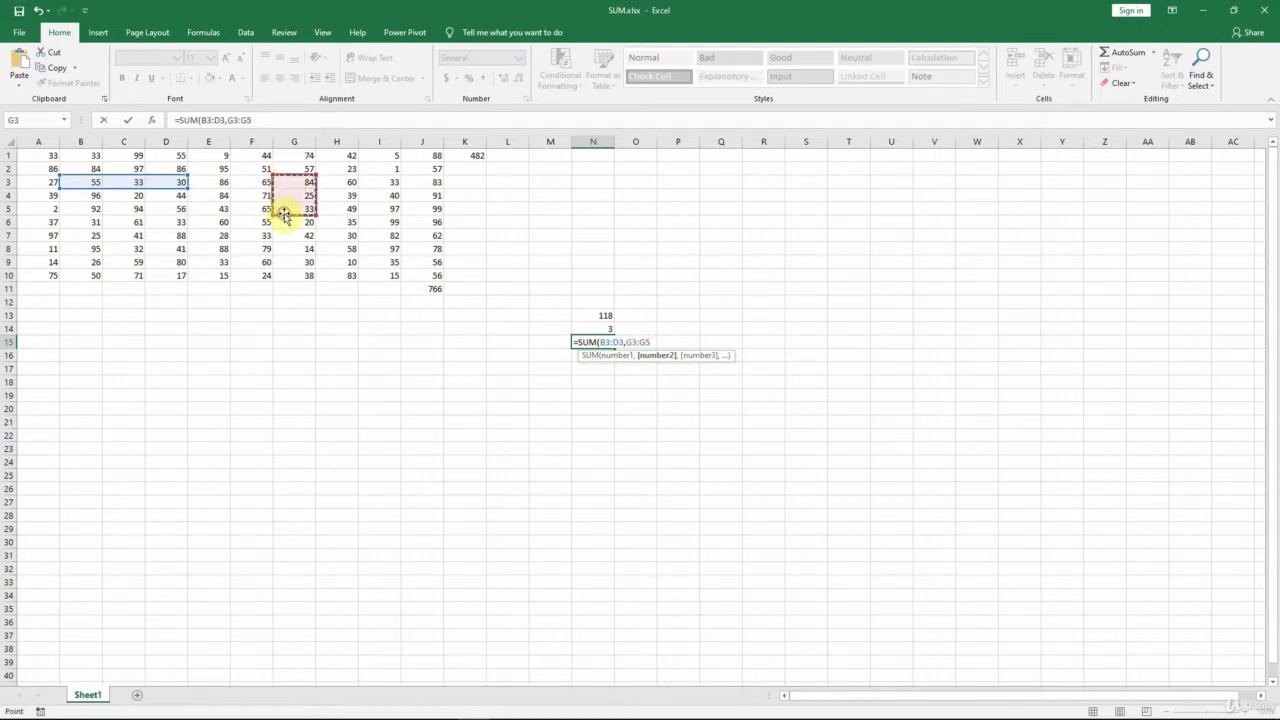
{"action": "type", "text": ","}
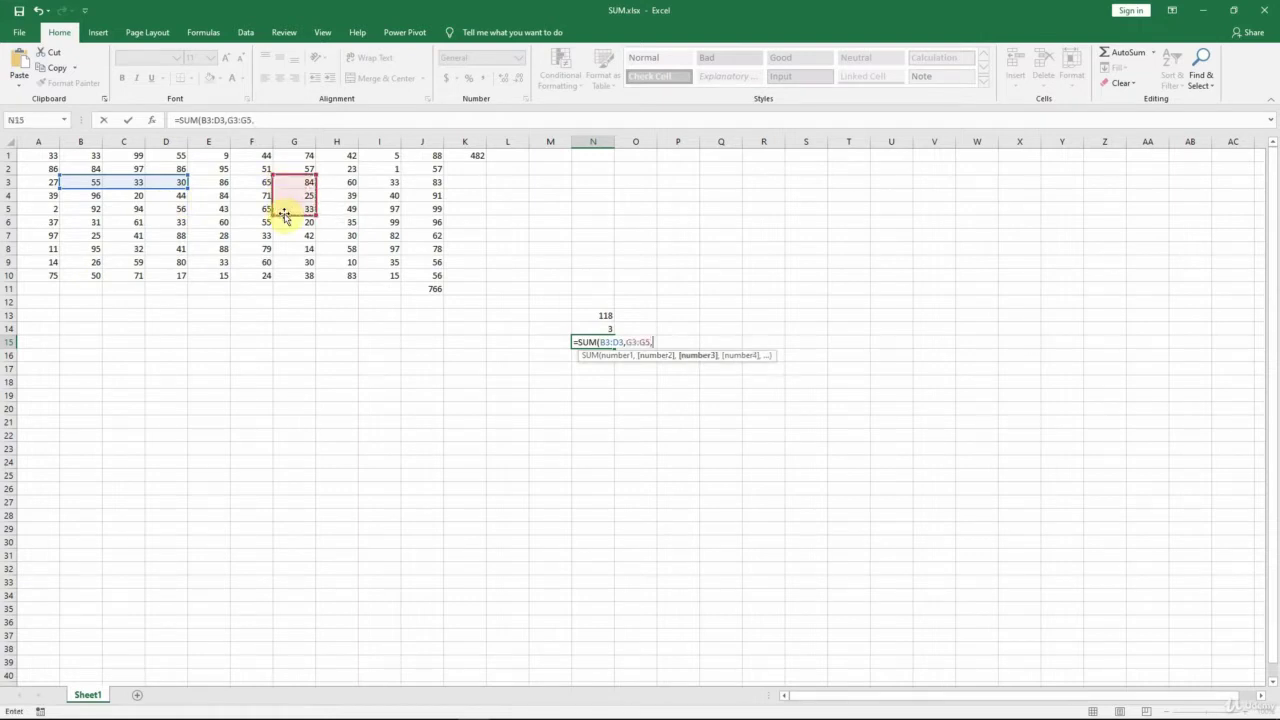
{"action": "left_click", "coordinate": [387, 235]}
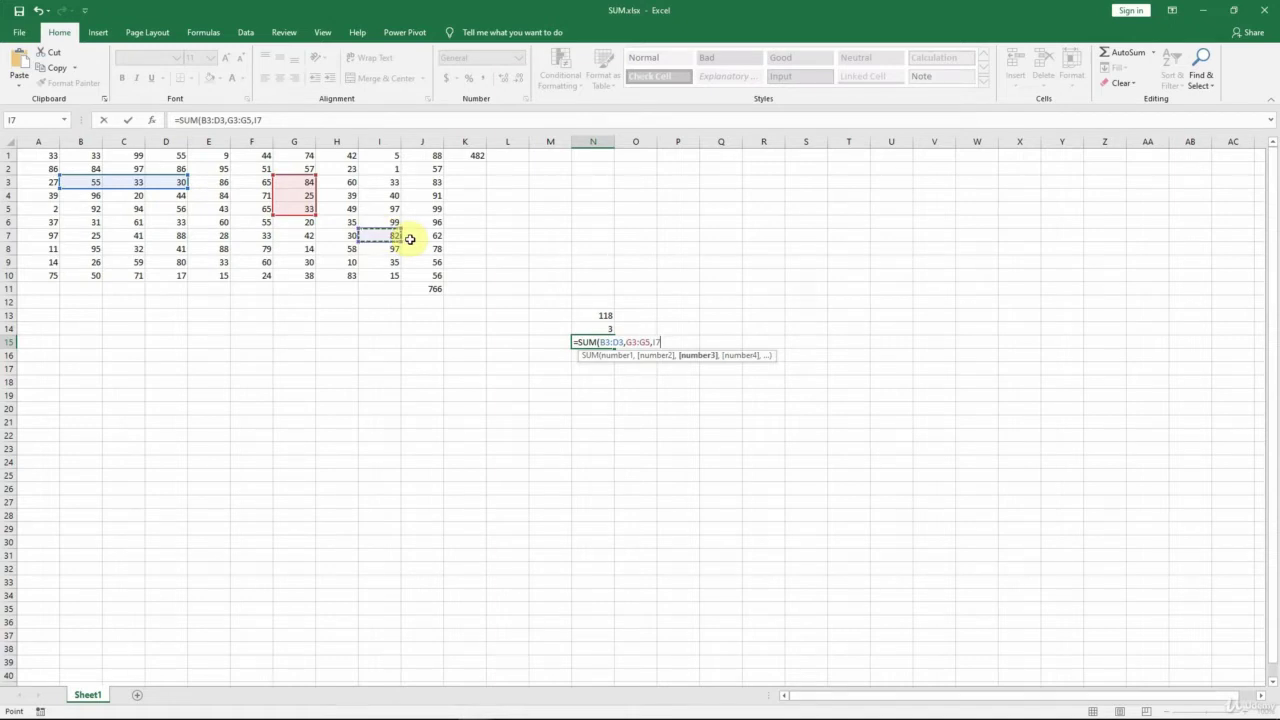
{"action": "key", "text": "Return"}
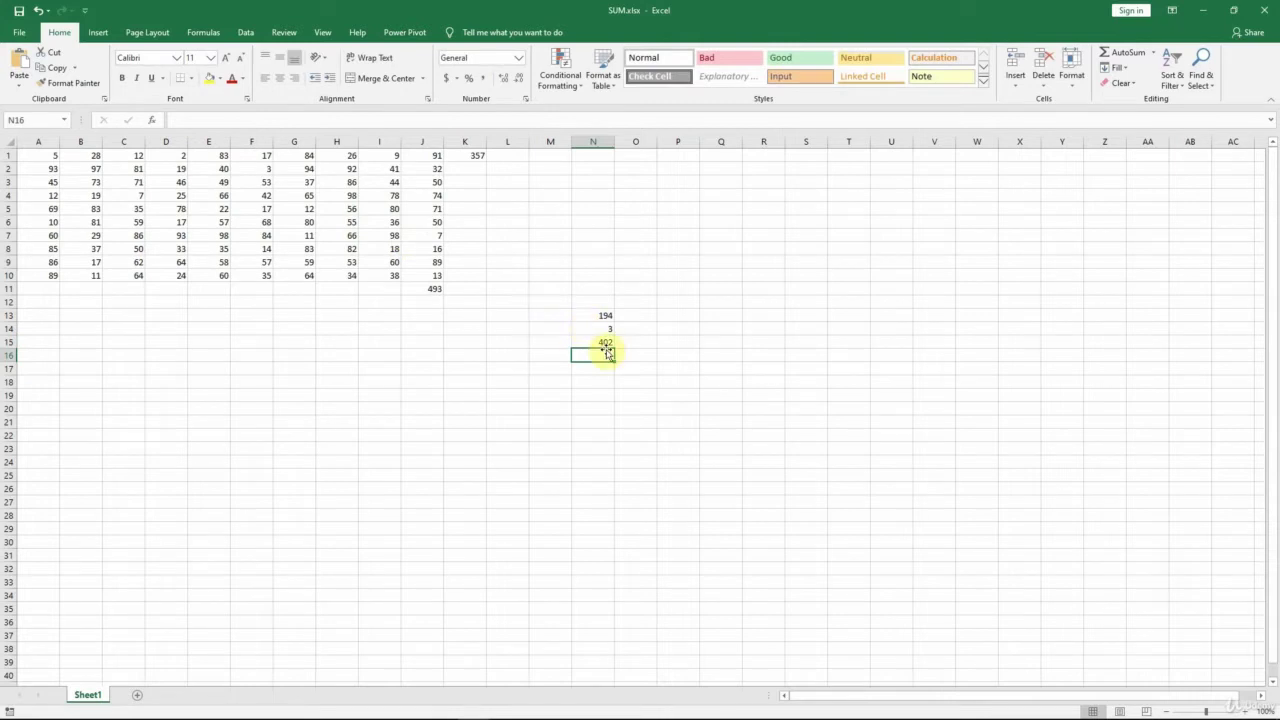
- Add a second worksheet, paste a copy of Sheet1's A1:J10 at its cell A1, and return to Sheet1
{"action": "left_click", "coordinate": [142, 699]}
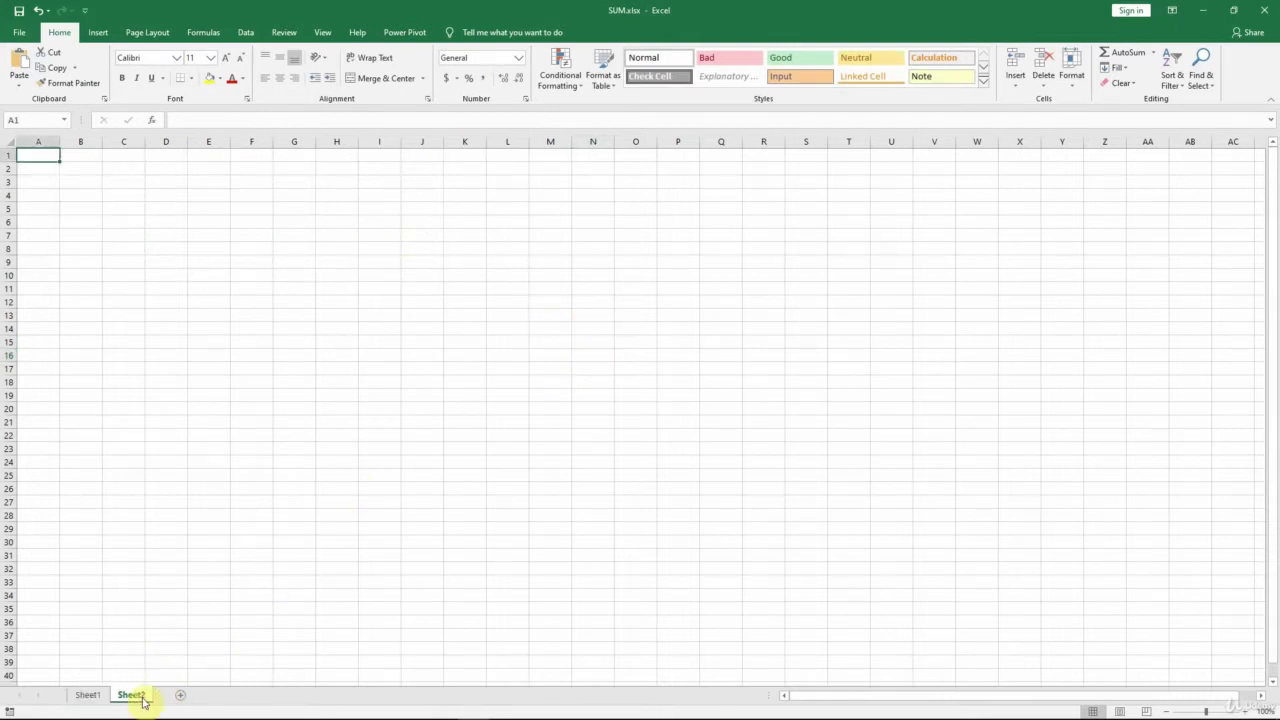
{"action": "left_click", "coordinate": [89, 696]}
{"action": "left_click_drag", "start_coordinate": [49, 158], "coordinate": [420, 271]}
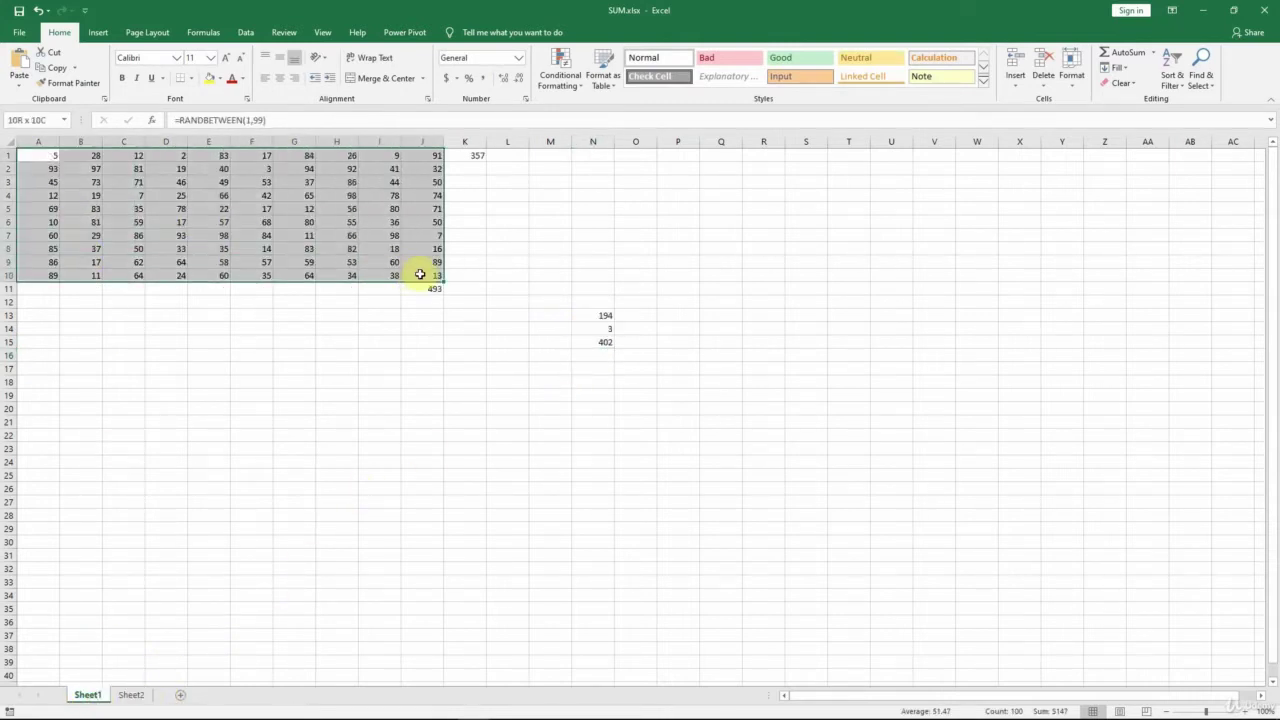
{"action": "right_click", "coordinate": [421, 273]}
{"action": "left_click", "coordinate": [452, 299]}
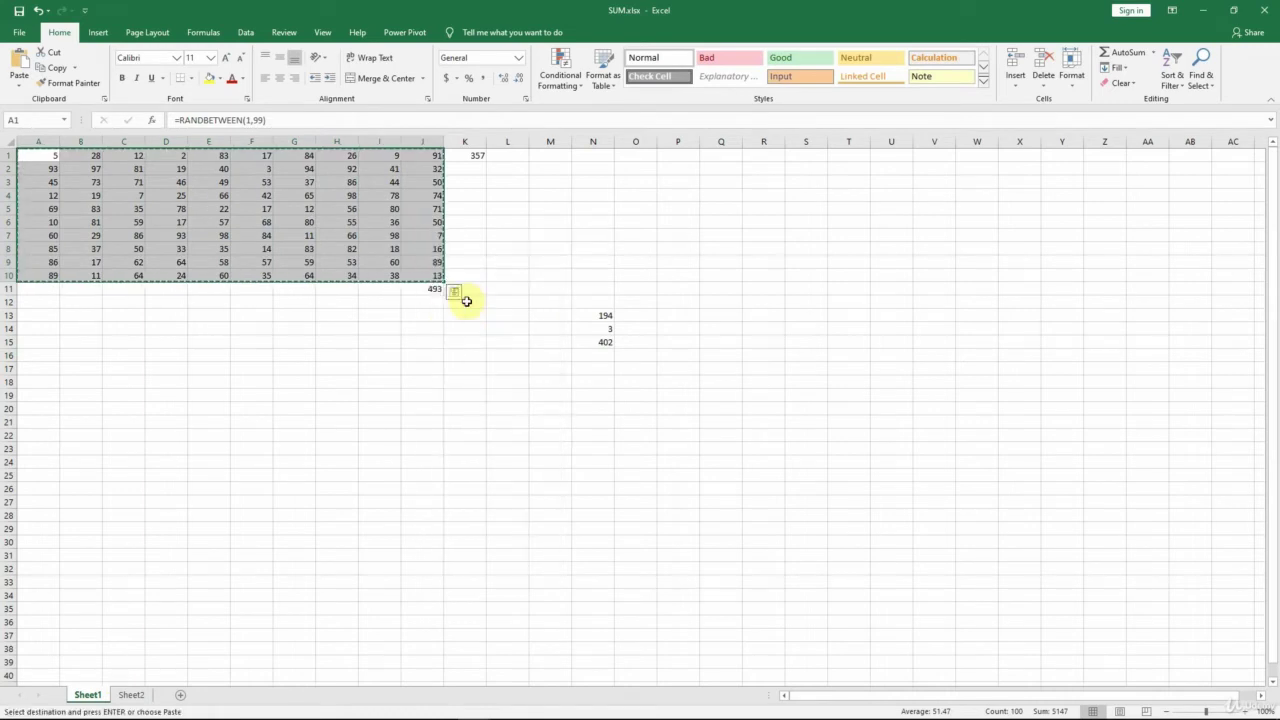
{"action": "left_click", "coordinate": [134, 695]}
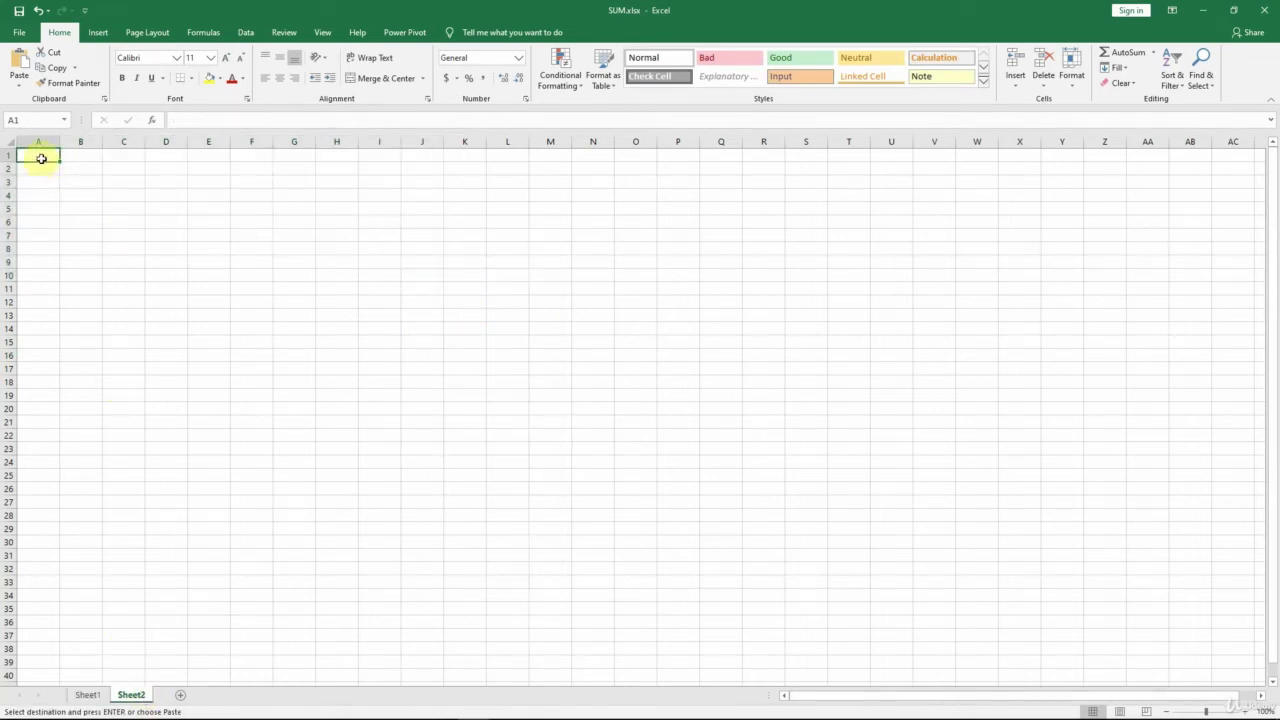
{"action": "right_click", "coordinate": [43, 157]}
{"action": "left_click", "coordinate": [69, 220]}
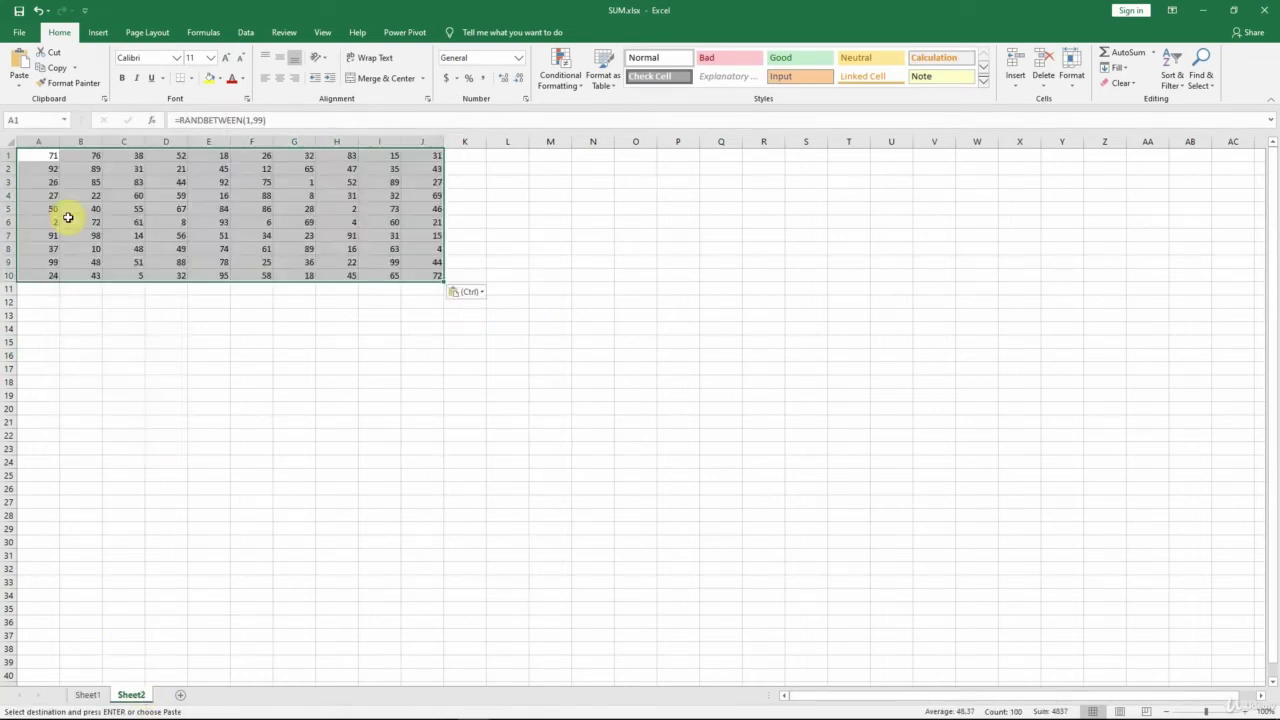
{"action": "left_click", "coordinate": [421, 302]}
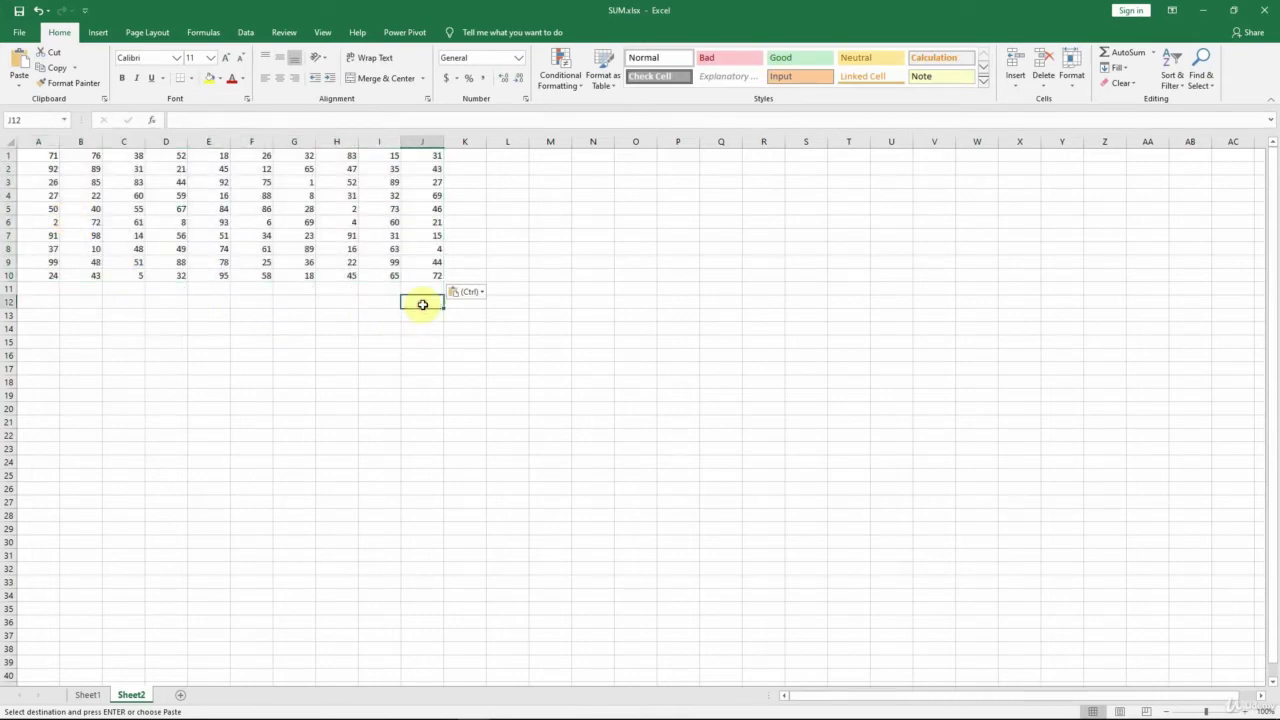
{"action": "left_click", "coordinate": [87, 694]}
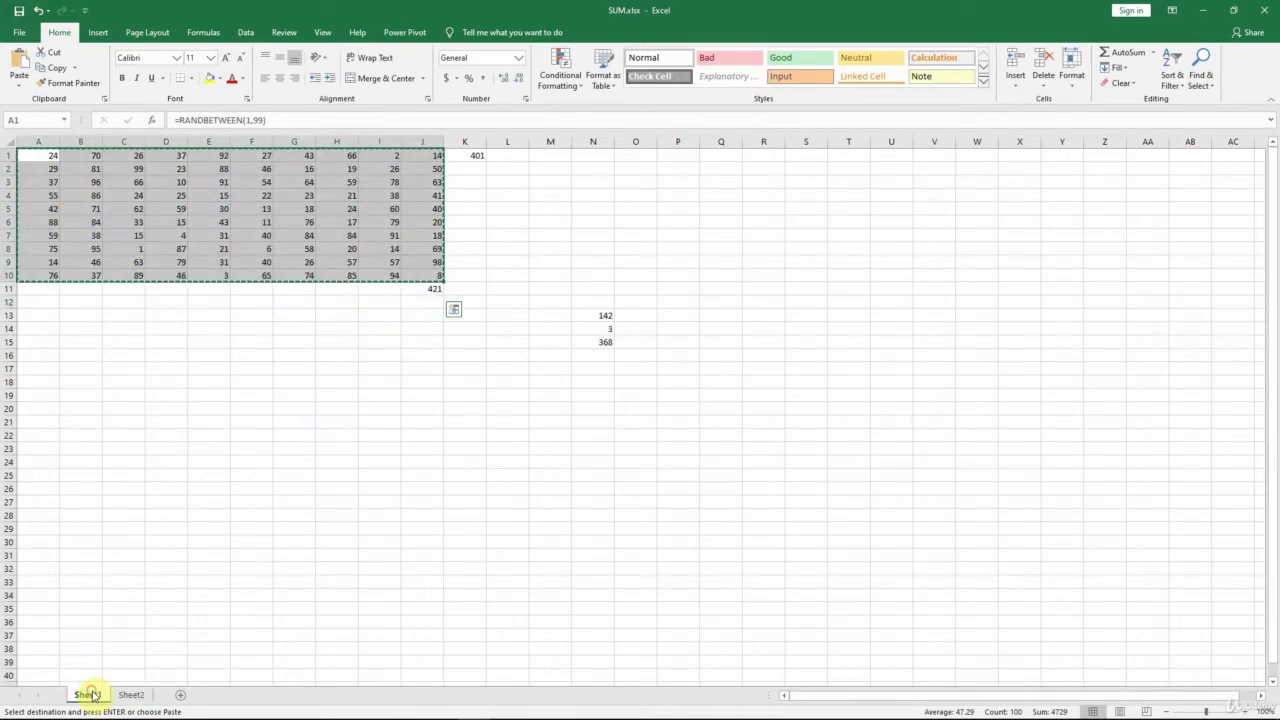
- Enter =SUM(Sheet1!F3:G7) in cell N16, picking the range on Sheet2 and switching the reference to Sheet1
{"action": "left_click", "coordinate": [594, 355]}
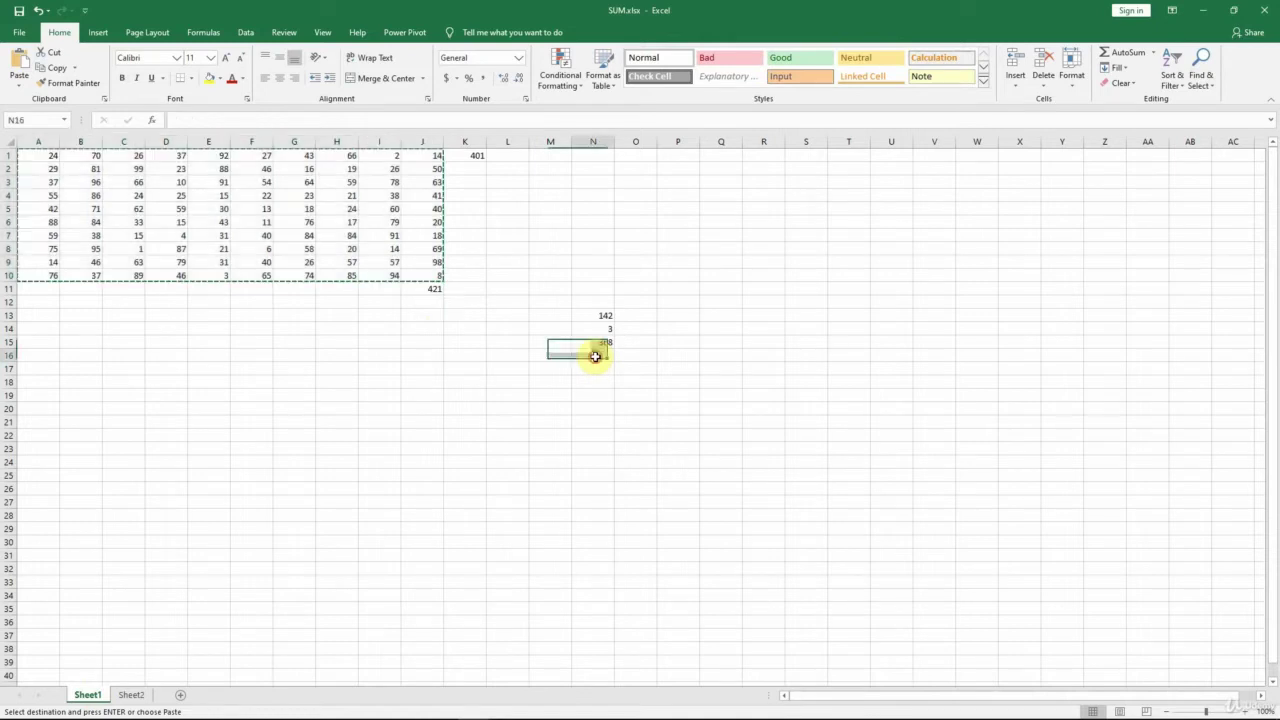
{"action": "key", "text": "Escape"}
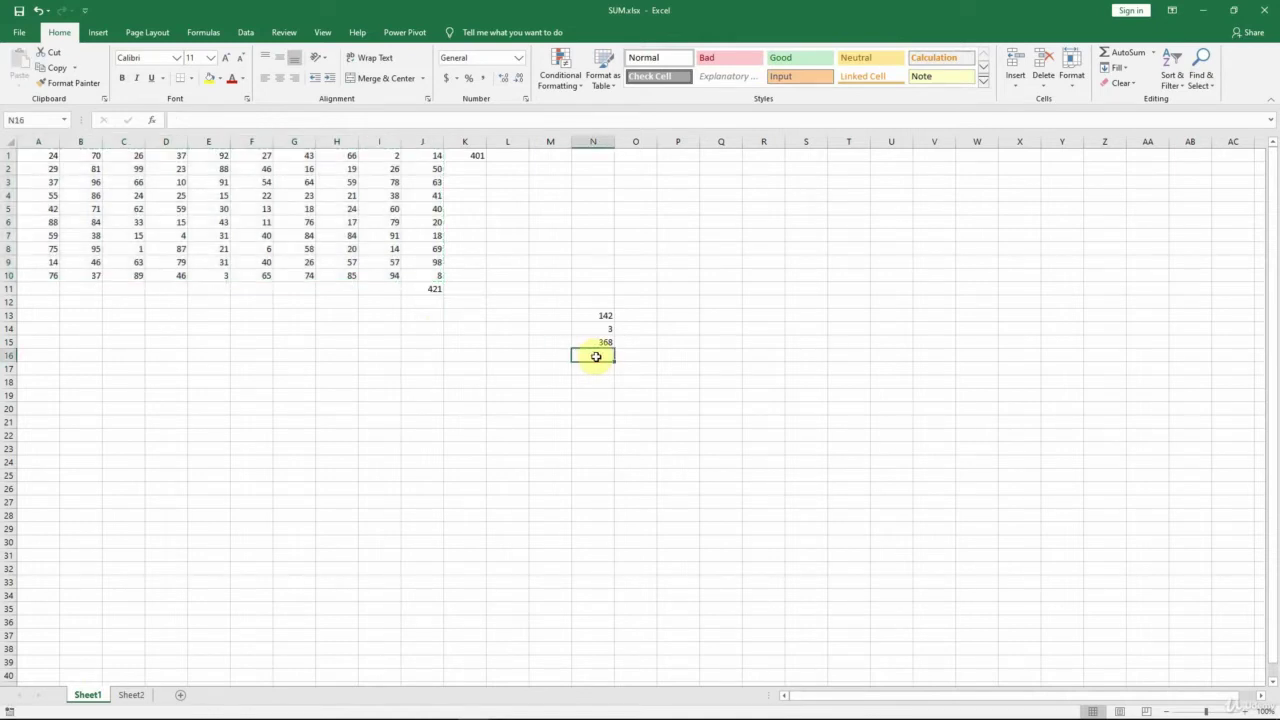
{"action": "type", "text": "=SUM("}
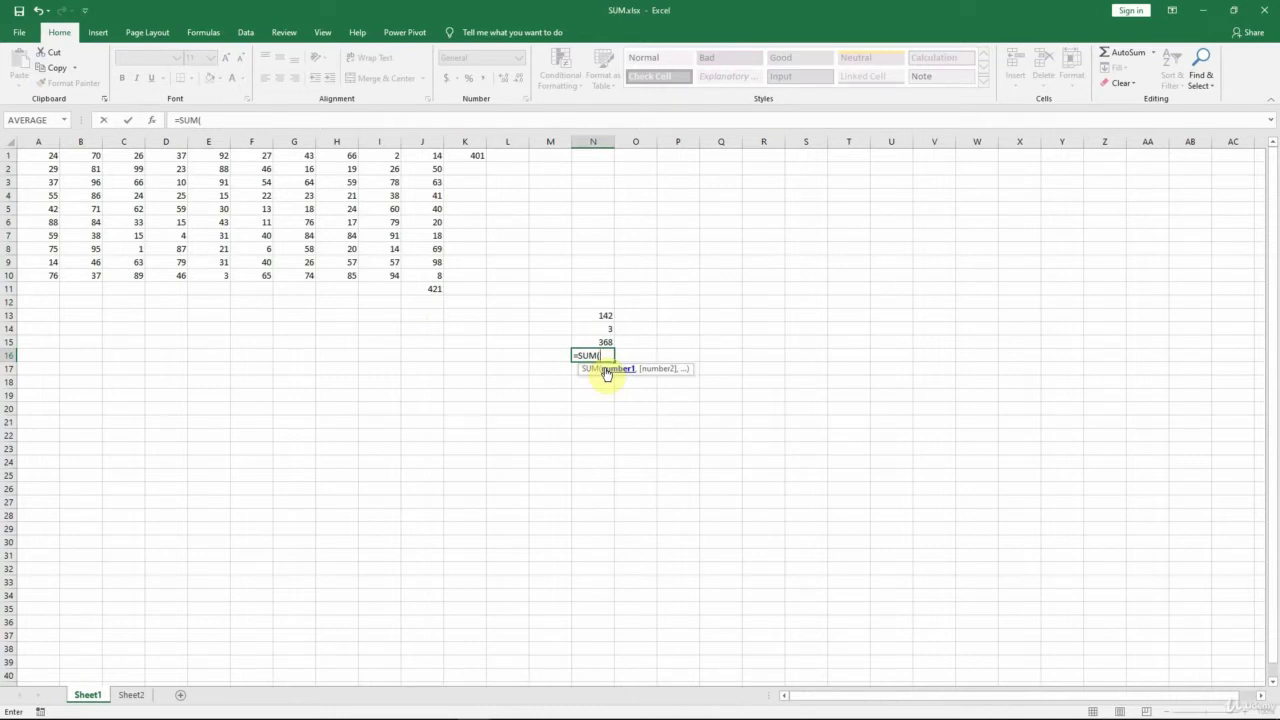
{"action": "left_click", "coordinate": [131, 695]}
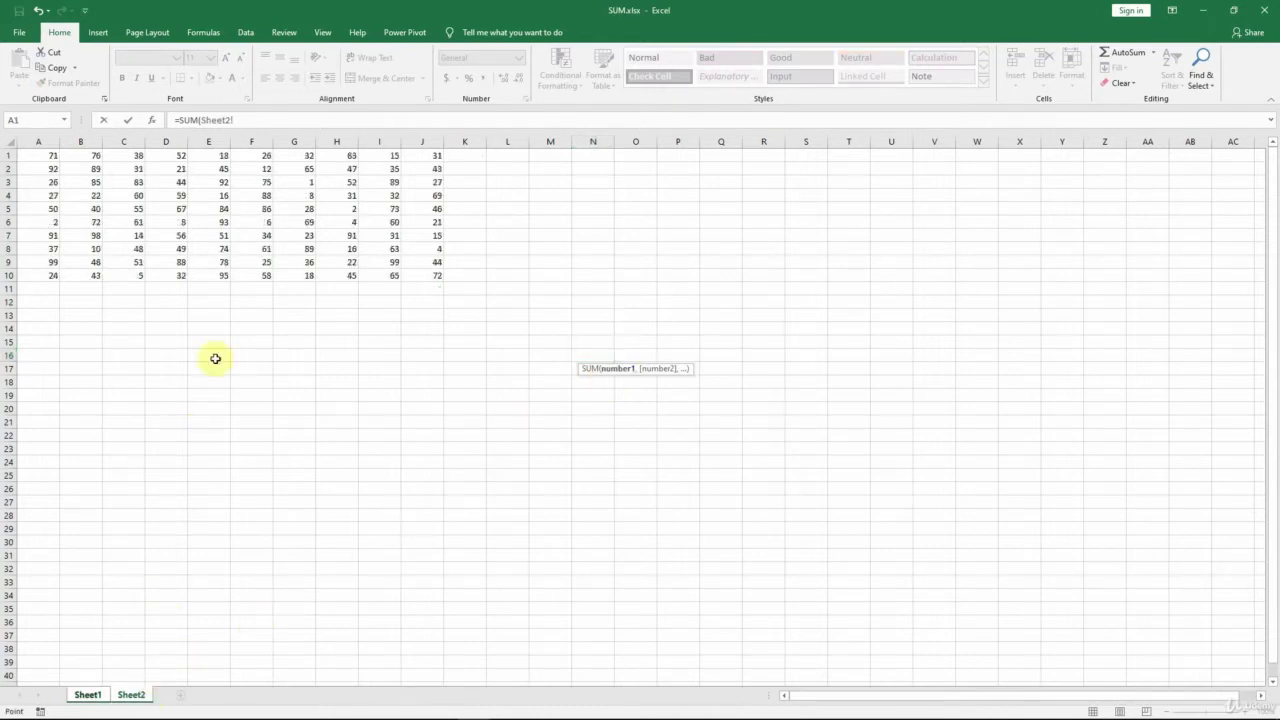
{"action": "left_click_drag", "start_coordinate": [250, 182], "coordinate": [302, 236]}
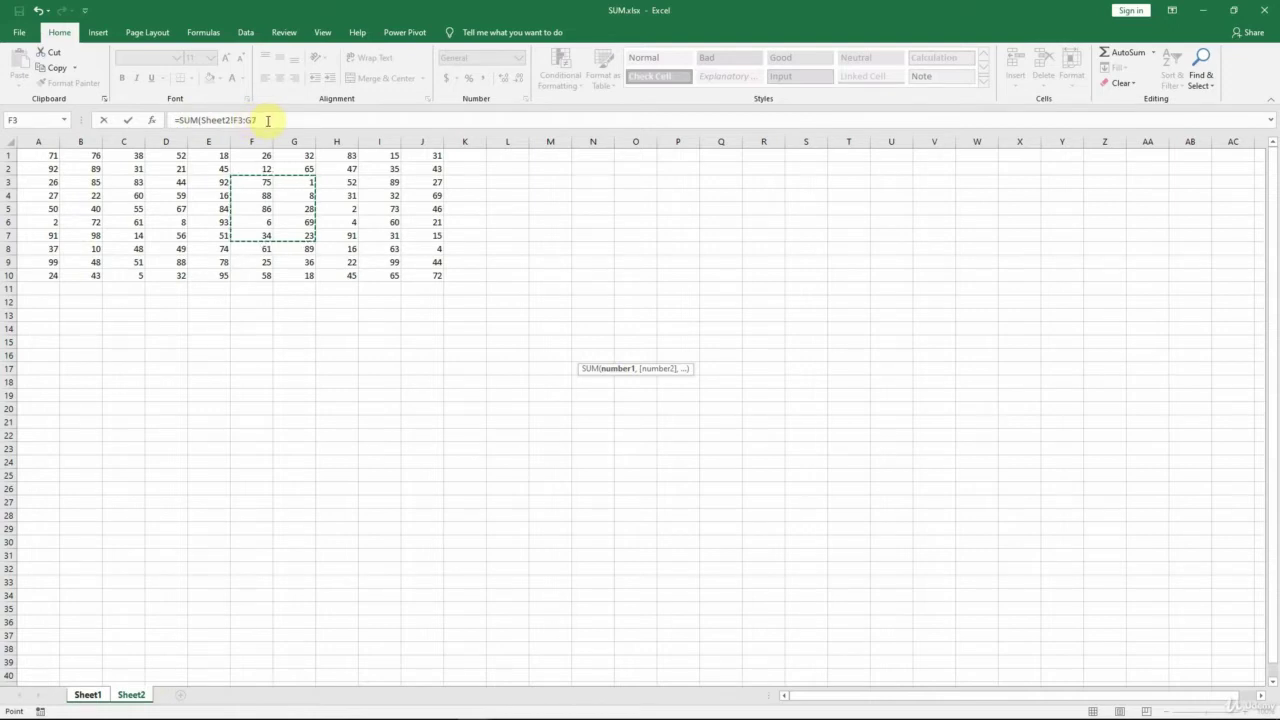
{"action": "left_click", "coordinate": [88, 694]}
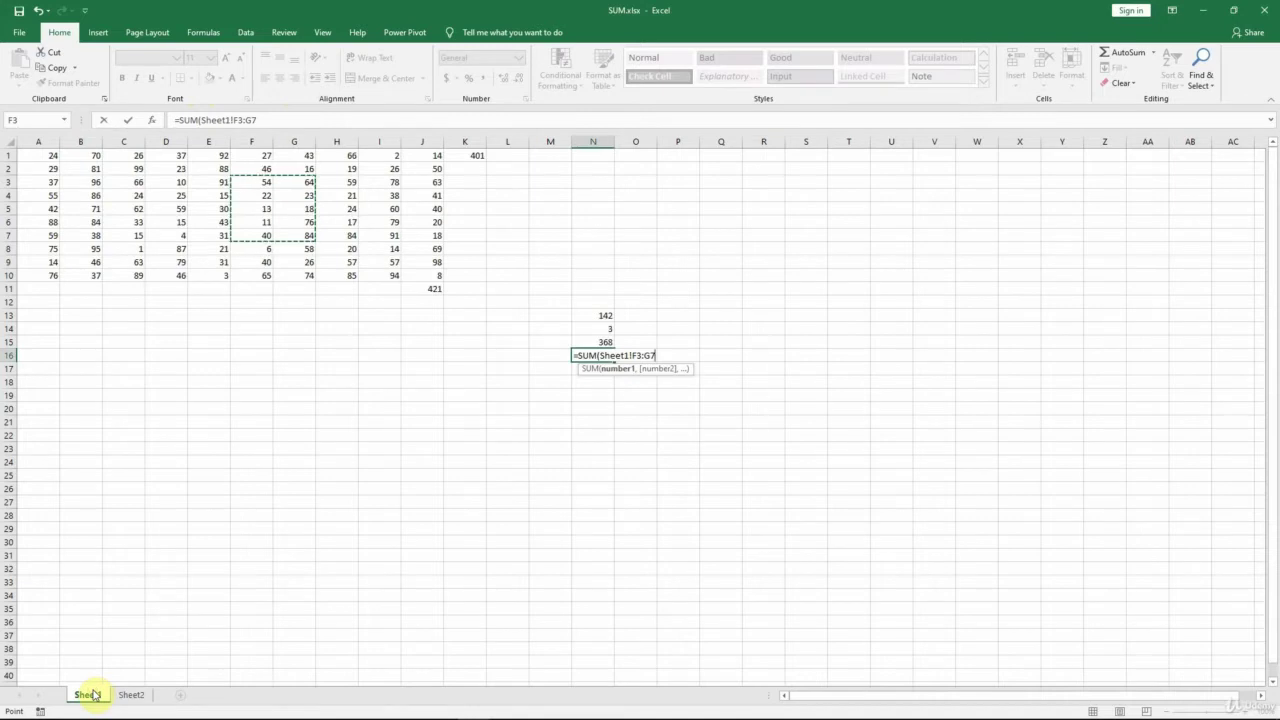
{"action": "key", "text": "Return"}
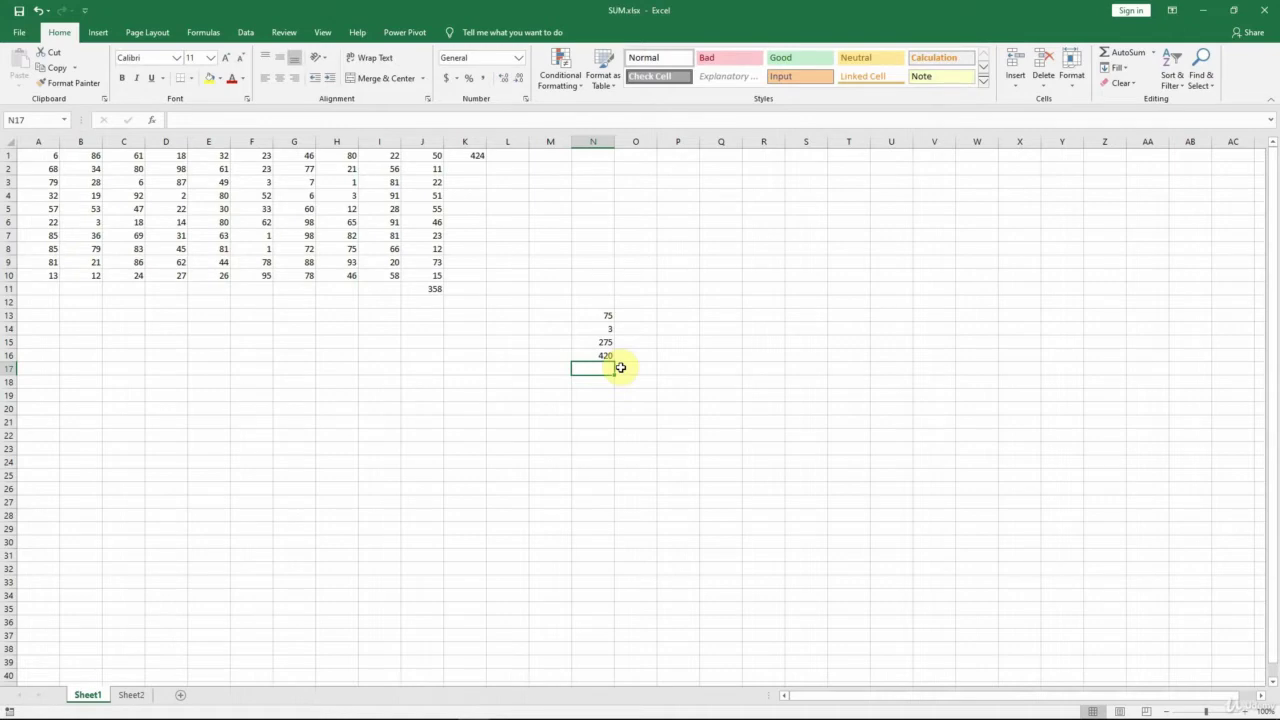
- Add a third worksheet and move it after Sheet2
{"action": "left_click", "coordinate": [181, 696]}
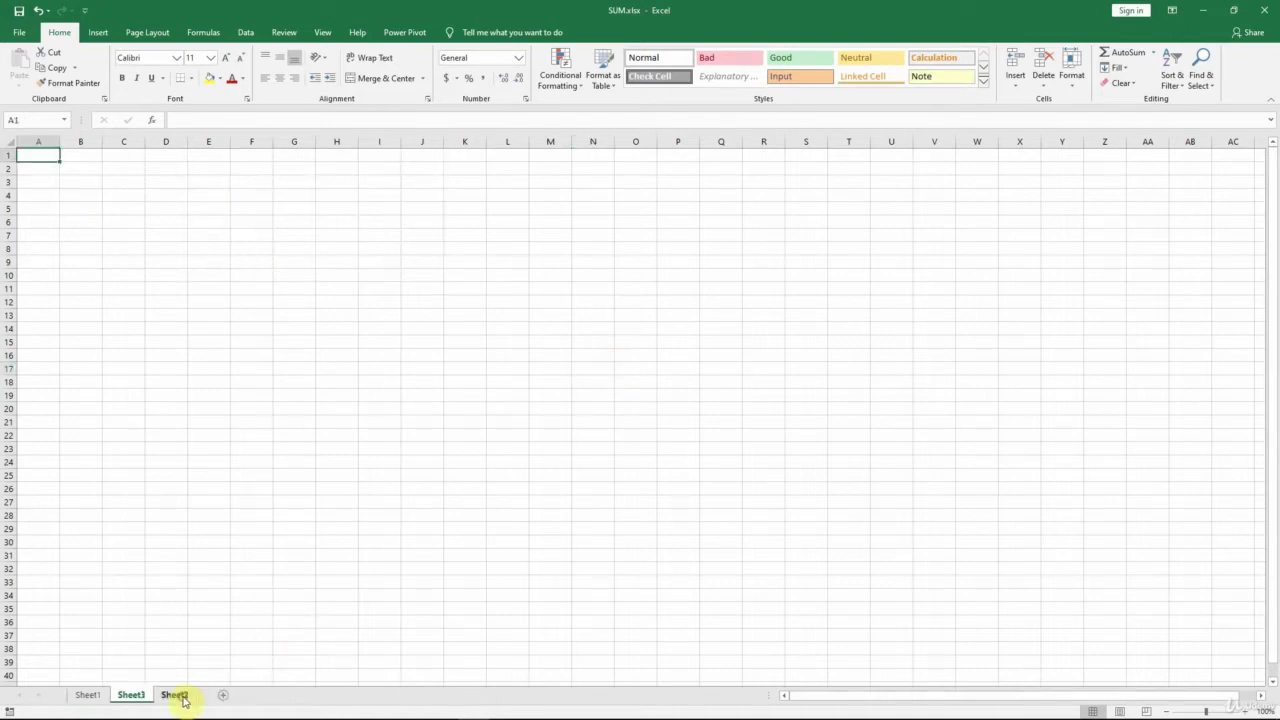
{"action": "left_click_drag", "start_coordinate": [137, 694], "coordinate": [199, 697]}
{"action": "left_click", "coordinate": [131, 695]}
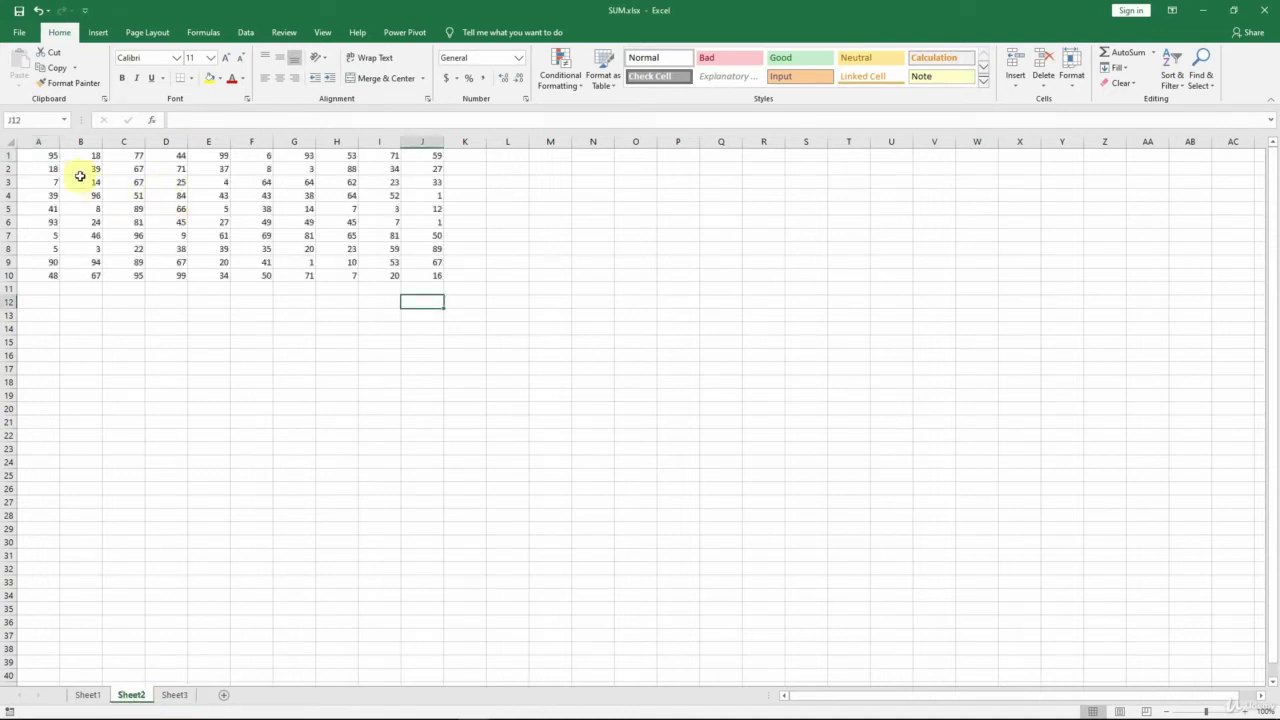
- Paste a copy of Sheet2's A1:J10 at cell A1 of Sheet3, and clear the copy selection
{"action": "left_click", "coordinate": [44, 155]}
{"action": "left_click_drag", "start_coordinate": [44, 155], "coordinate": [433, 274]}
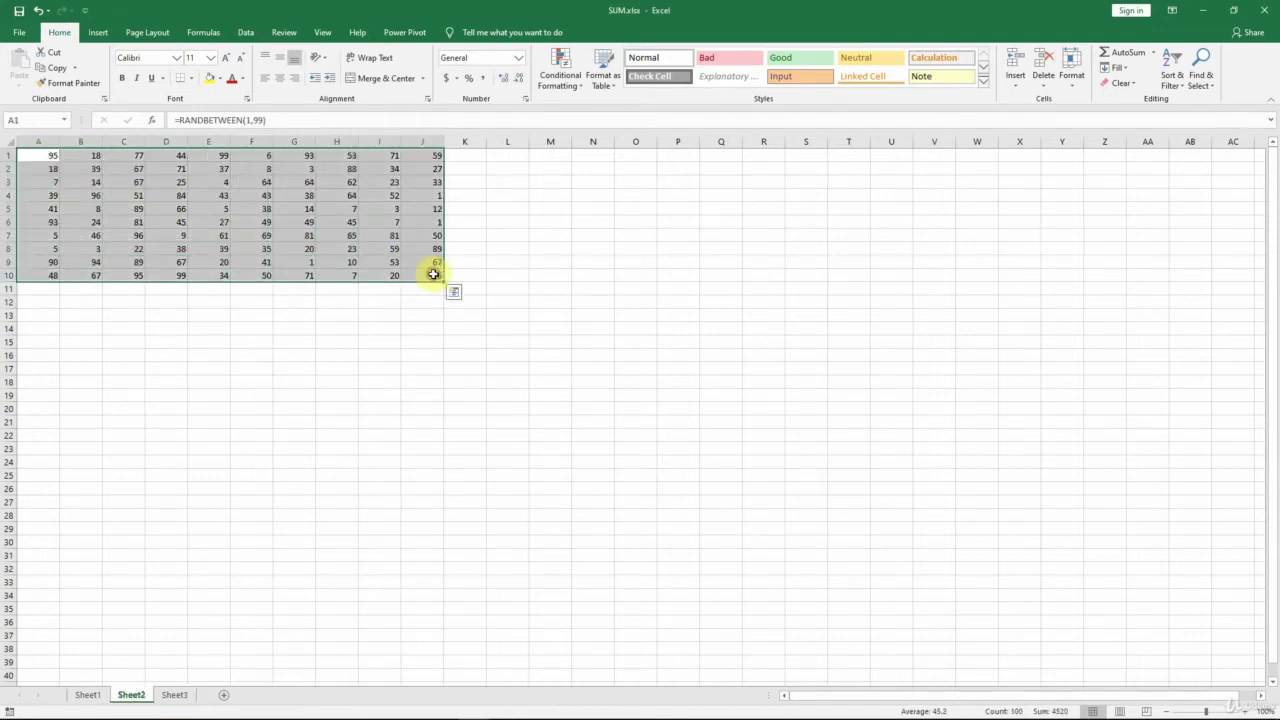
{"action": "right_click", "coordinate": [433, 274]}
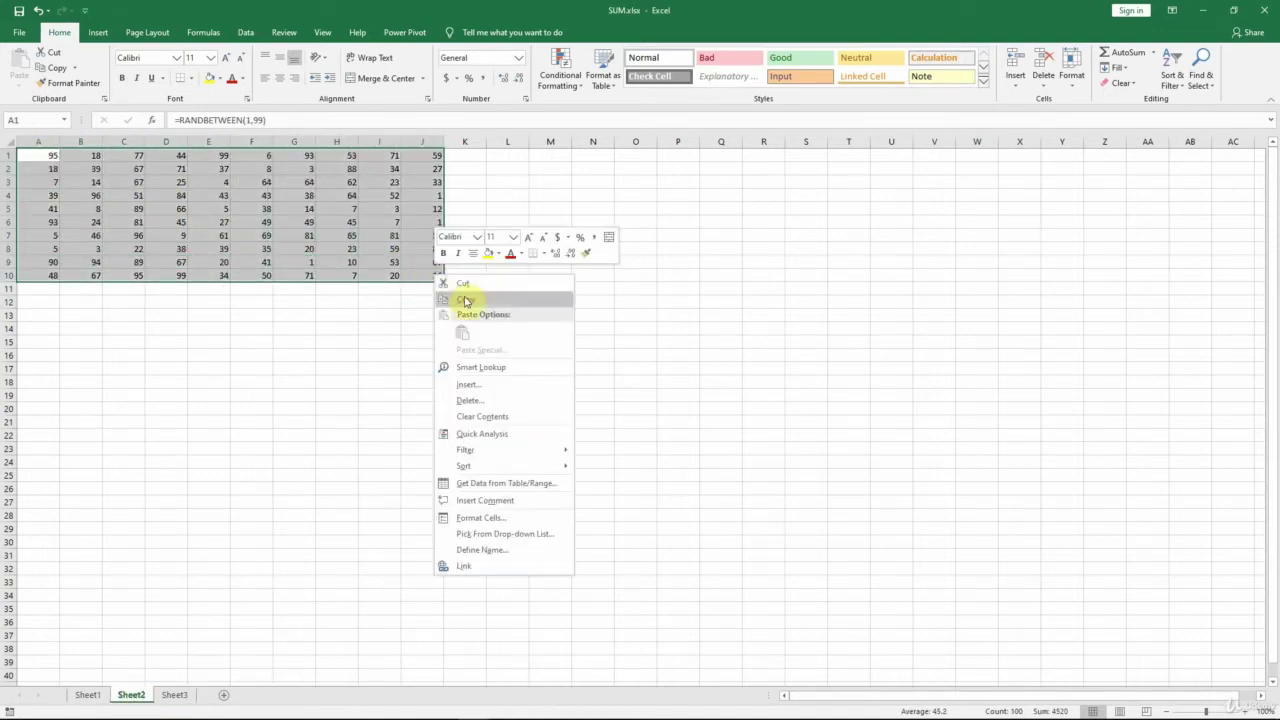
{"action": "left_click", "coordinate": [466, 297]}
{"action": "left_click", "coordinate": [174, 695]}
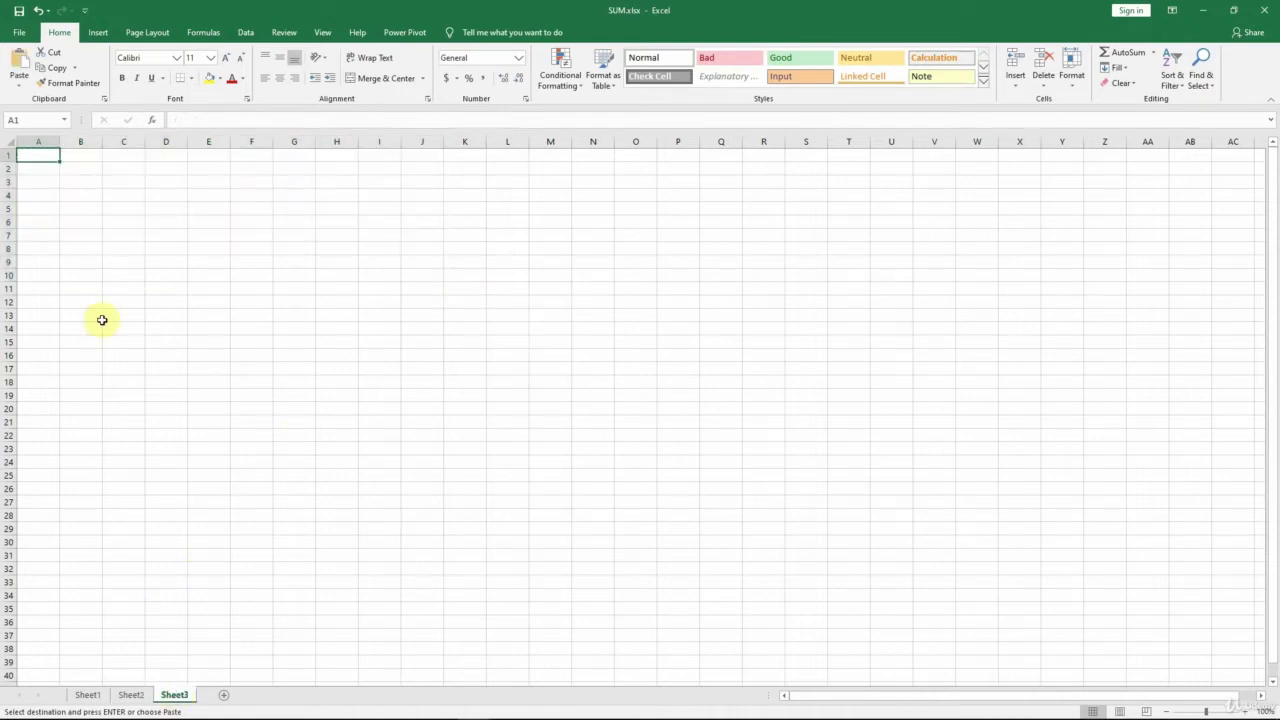
{"action": "right_click", "coordinate": [45, 157]}
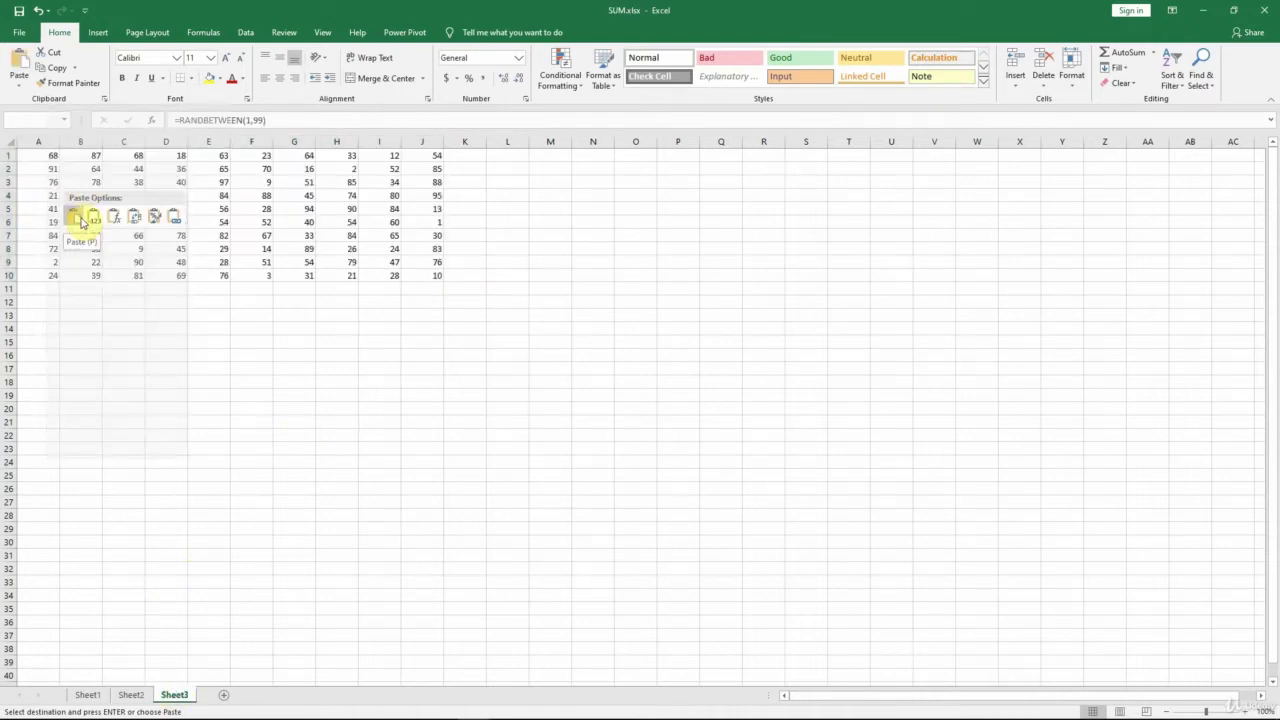
{"action": "left_click", "coordinate": [80, 216]}
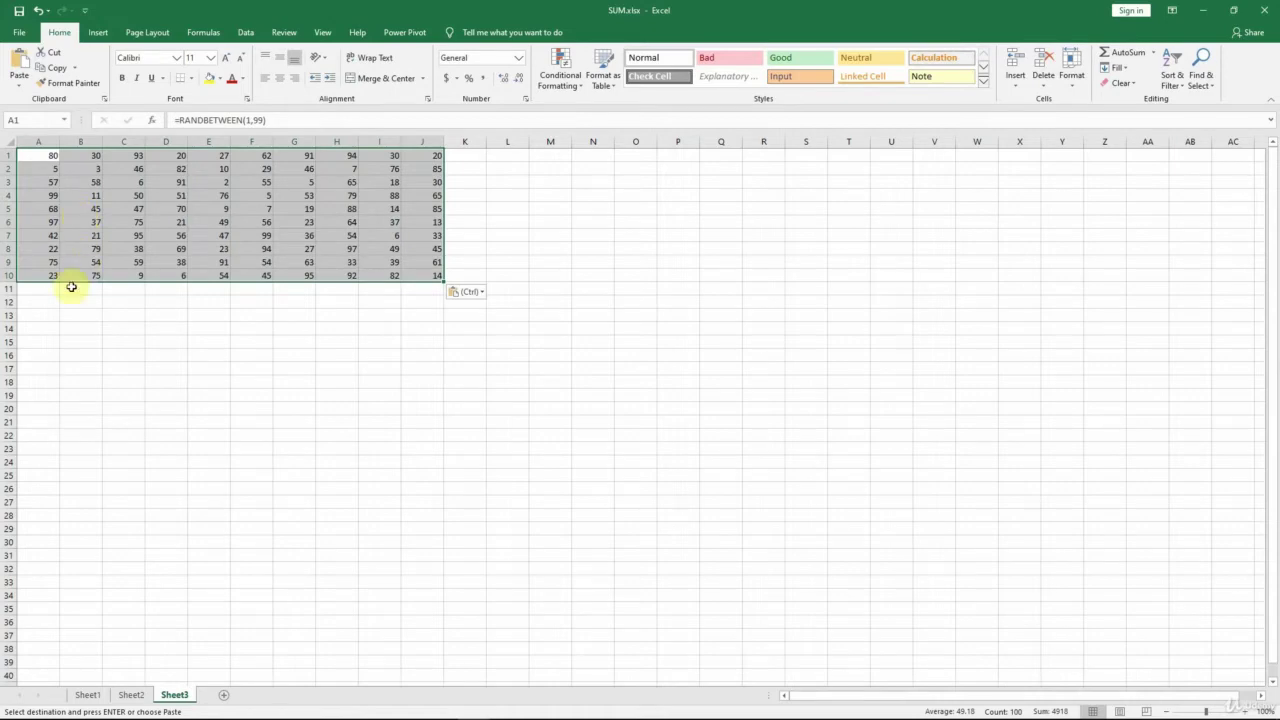
{"action": "left_click", "coordinate": [40, 304]}
{"action": "left_click", "coordinate": [131, 695]}
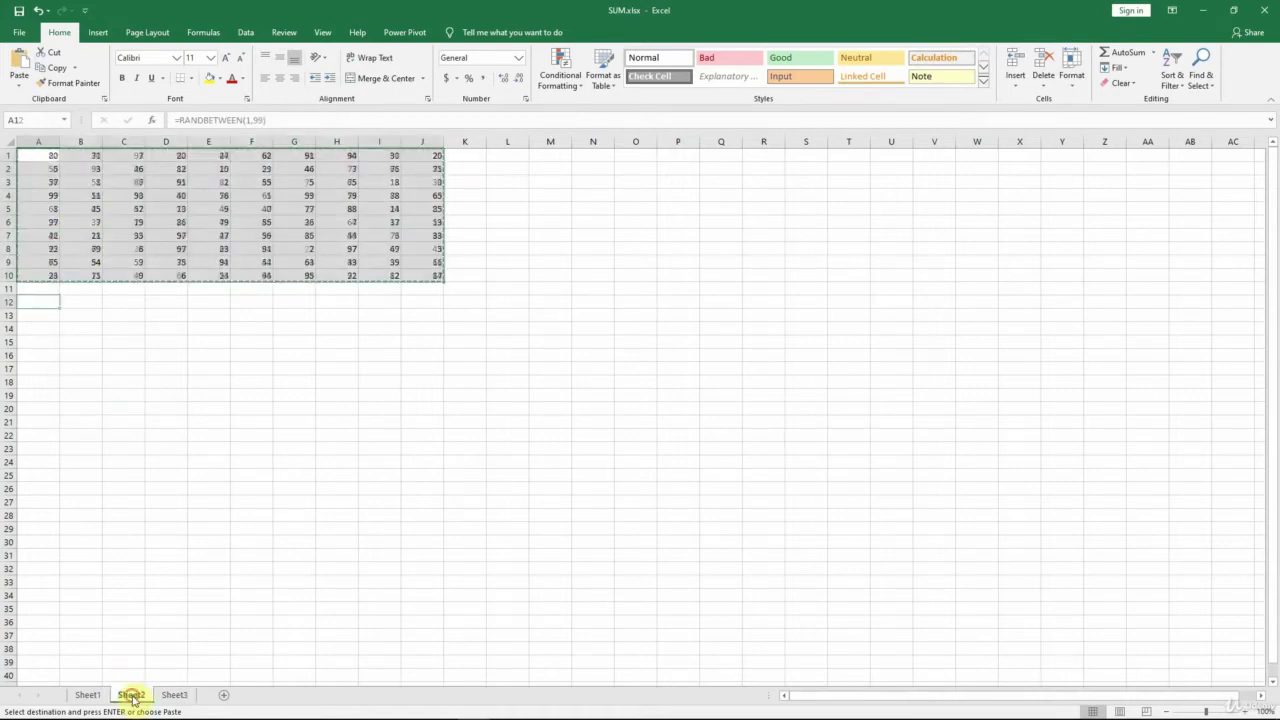
{"action": "left_click", "coordinate": [46, 305]}
{"action": "key", "text": "Escape"}
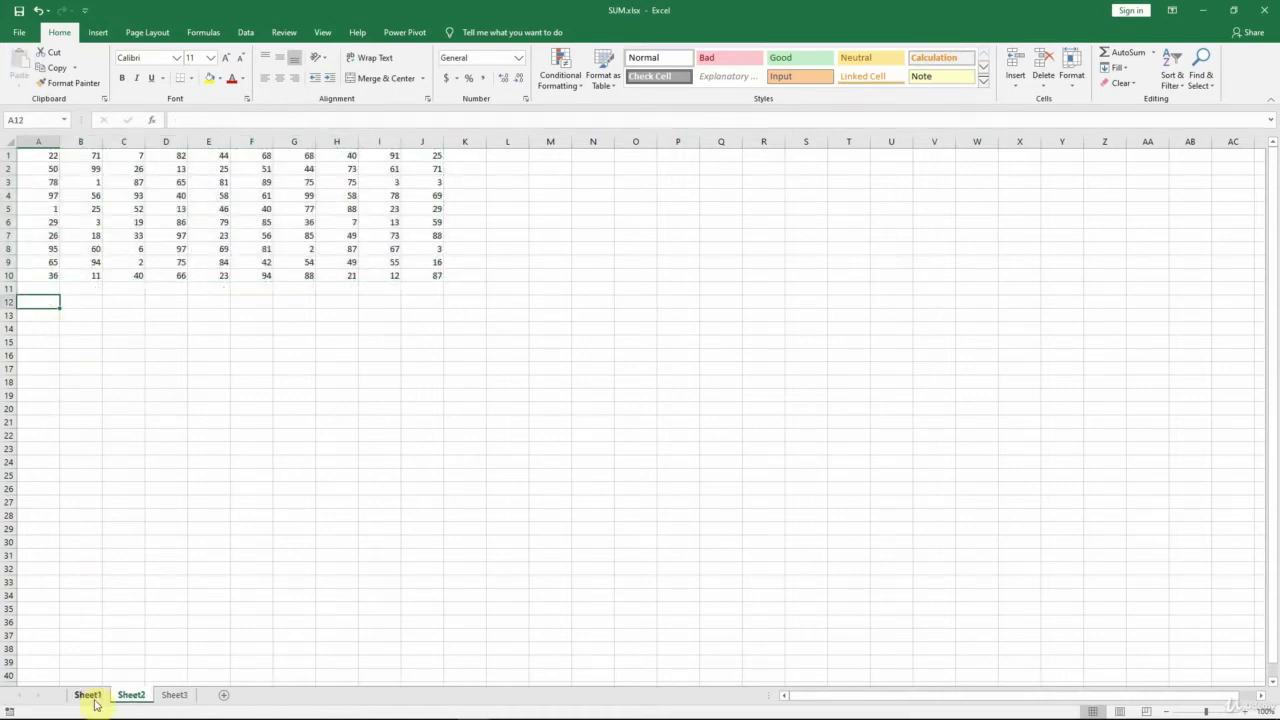
- Enter =SUM(Sheet1:Sheet3!A1) in cell N17 of Sheet1 to add cell A1 across all three sheets
{"action": "left_click", "coordinate": [94, 698]}
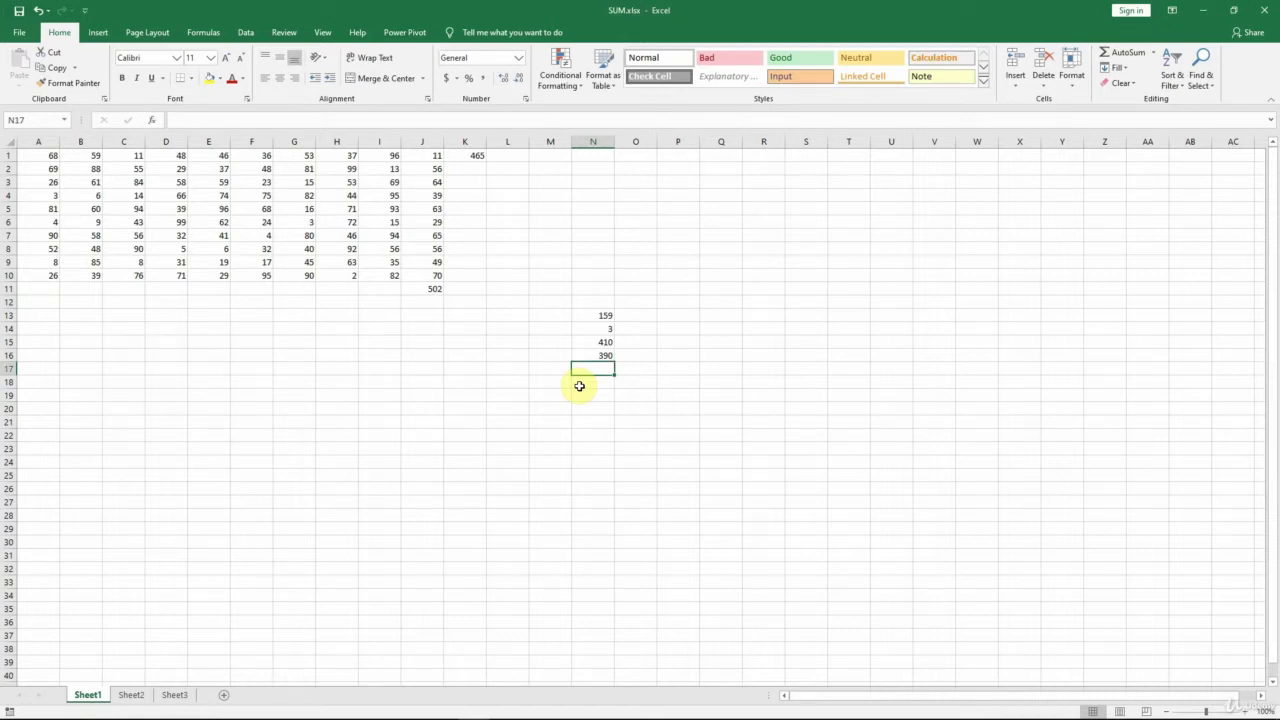
{"action": "type", "text": "=SUM("}
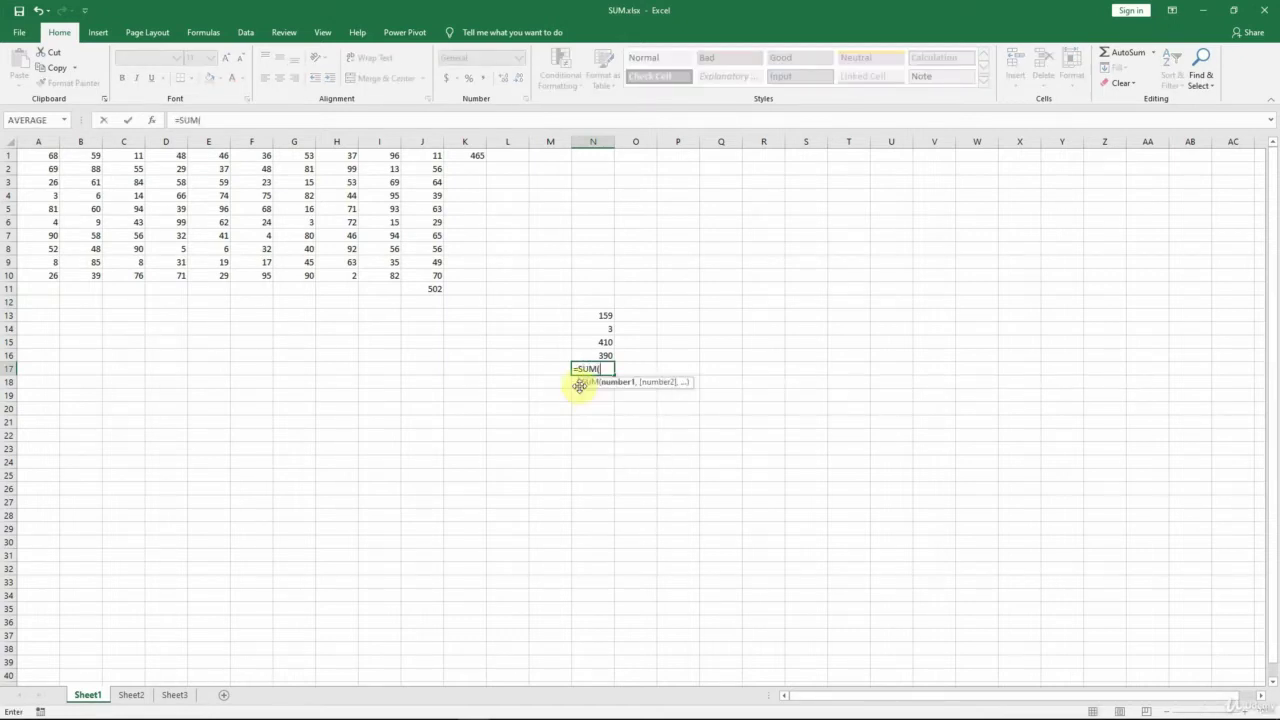
{"action": "type", "text": "She"}
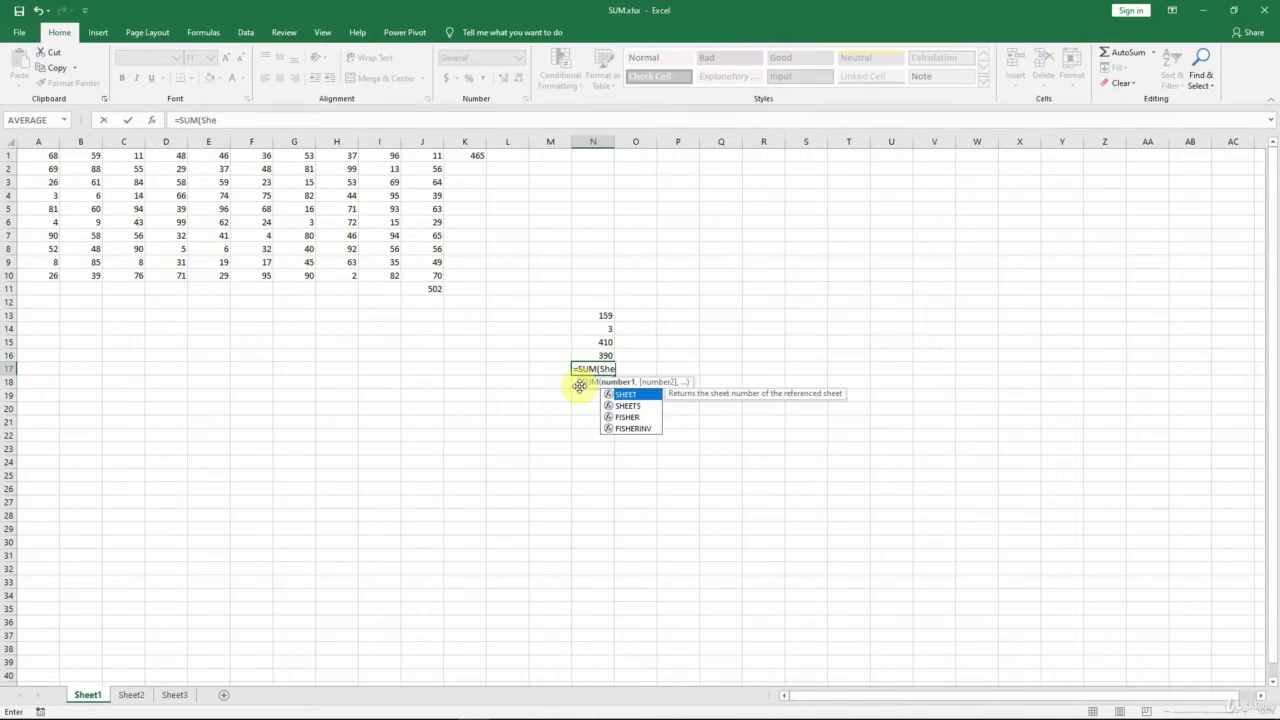
{"action": "type", "text": "et1"}
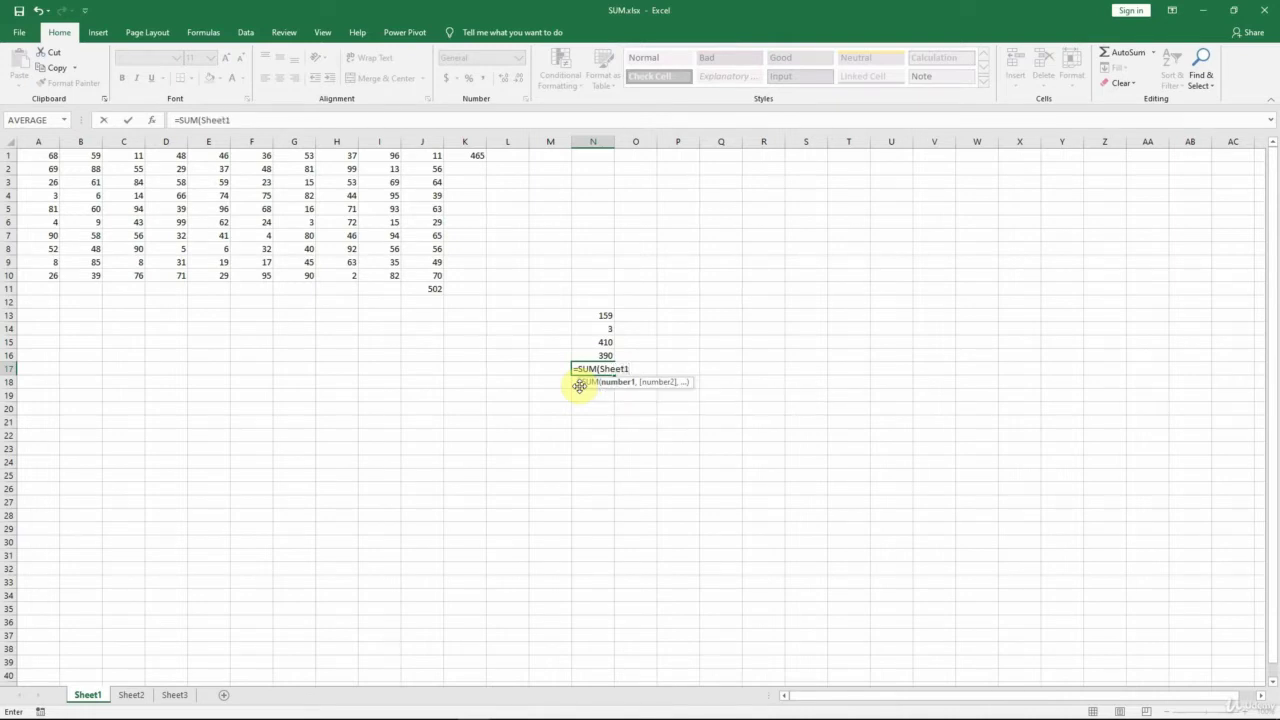
{"action": "type", "text": ":S"}
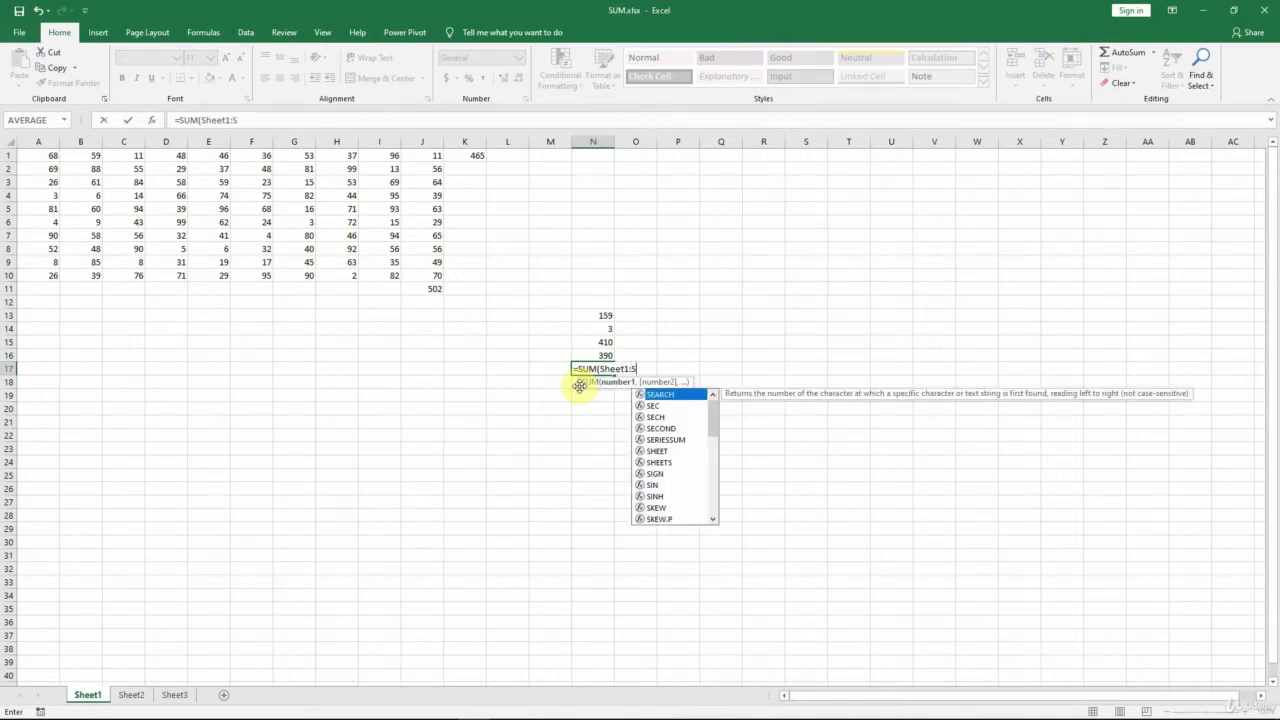
{"action": "type", "text": "hee3!"}
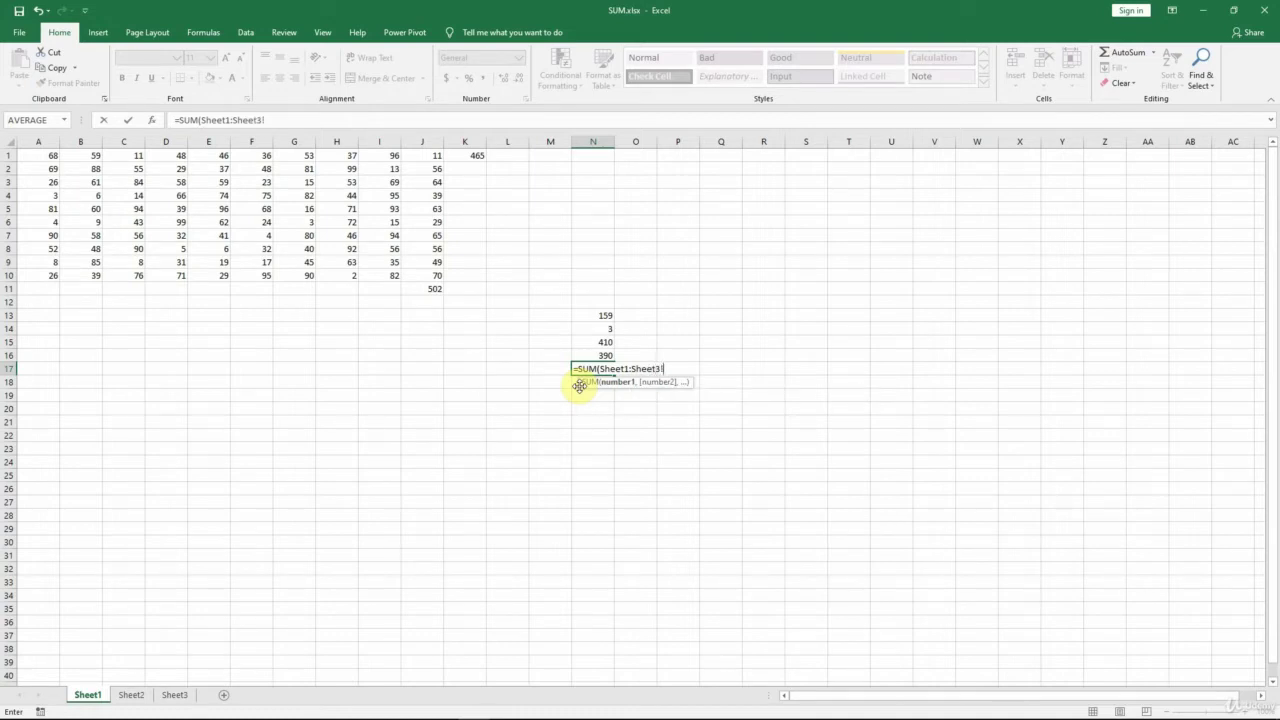
{"action": "type", "text": "A1)"}
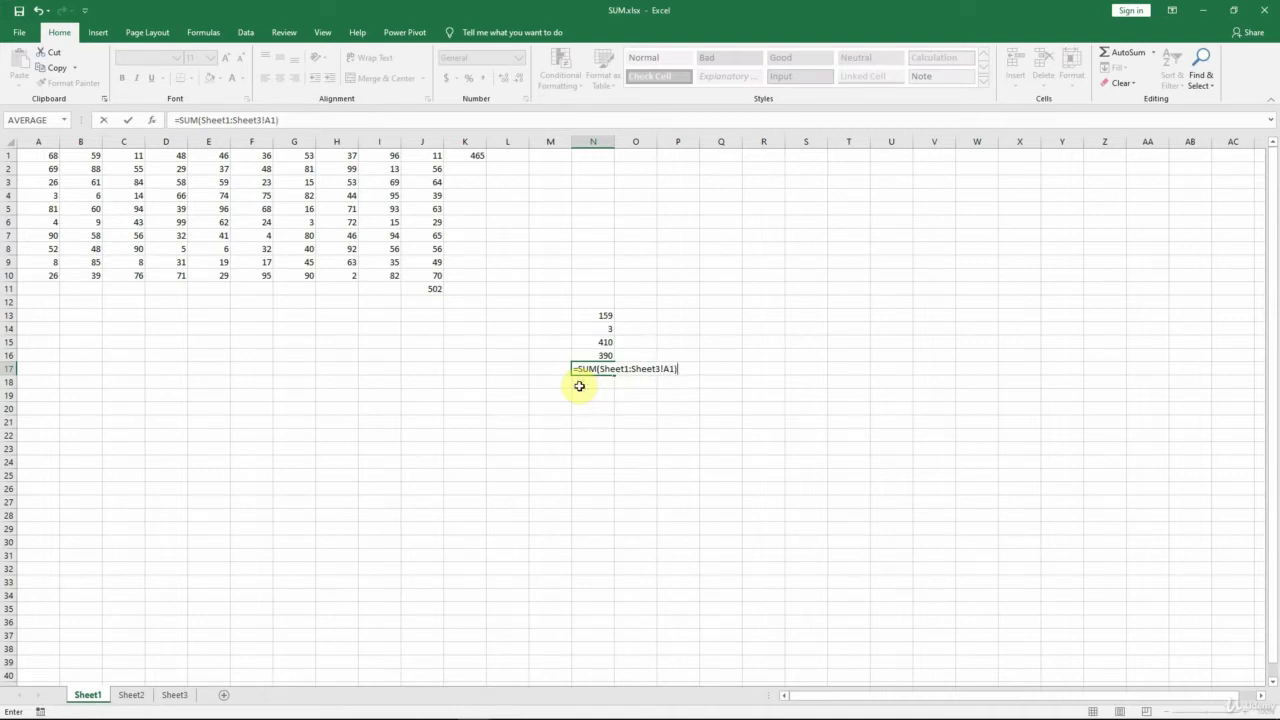
{"action": "key", "text": "ctrl+Return"}
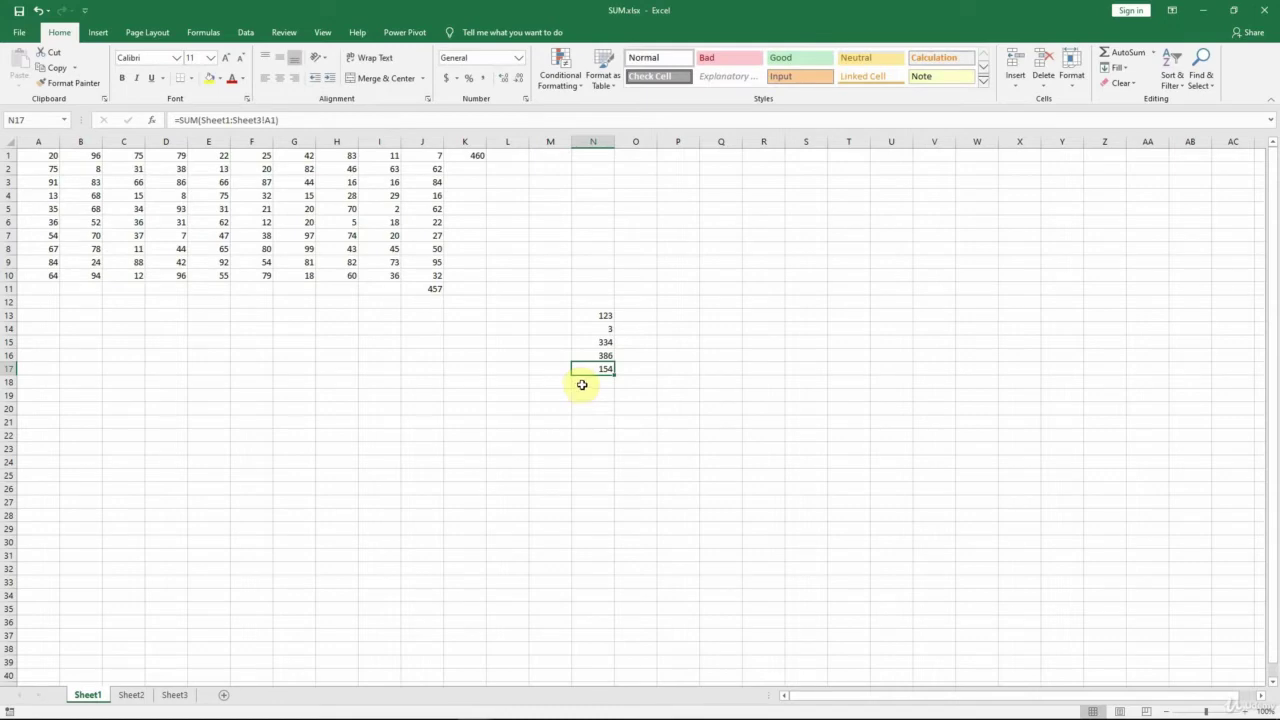
- Review the formula in N17 and the A1 values on Sheet2 and Sheet3 that it adds
{"action": "double_click", "coordinate": [606, 369]}
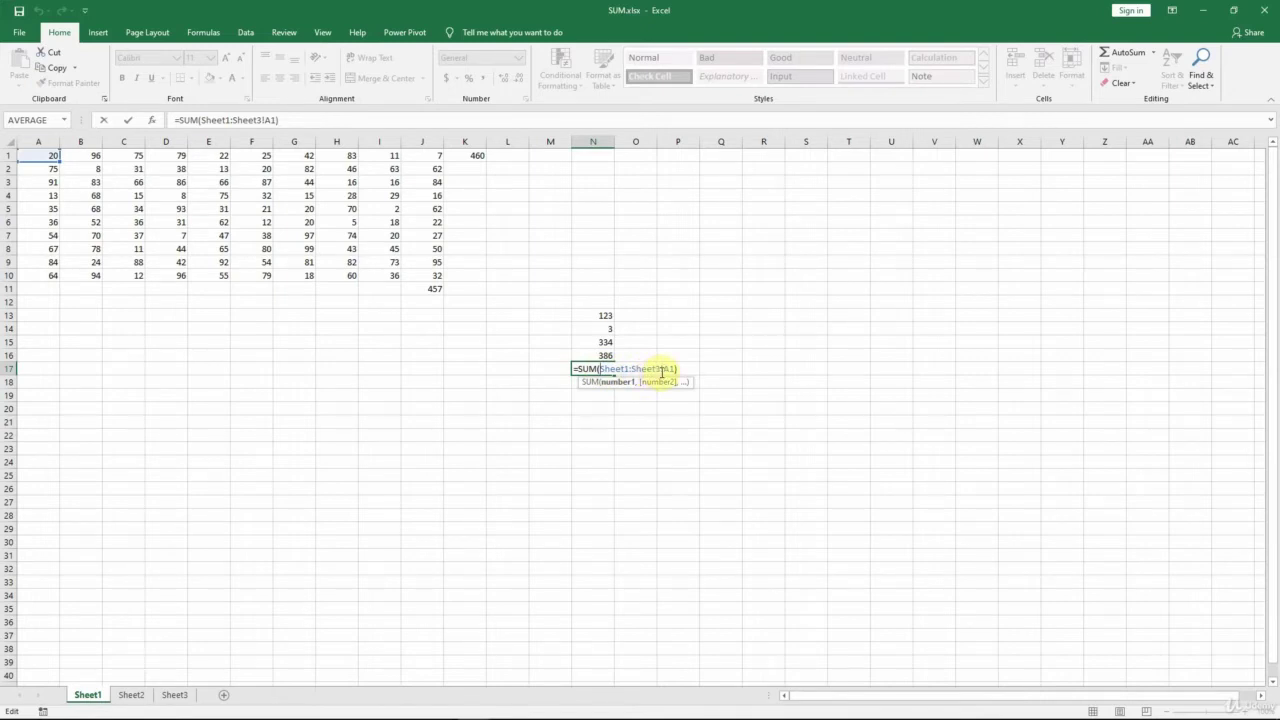
{"action": "key", "text": "ctrl+Return"}
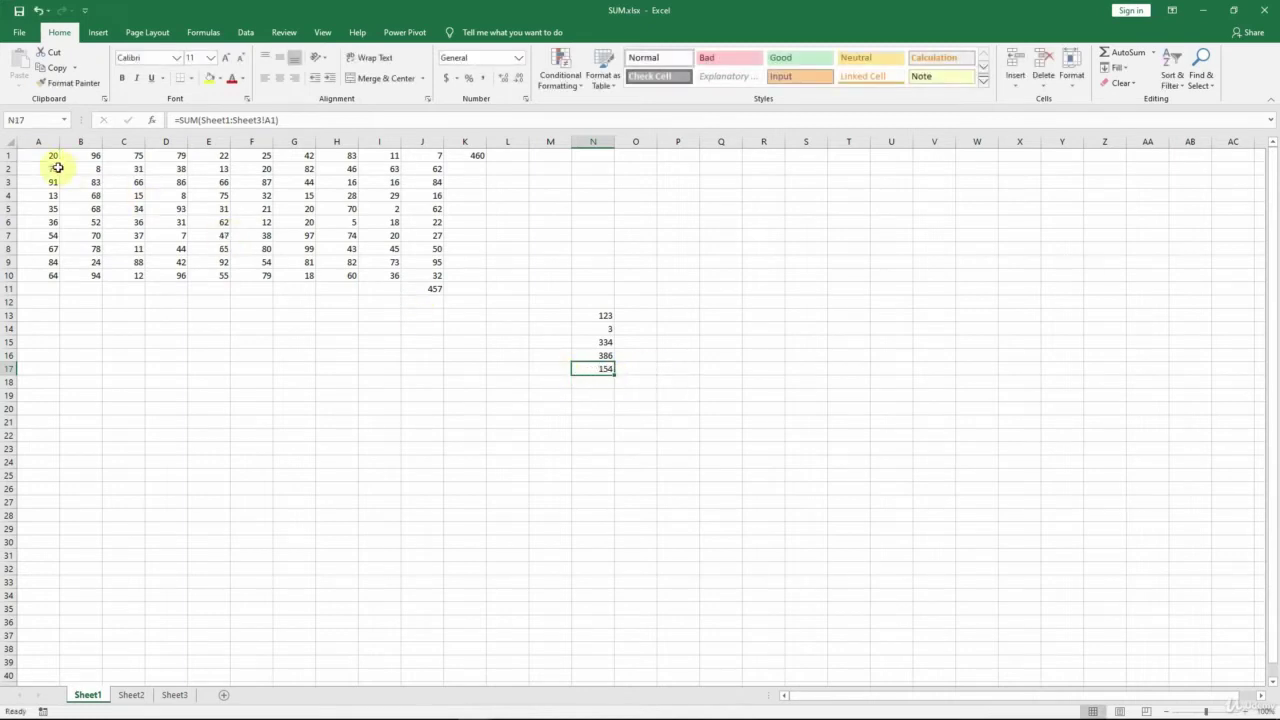
{"action": "left_click", "coordinate": [130, 700]}
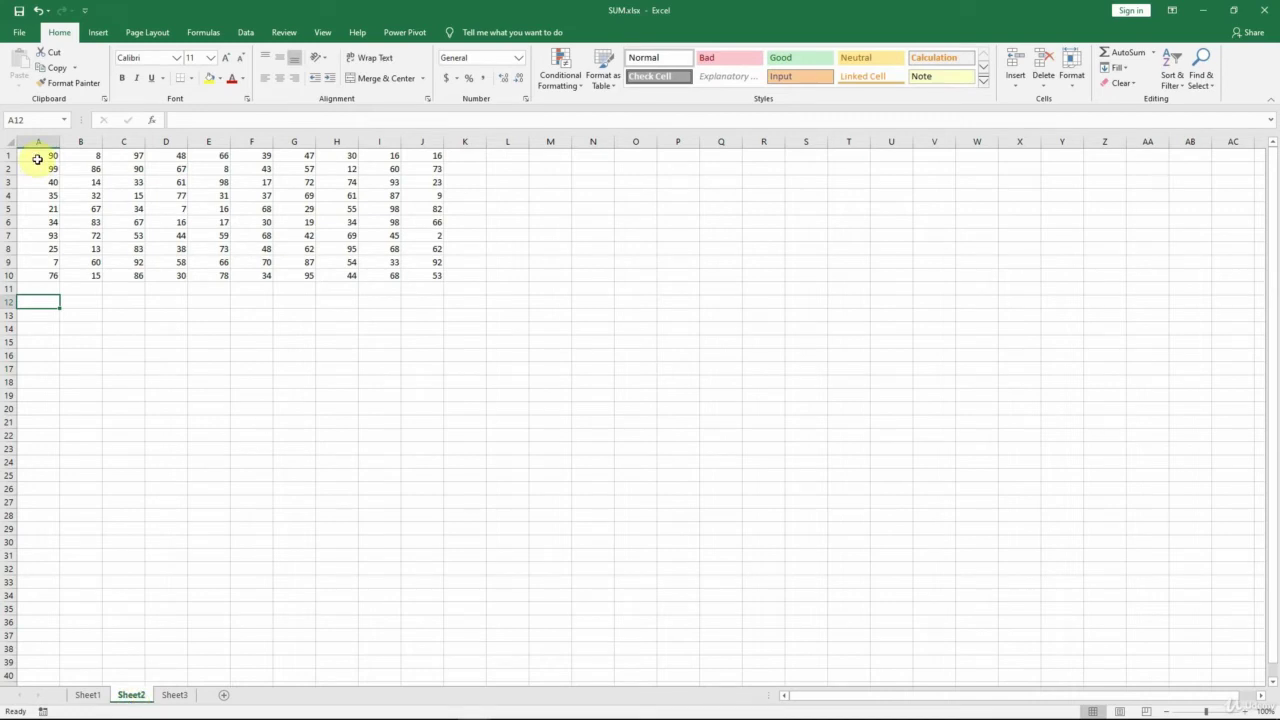
{"action": "left_click", "coordinate": [183, 697]}
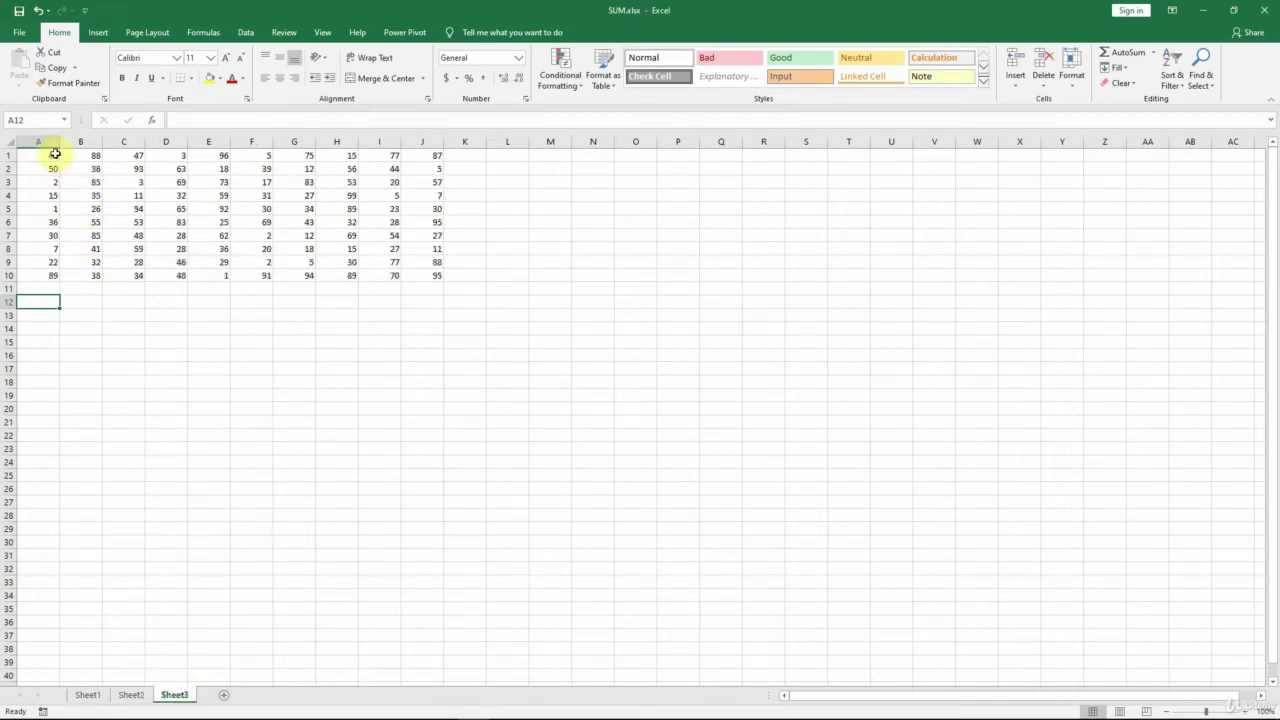
{"action": "left_click", "coordinate": [95, 694]}
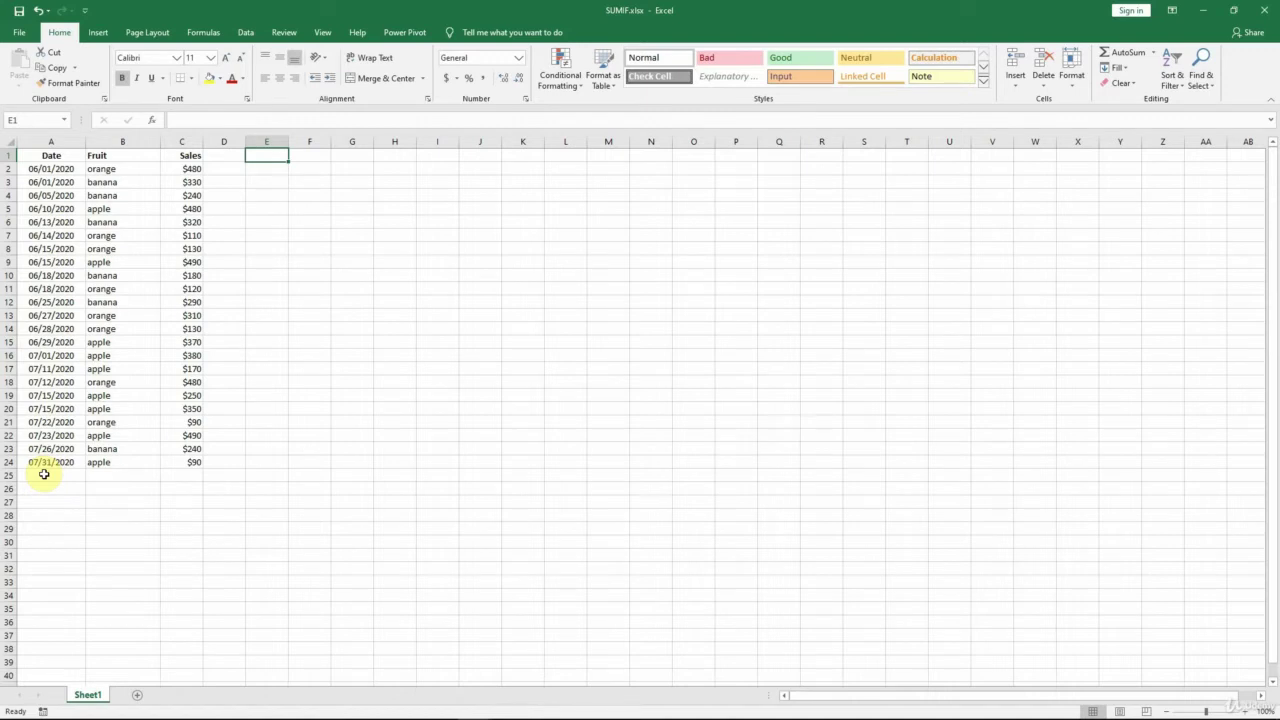
- In the SUMIF.xlsx fruit sales sheet, enter the headings "Question (criteria)" in E1 and "SUMIF()" in F1, and widen column E
{"action": "type", "text": "Question (SUMIF)"}
{"action": "key", "text": "Tab"}
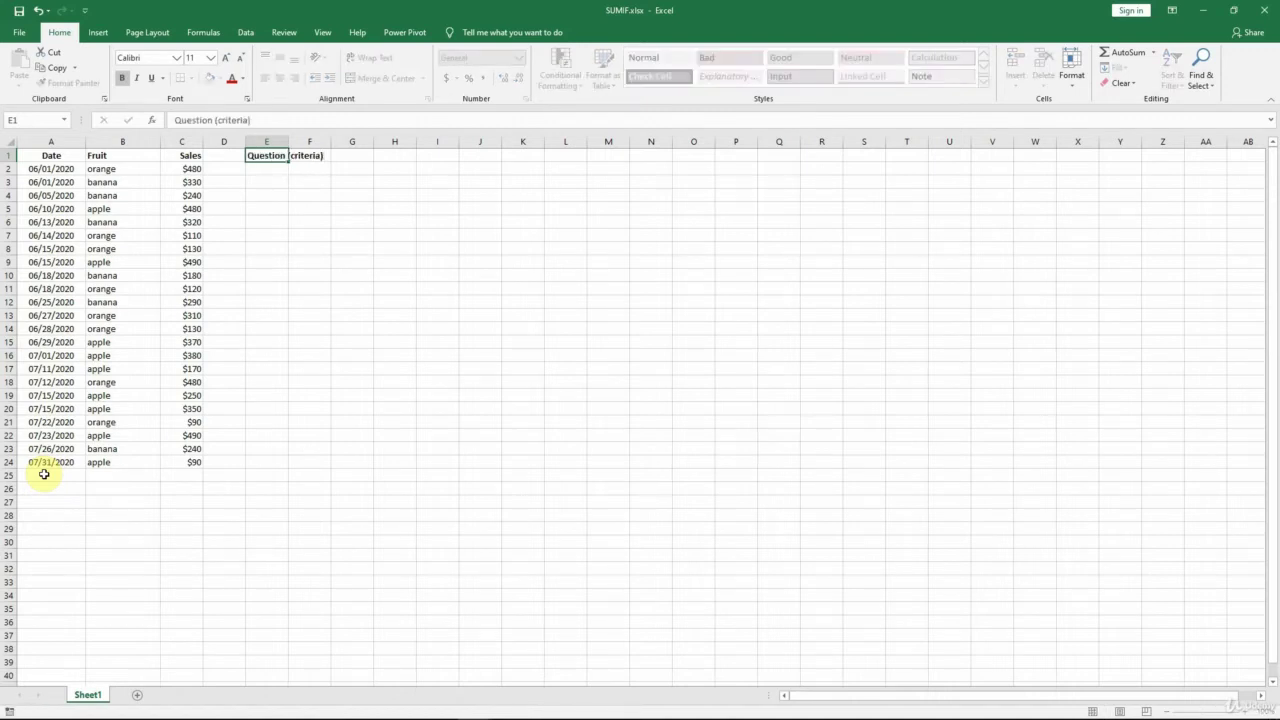
{"action": "type", "text": "SUMIF()"}
{"action": "key", "text": "Tab"}
{"action": "left_click_drag", "start_coordinate": [288, 141], "coordinate": [463, 141]}
- Enter the criteria text "sales > $250" in cell E2
{"action": "left_click", "coordinate": [294, 169]}
{"action": "type", "text": "sal"}
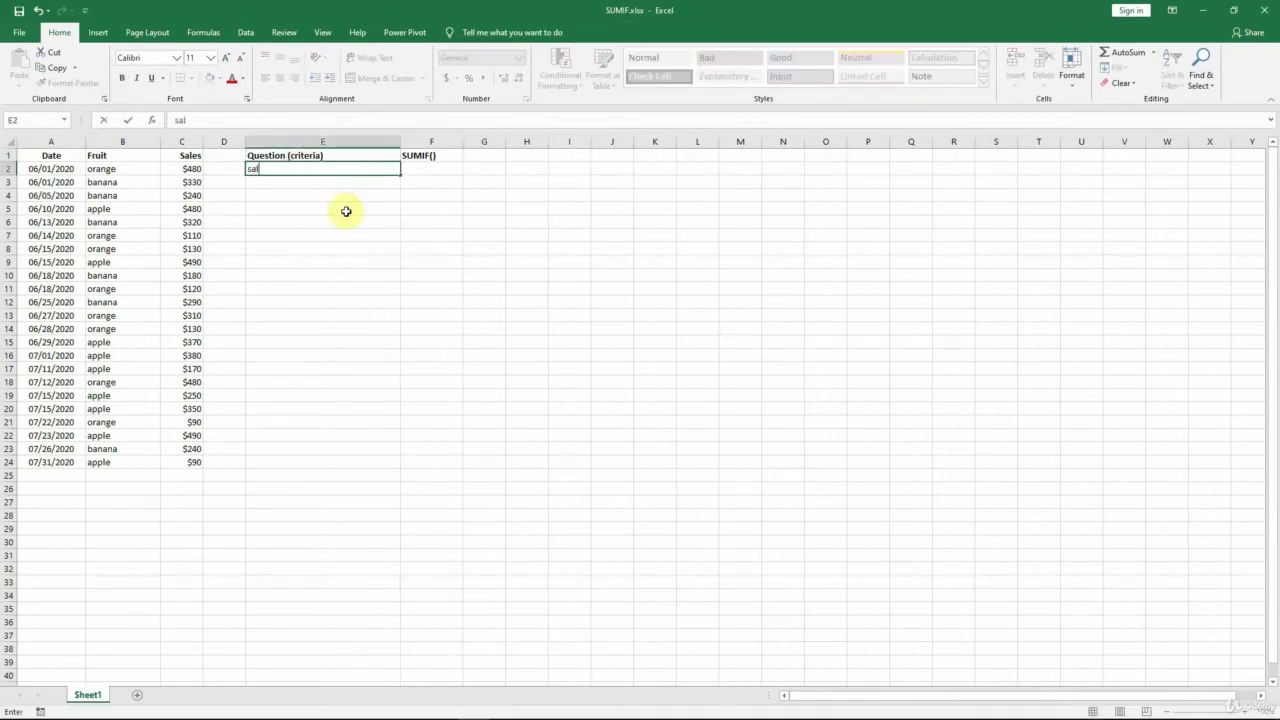
{"action": "type", "text": "es > $250"}
{"action": "key", "text": "Tab"}
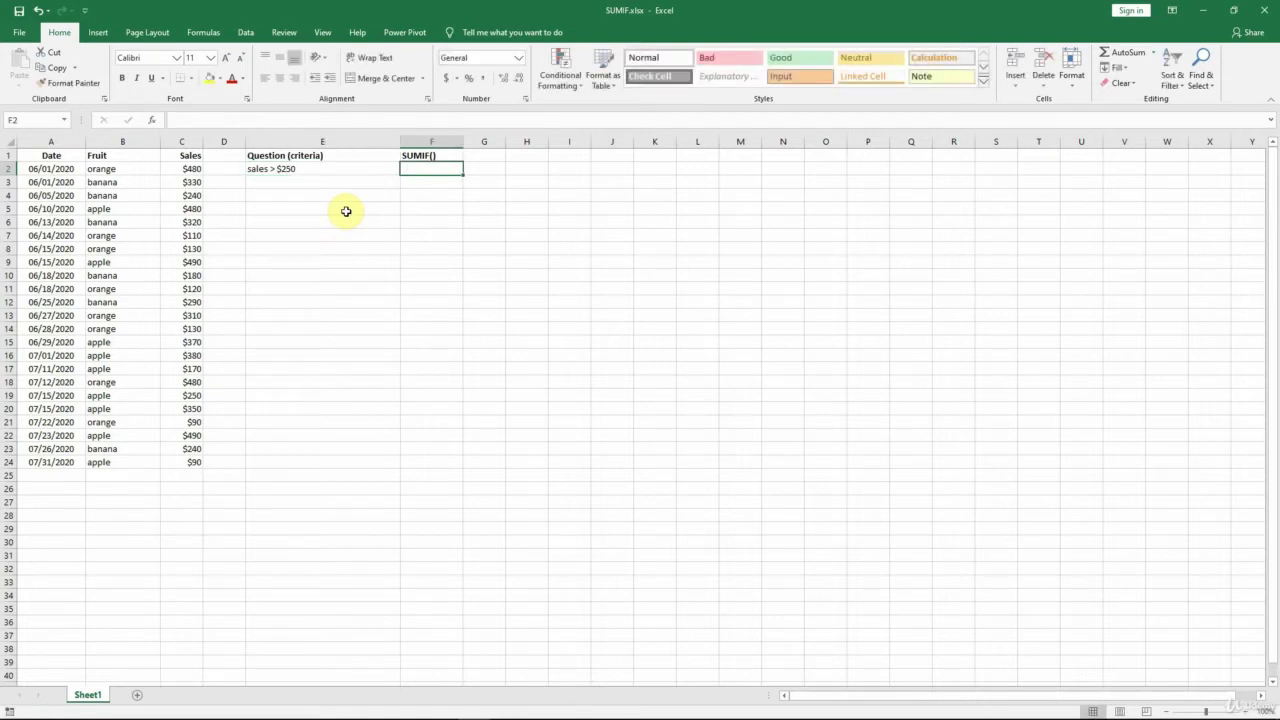
- Enter =SUMIF(C2:C24,">250",C2:C24) in cell F2 to total the sales above $250
{"action": "type", "text": "=SUMI"}
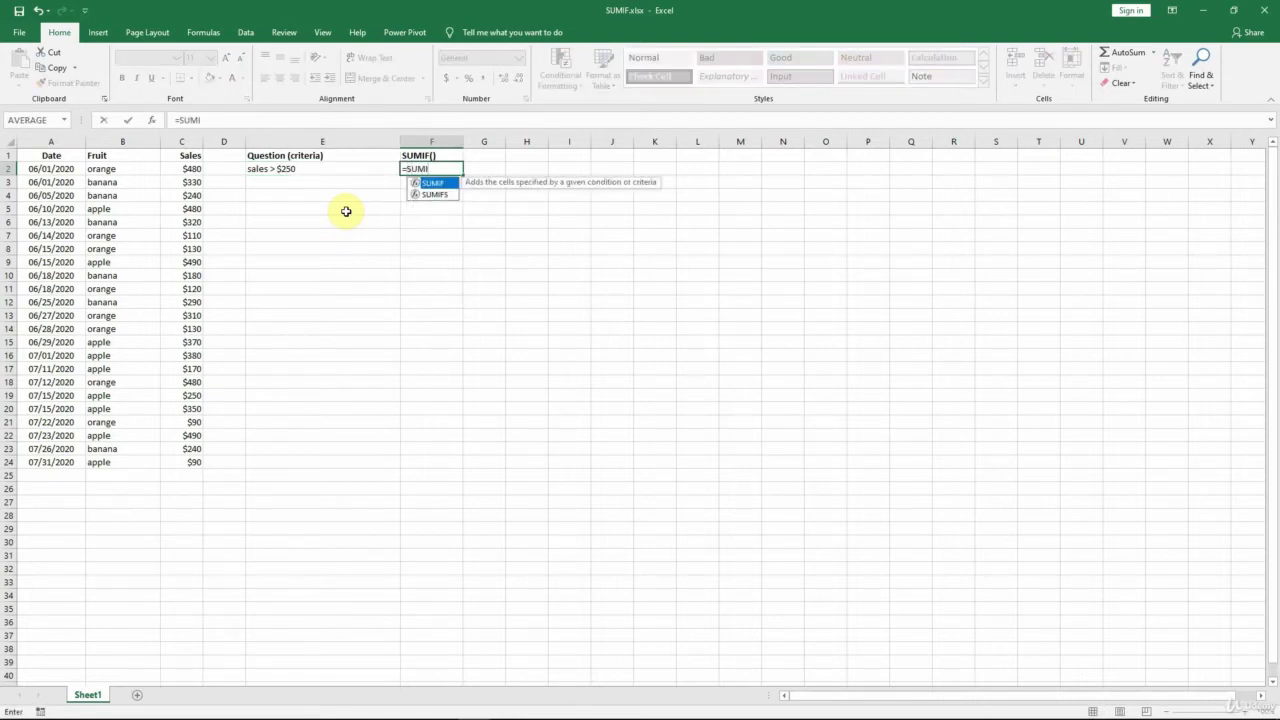
{"action": "key", "text": "Tab"}
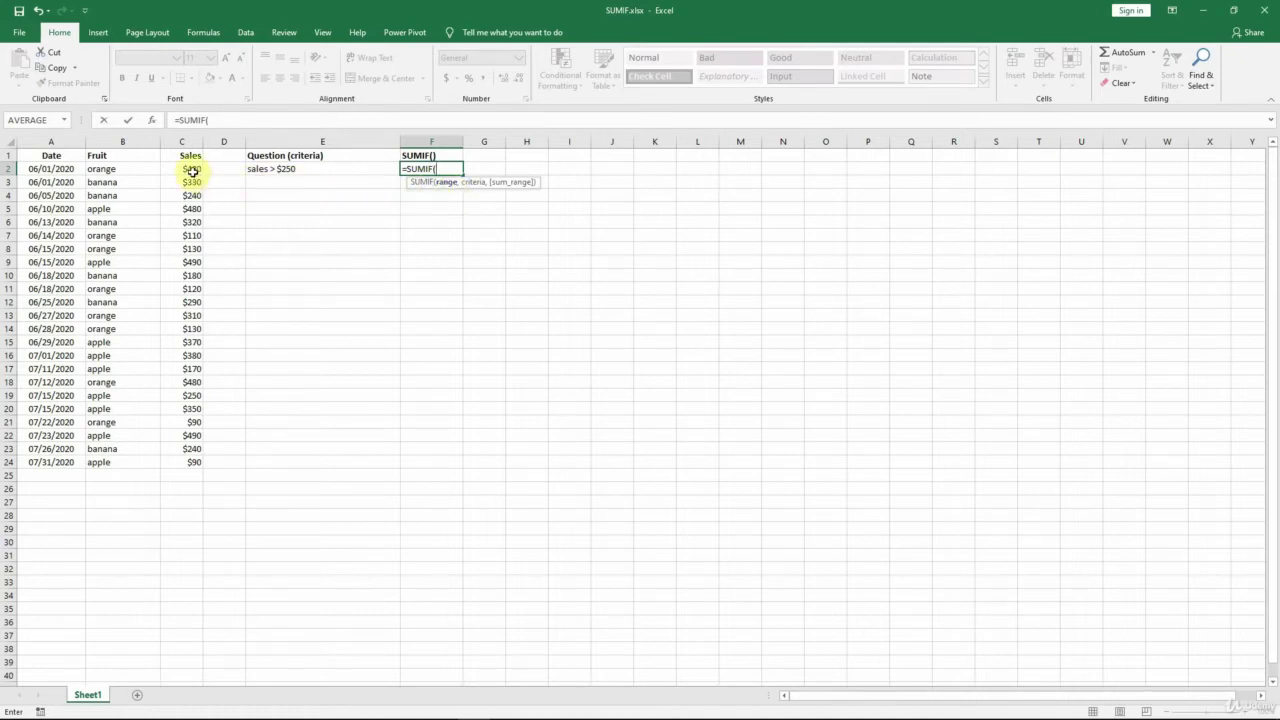
{"action": "left_click_drag", "start_coordinate": [191, 171], "coordinate": [197, 461]}
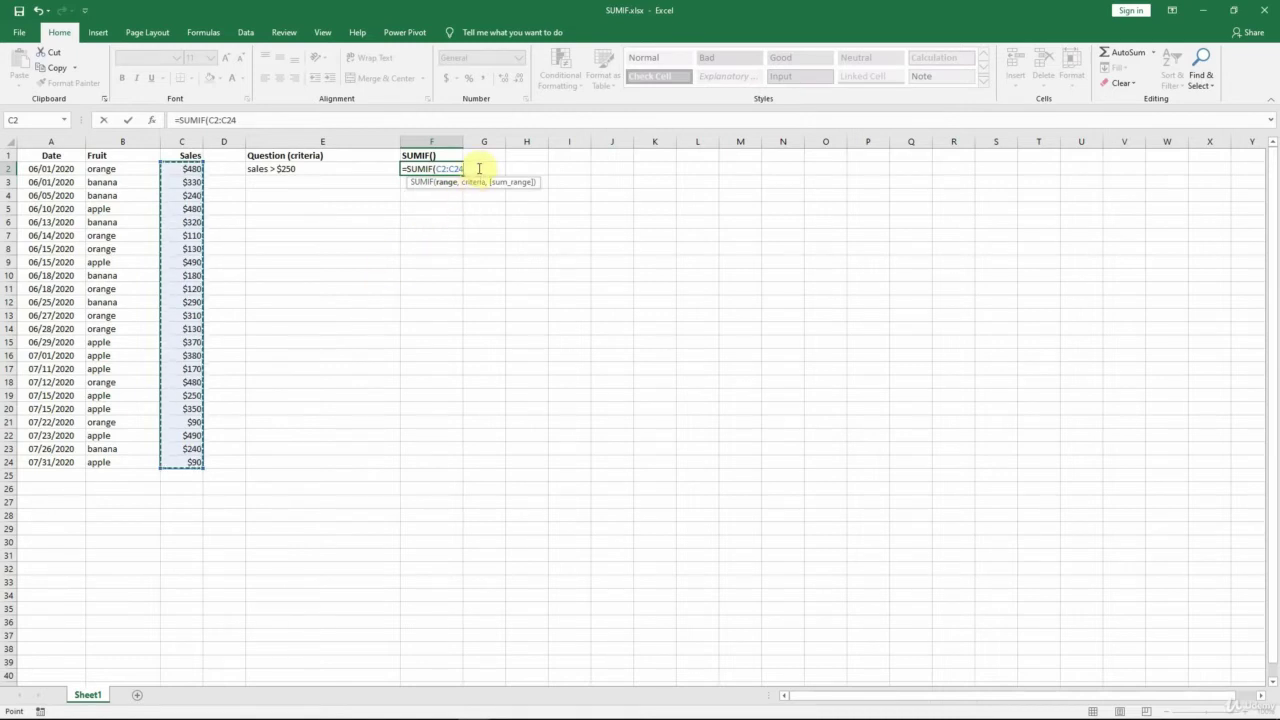
{"action": "type", "text": ","}
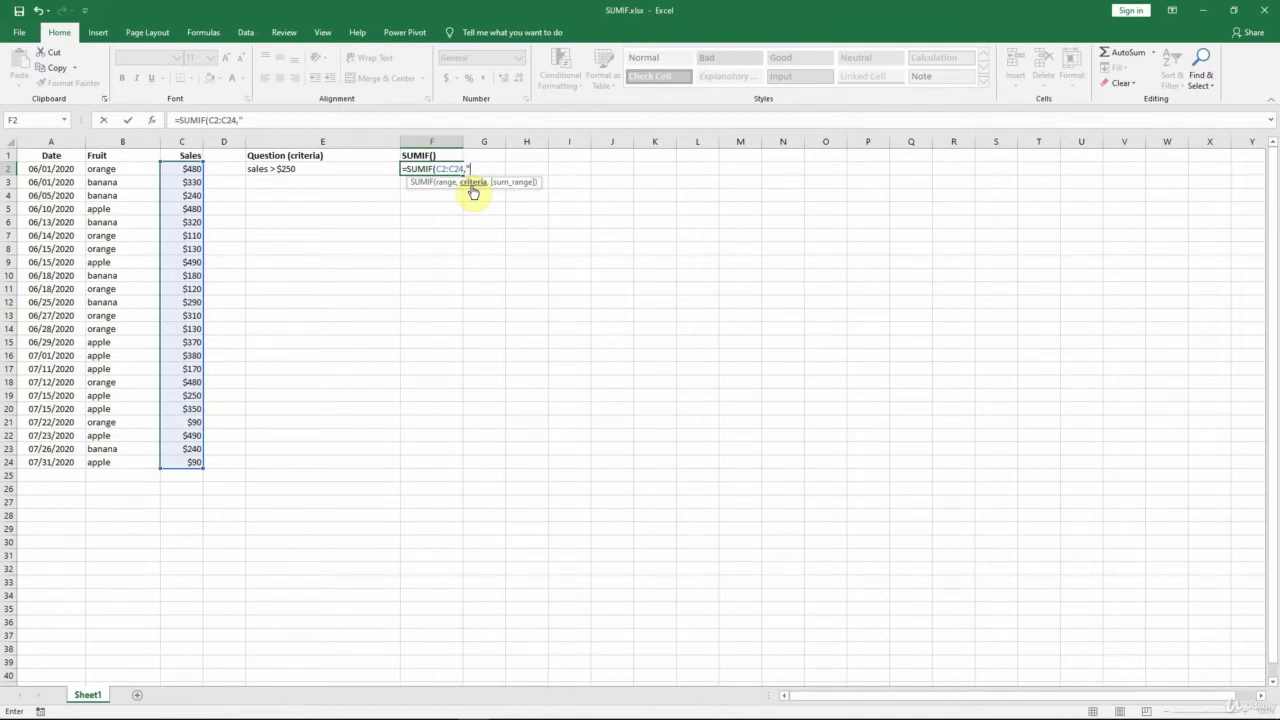
{"action": "type", "text": "50\","}
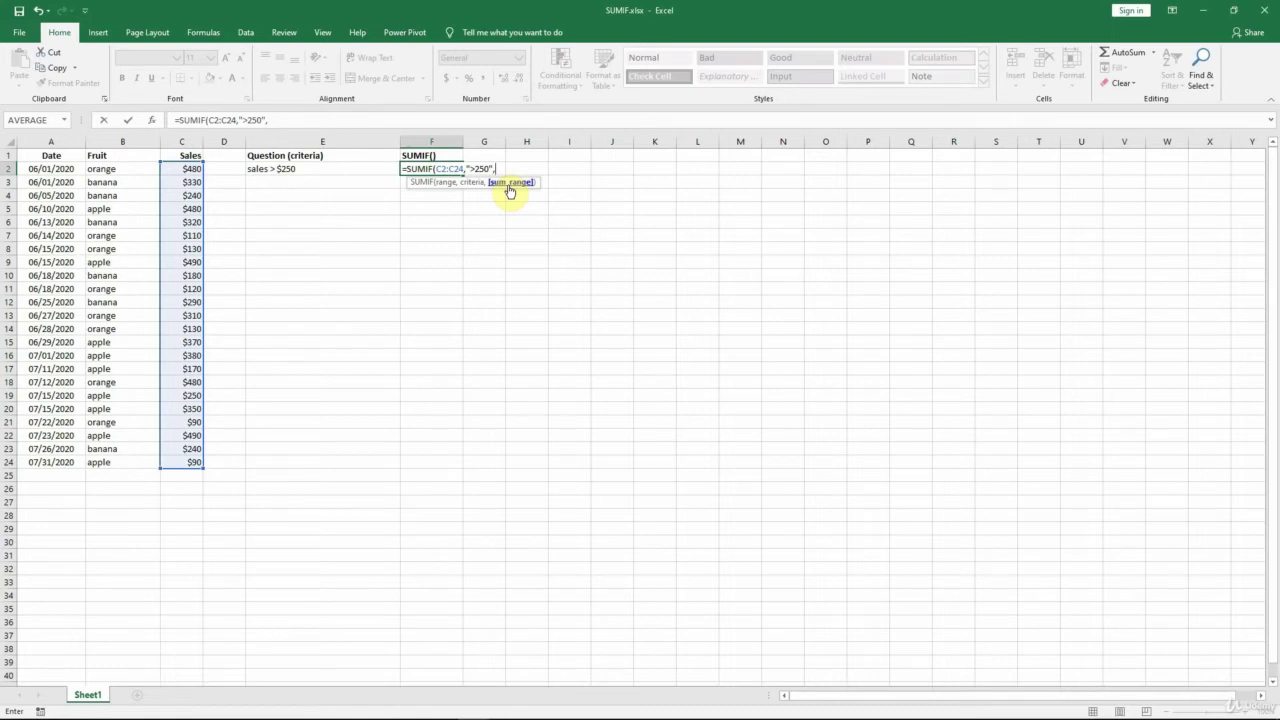
{"action": "left_click_drag", "start_coordinate": [193, 168], "coordinate": [189, 463]}
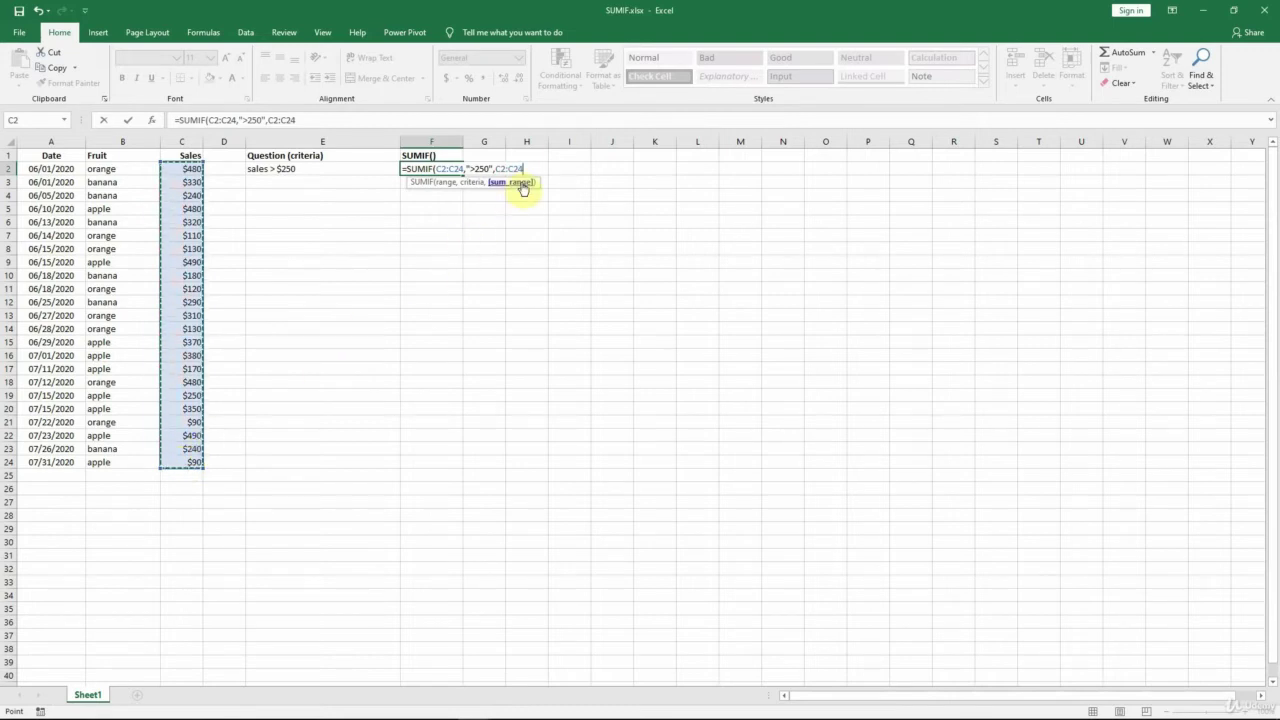
{"action": "type", "text": ")"}
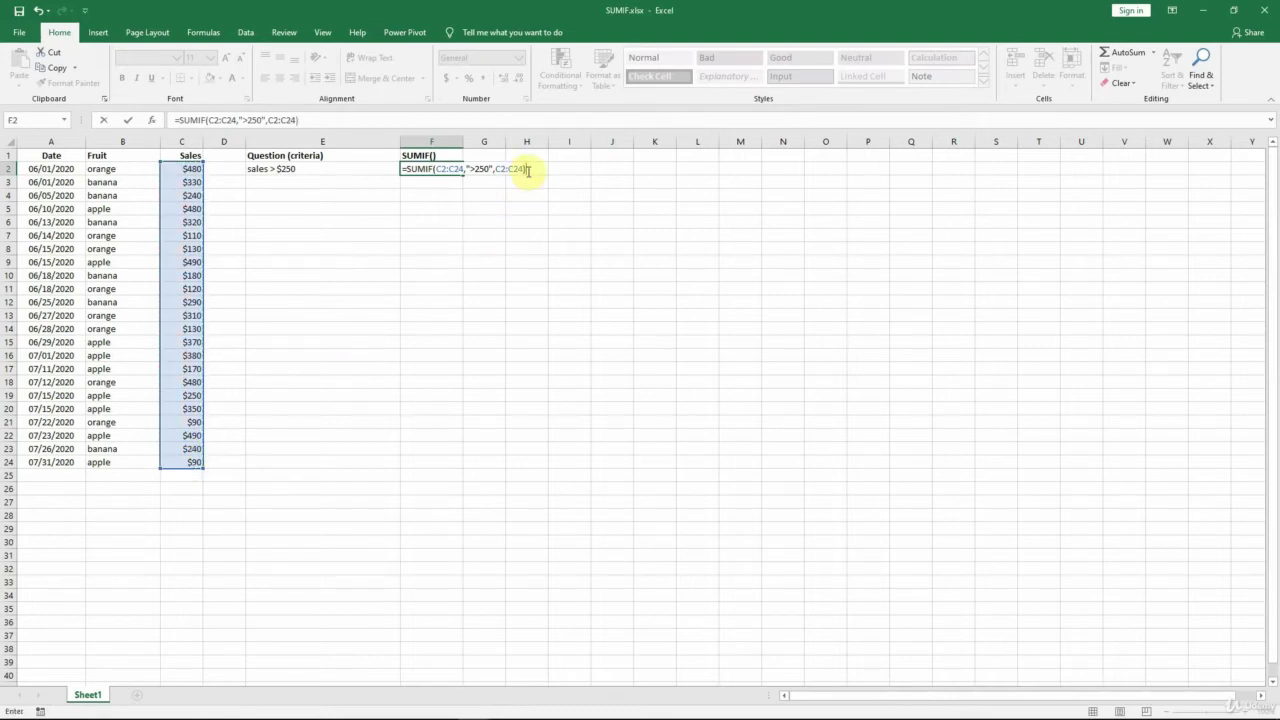
{"action": "key", "text": "ctrl+Return"}
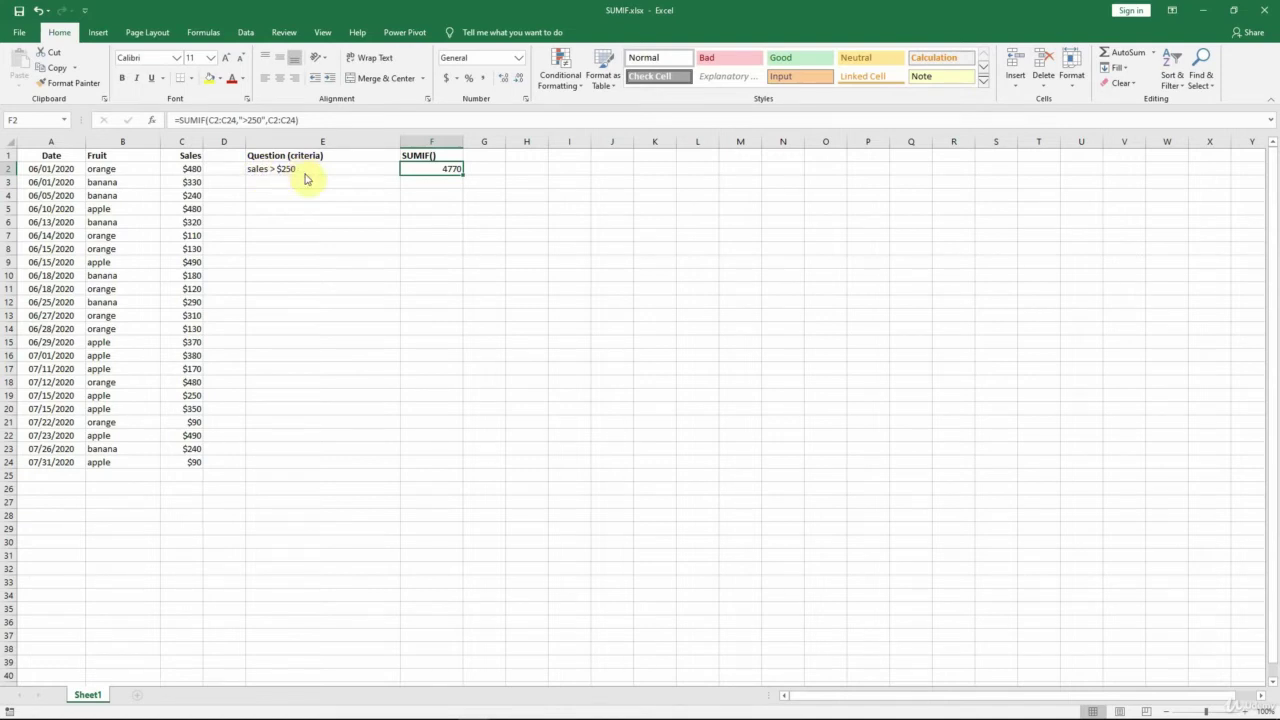
- Select all the individual sales amounts above $250 in column C and compare their sum with the result in F2
{"action": "left_click_drag", "start_coordinate": [191, 170], "coordinate": [194, 189]}
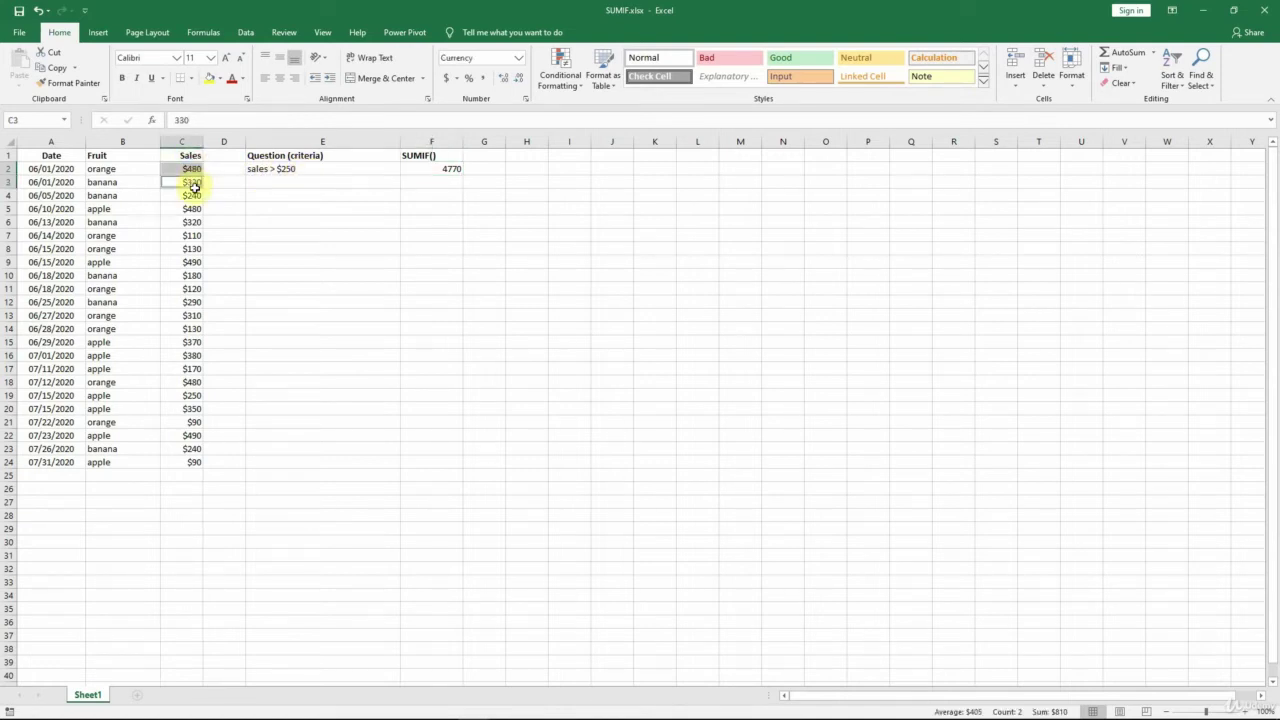
{"action": "left_click", "coordinate": [192, 207], "text": "ctrl"}
{"action": "left_click", "coordinate": [191, 221], "text": "ctrl"}
{"action": "left_click", "coordinate": [191, 262], "text": "ctrl"}
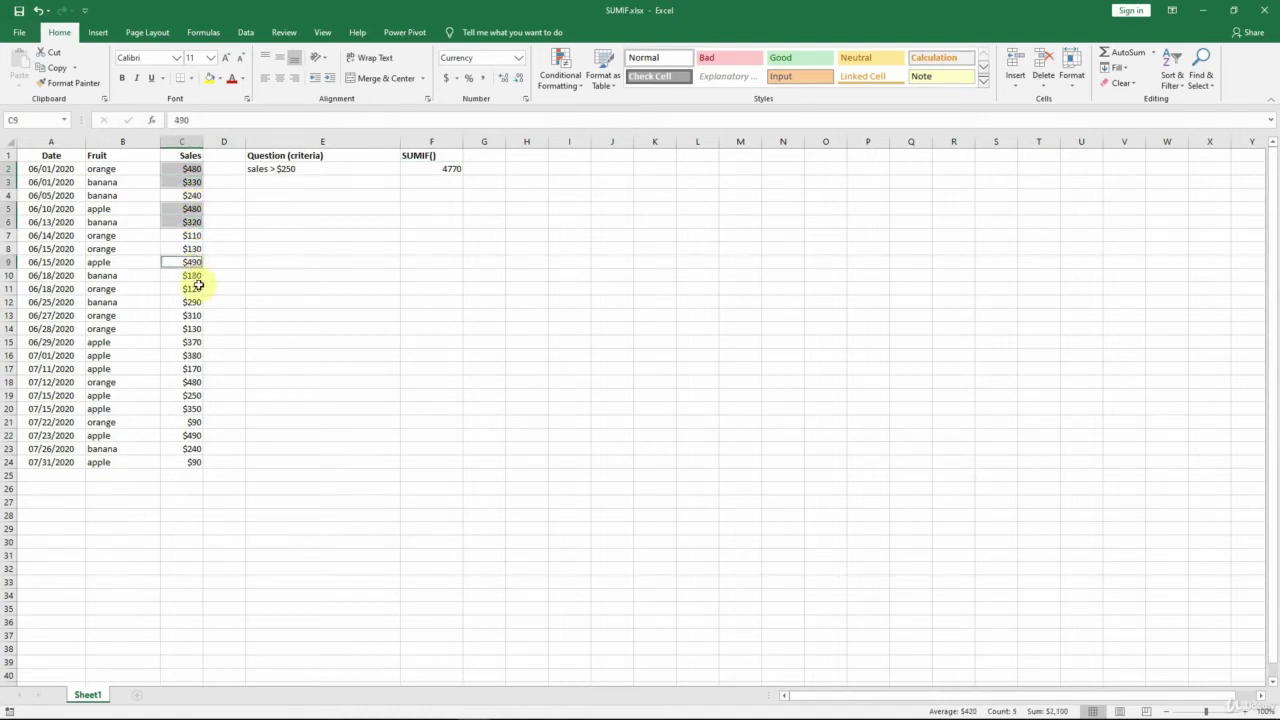
{"action": "left_click", "coordinate": [199, 302], "text": "ctrl"}
{"action": "left_click", "coordinate": [192, 315], "text": "ctrl"}
{"action": "left_click", "coordinate": [192, 342], "text": "ctrl"}
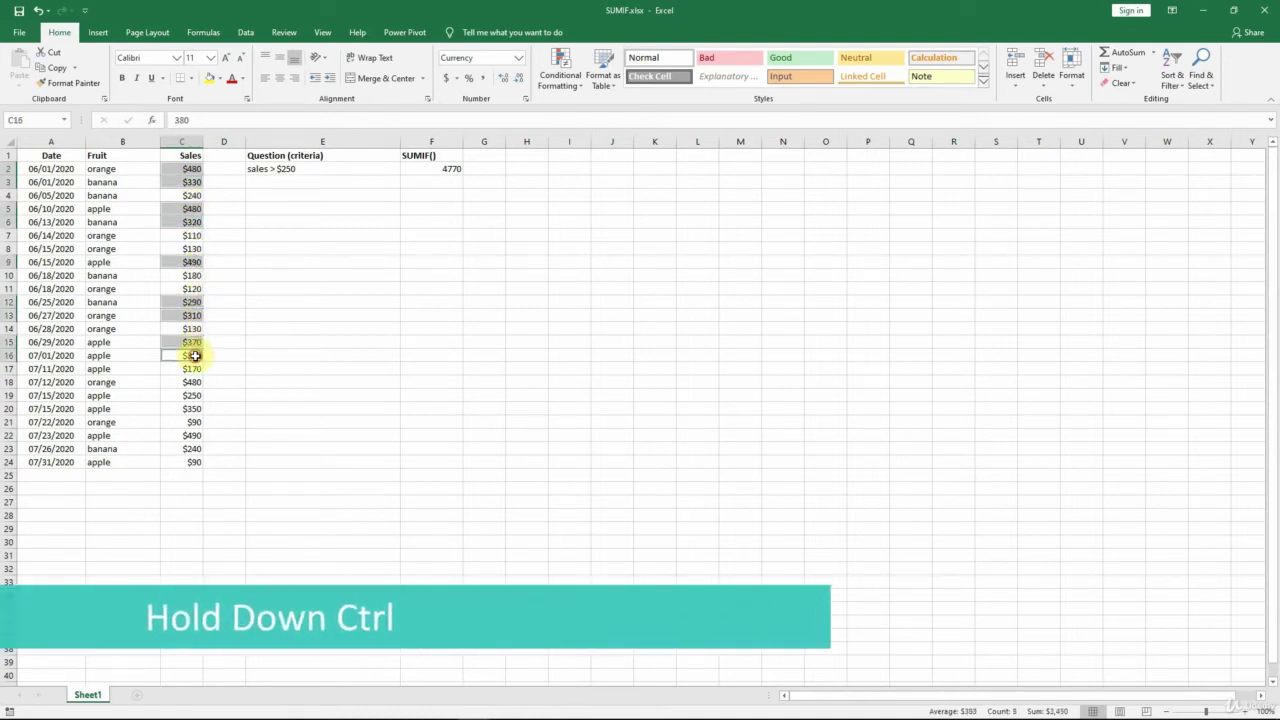
{"action": "left_click", "coordinate": [192, 355], "text": "ctrl"}
{"action": "left_click", "coordinate": [196, 383], "text": "ctrl"}
{"action": "left_click", "coordinate": [196, 409], "text": "ctrl"}
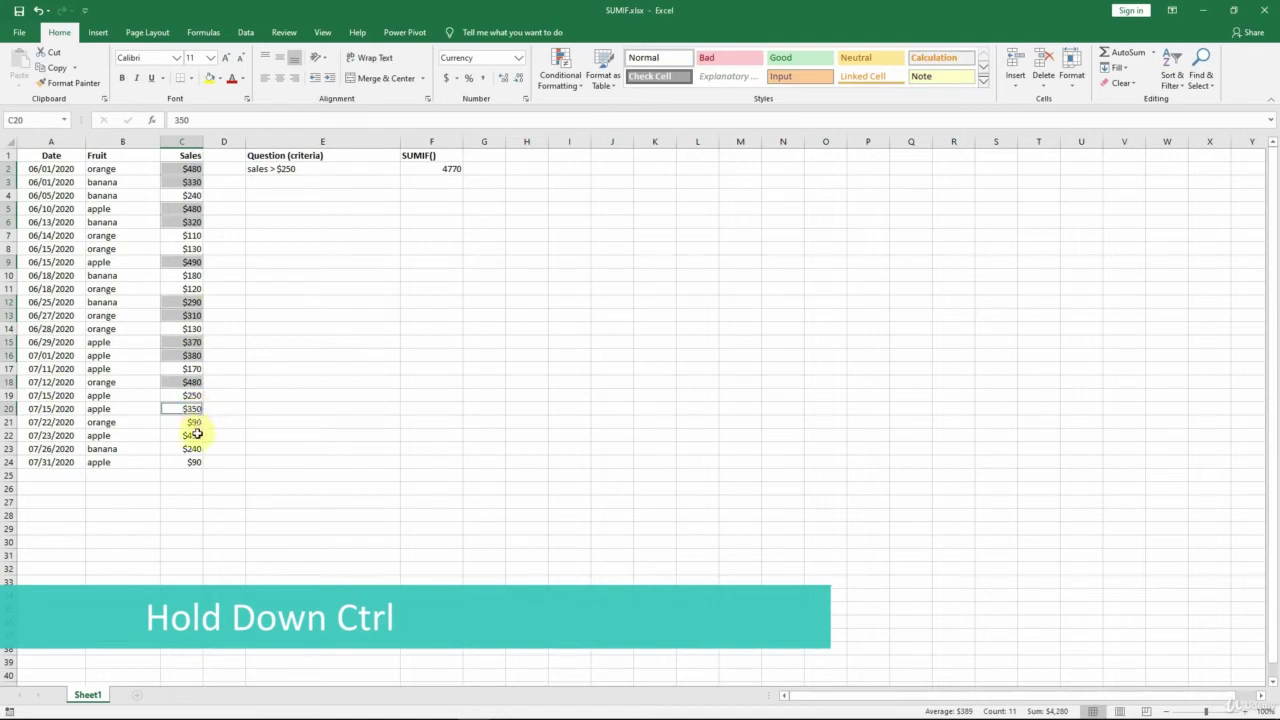
{"action": "left_click", "coordinate": [205, 435], "text": "ctrl"}
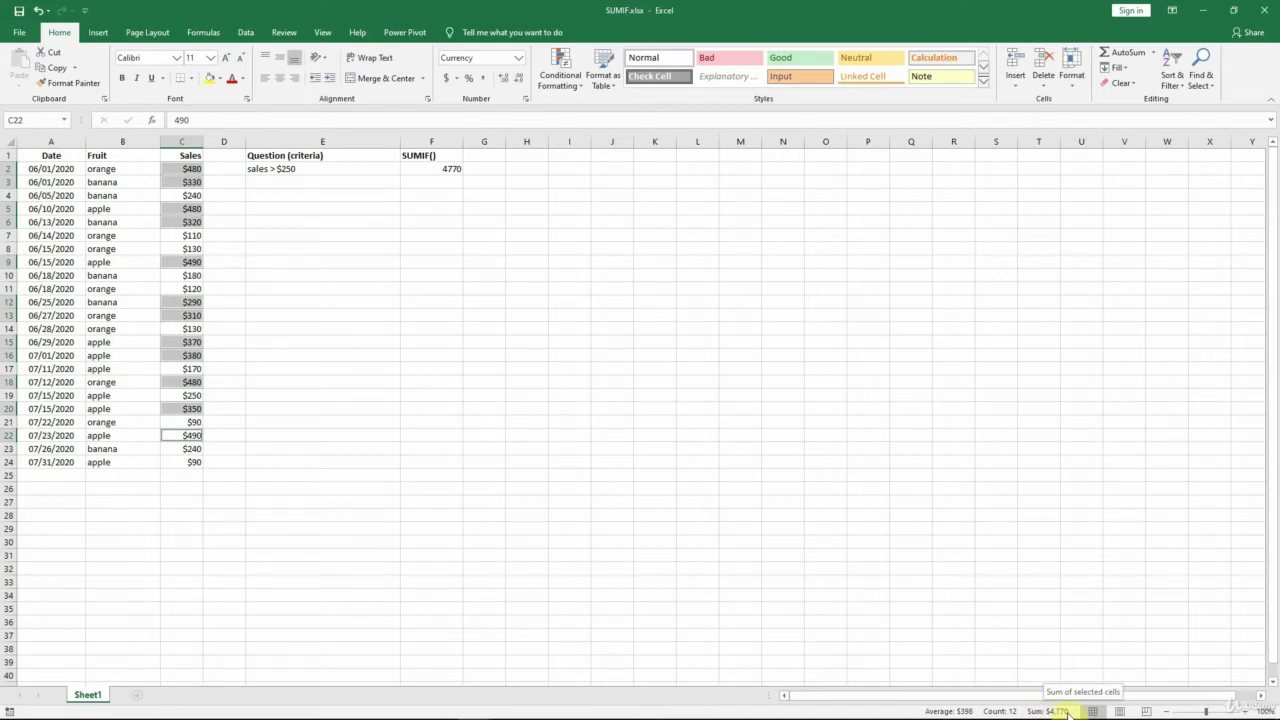
{"action": "left_click", "coordinate": [450, 172]}
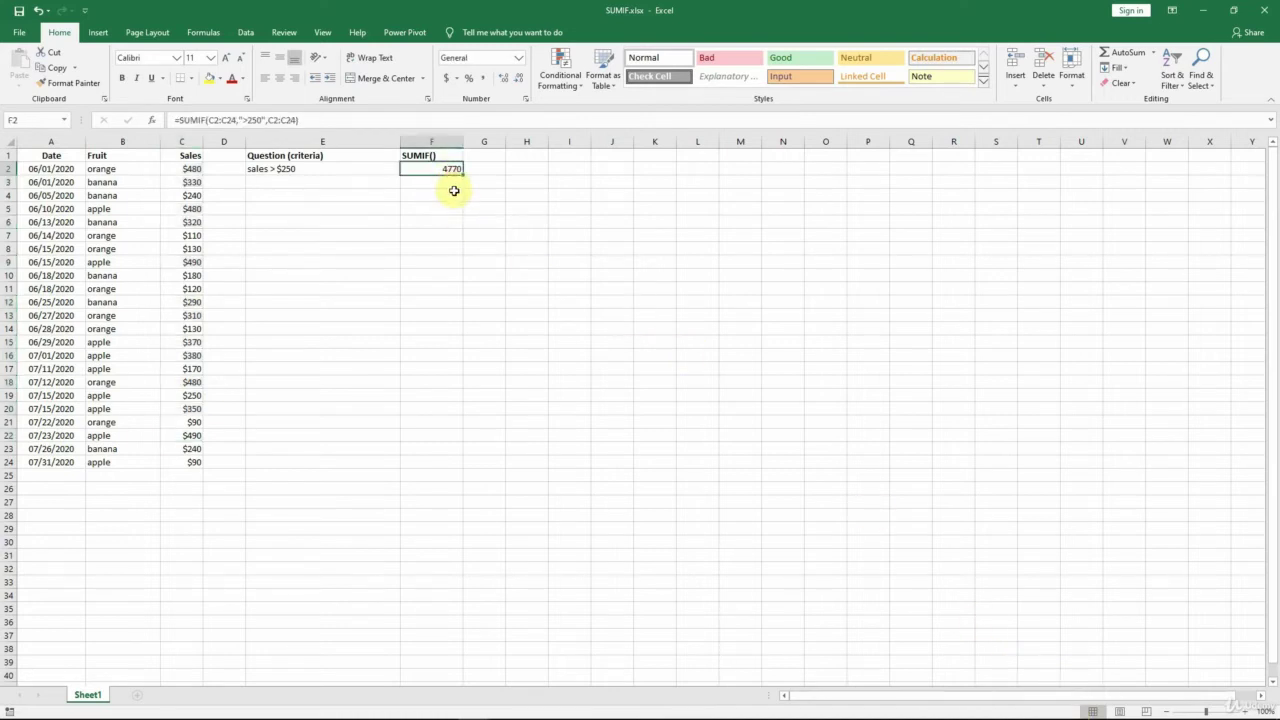
- Enter the criteria text "banana sales" in cell E3
{"action": "left_click", "coordinate": [288, 189]}
{"action": "type", "text": "banana"}
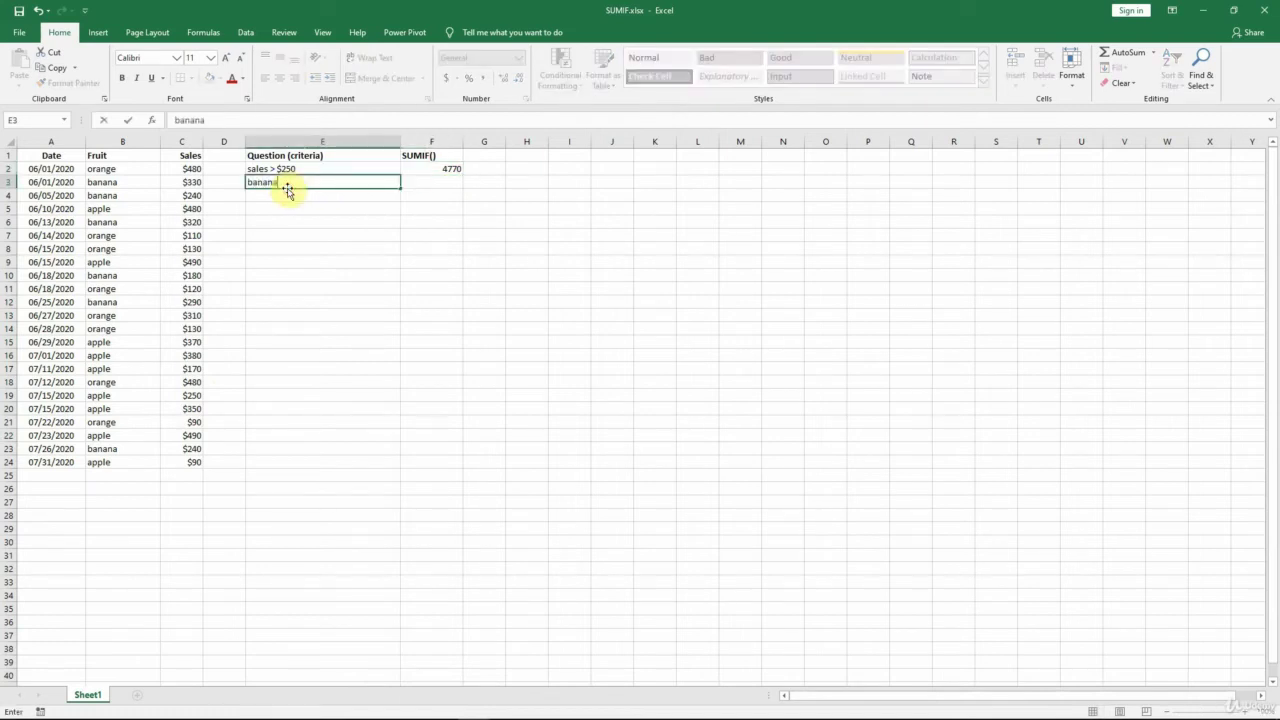
{"action": "type", "text": " sales"}
{"action": "key", "text": "Tab"}
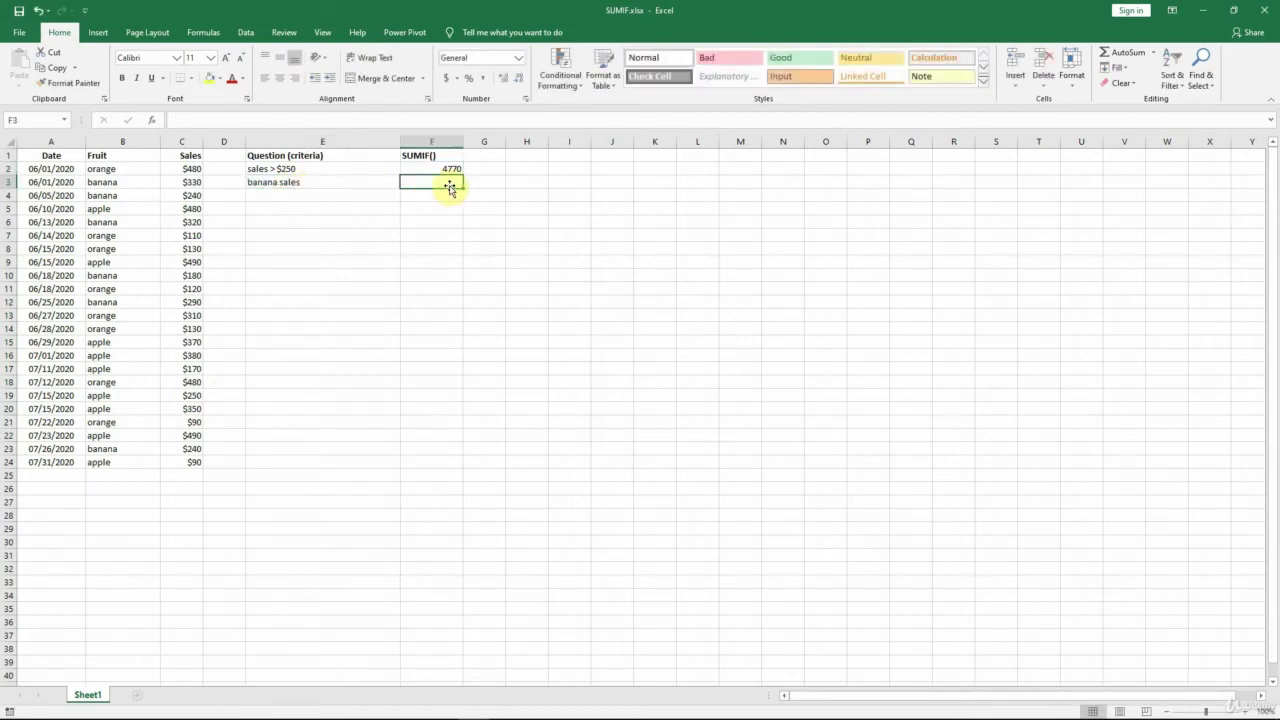
- Enter =SUMIF(B2:B24,"banana",C2:C24) in cell F3 to total the banana sales
{"action": "type", "text": "=sumif"}
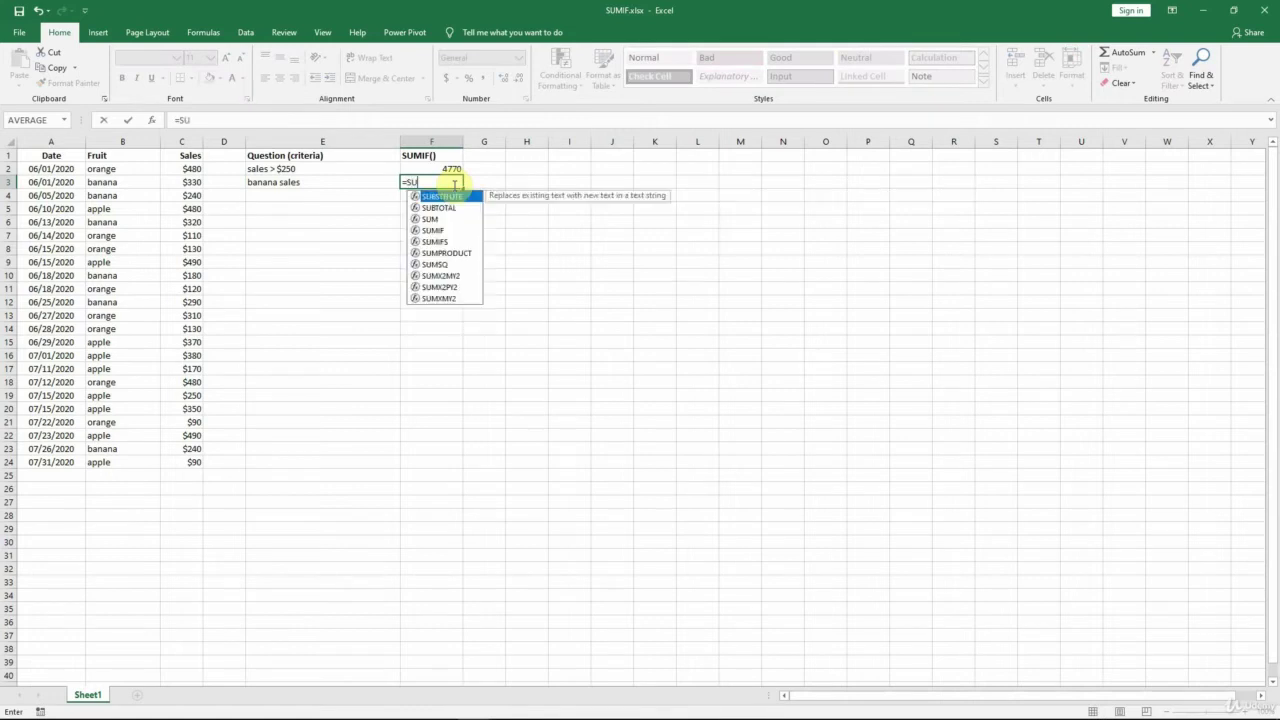
{"action": "key", "text": "Tab"}
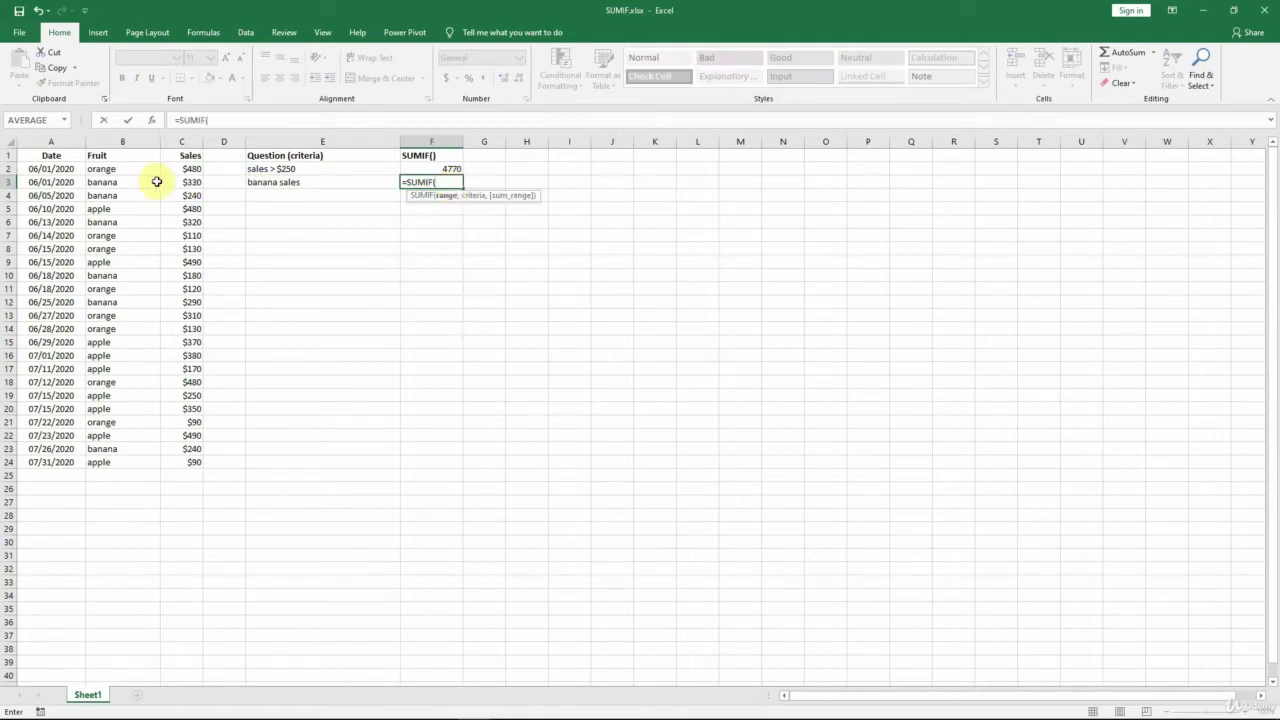
{"action": "left_click_drag", "start_coordinate": [118, 173], "coordinate": [113, 461]}
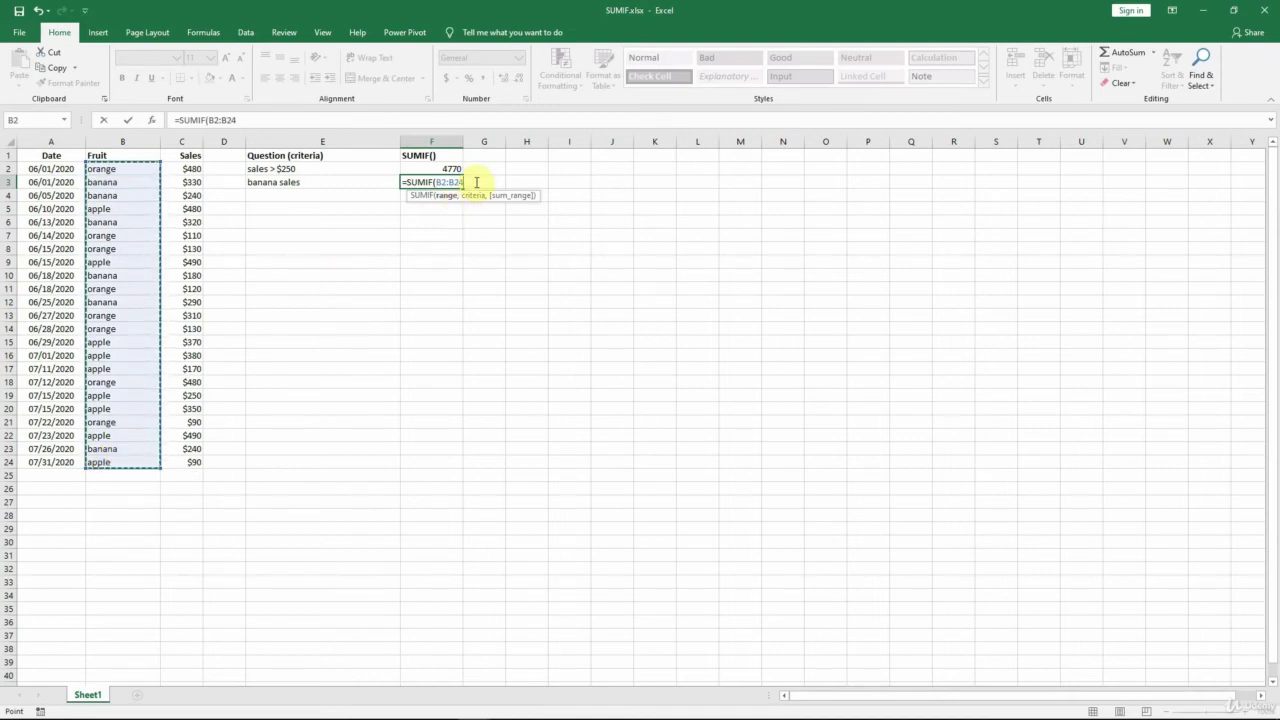
{"action": "type", "text": ","}
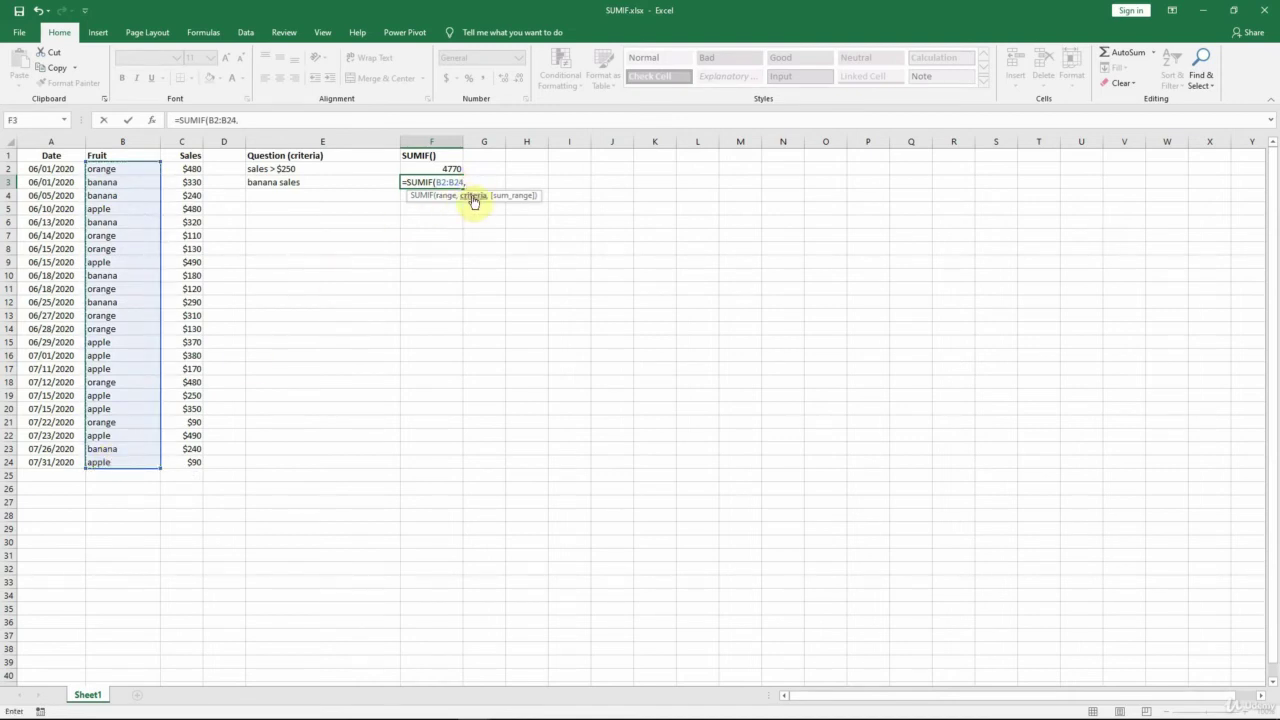
{"action": "type", "text": "\"banana\","}
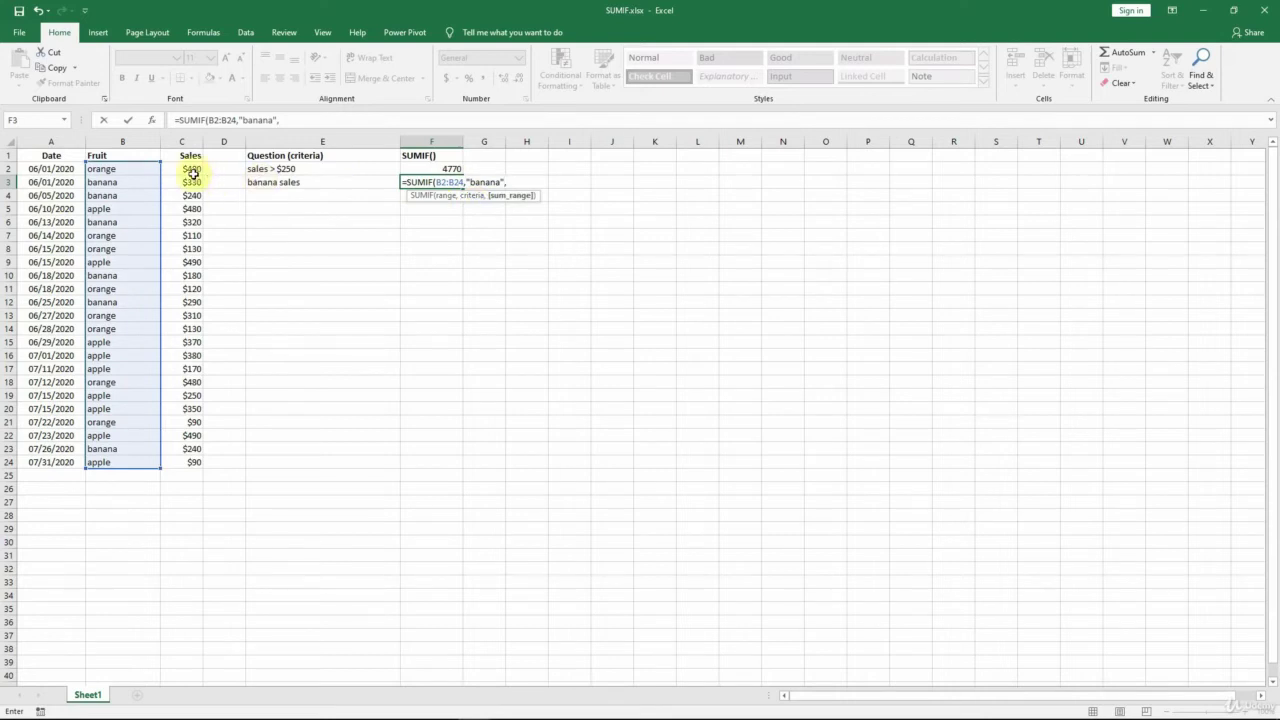
{"action": "left_click", "coordinate": [192, 172]}
{"action": "left_click_drag", "start_coordinate": [192, 172], "coordinate": [191, 466]}
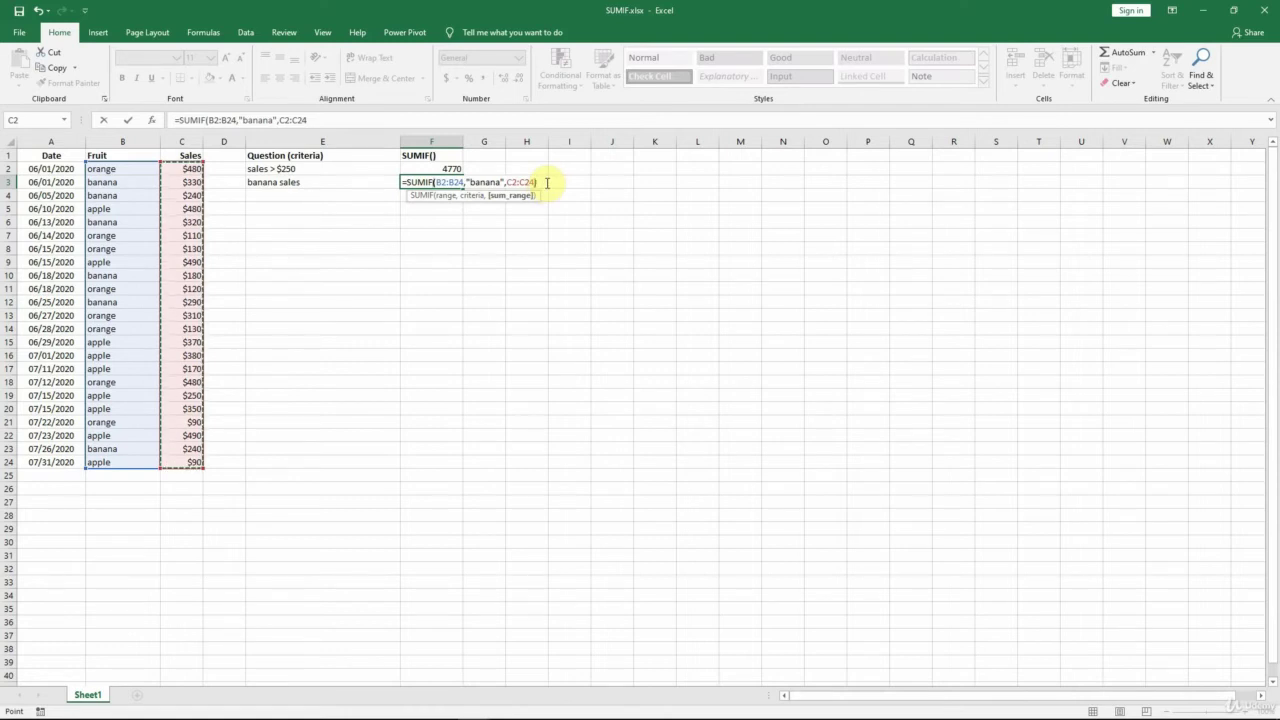
{"action": "type", "text": ")"}
{"action": "key", "text": "ctrl+Return"}
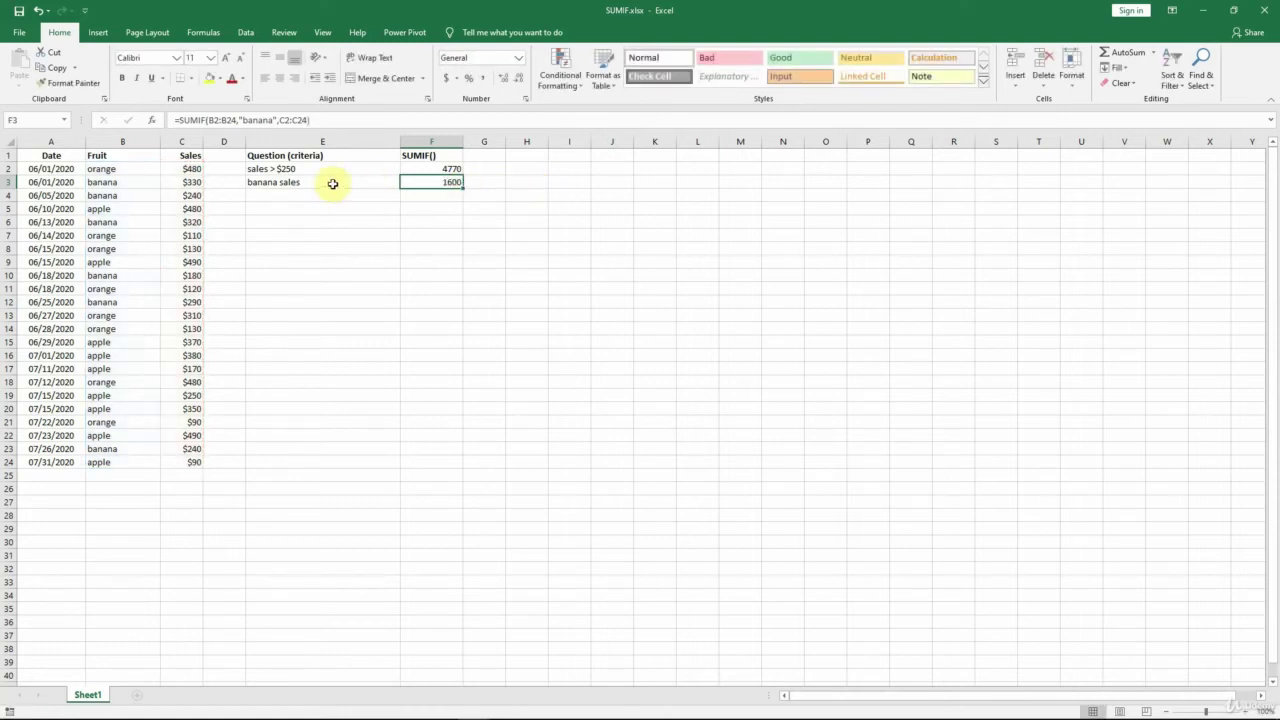
- Select the sales amounts of all banana rows in column C and compare their sum with the result in F3
{"action": "left_click_drag", "start_coordinate": [191, 182], "coordinate": [190, 195]}
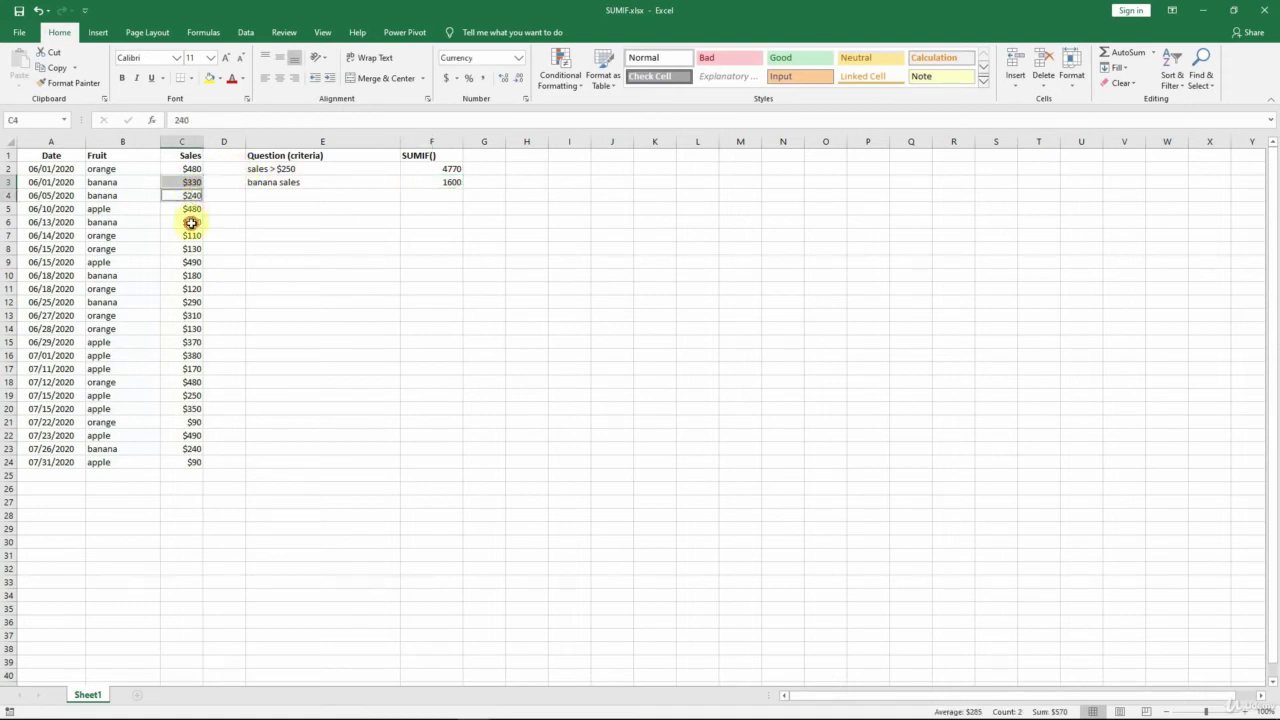
{"action": "left_click", "coordinate": [191, 222], "text": "ctrl"}
{"action": "left_click", "coordinate": [191, 275], "text": "ctrl"}
{"action": "left_click", "coordinate": [190, 302], "text": "ctrl"}
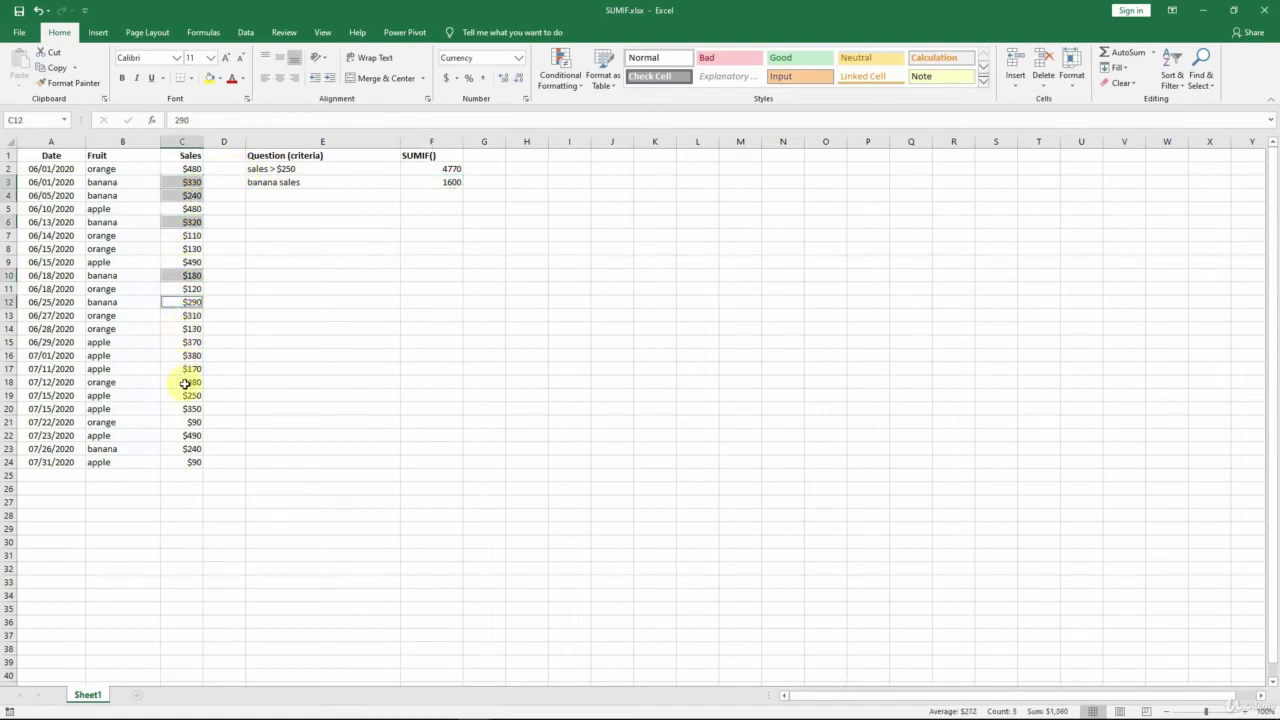
{"action": "left_click", "coordinate": [183, 449], "text": "ctrl"}
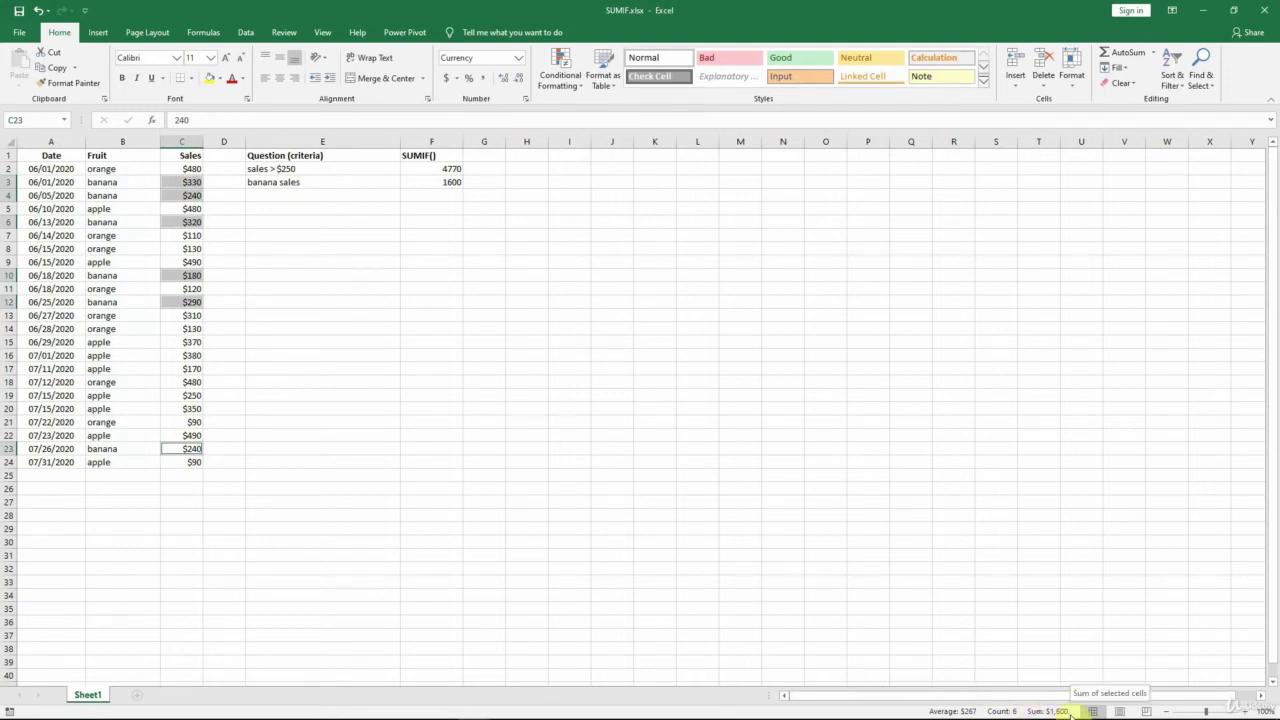
{"action": "left_click", "coordinate": [450, 182]}
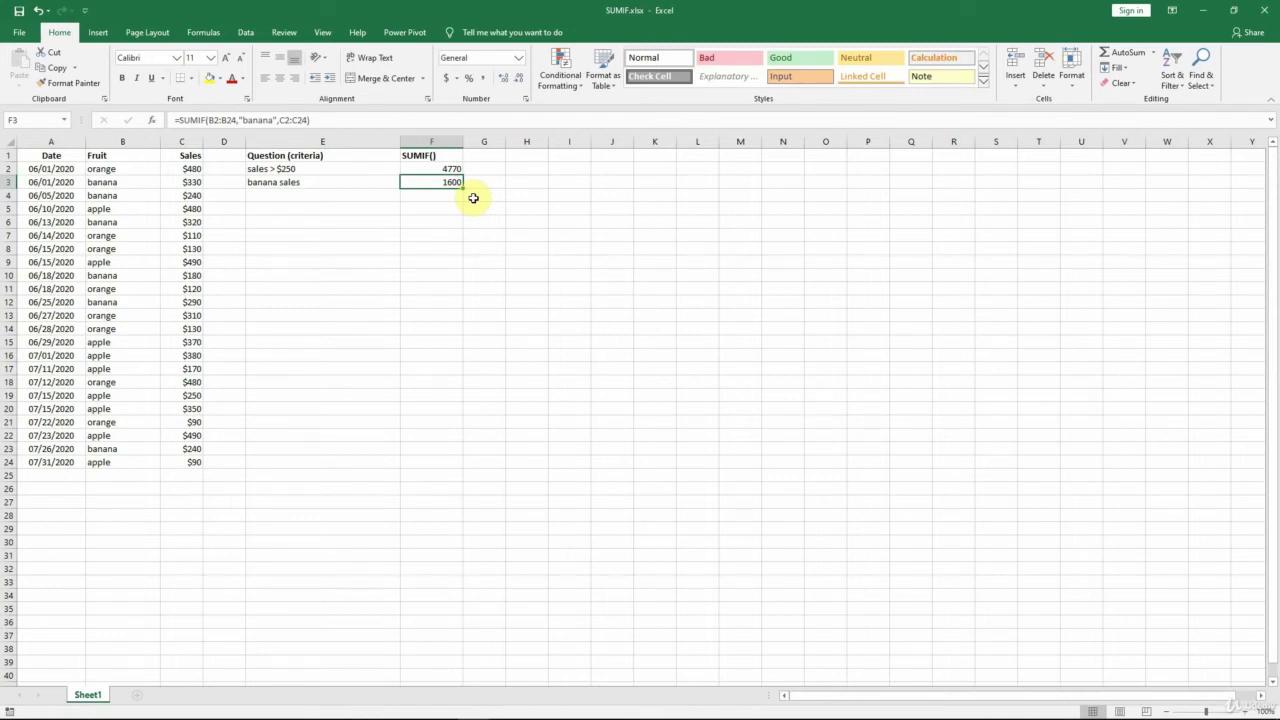
- Change the criteria in the F3 SUMIF formula to the wildcard text "*an*"
{"action": "left_click", "coordinate": [243, 120]}
{"action": "key", "text": "BackSpace"}
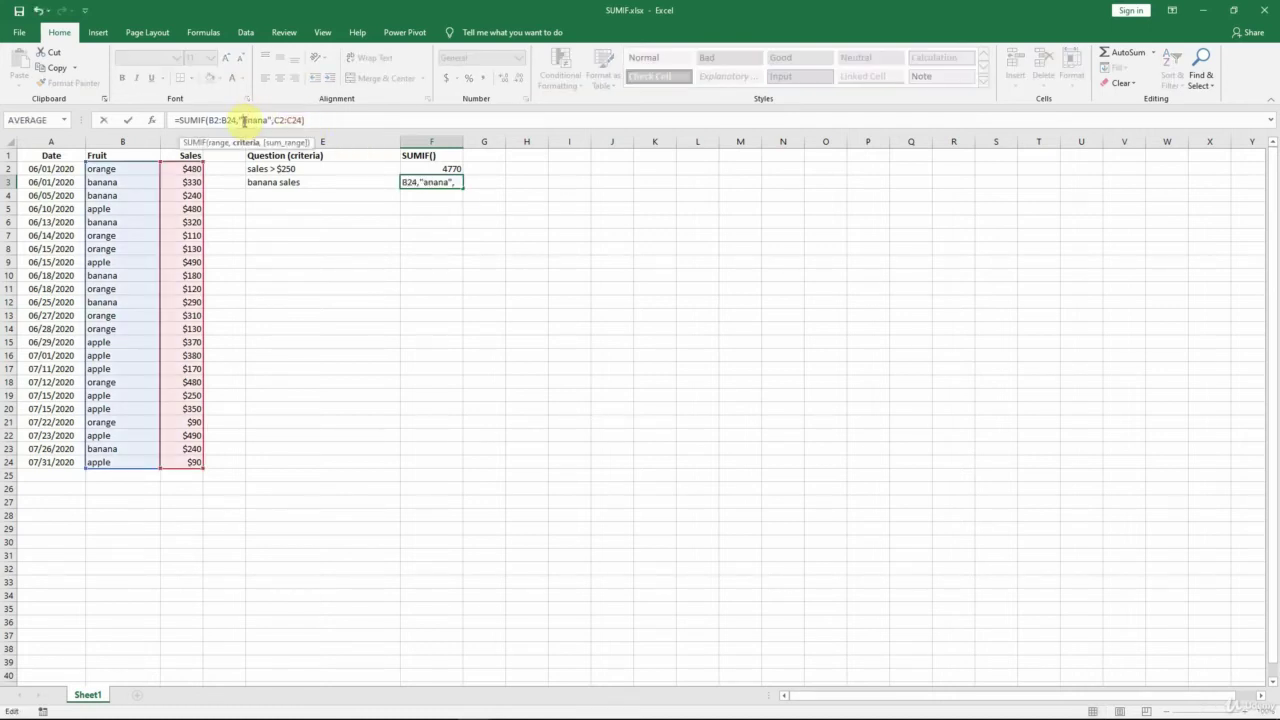
{"action": "type", "text": "\""}
{"action": "key", "text": "BackSpace"}
{"action": "key", "text": "BackSpace"}
{"action": "key", "text": "BackSpace"}
{"action": "type", "text": "*"}
{"action": "key", "text": "ctrl+Return"}
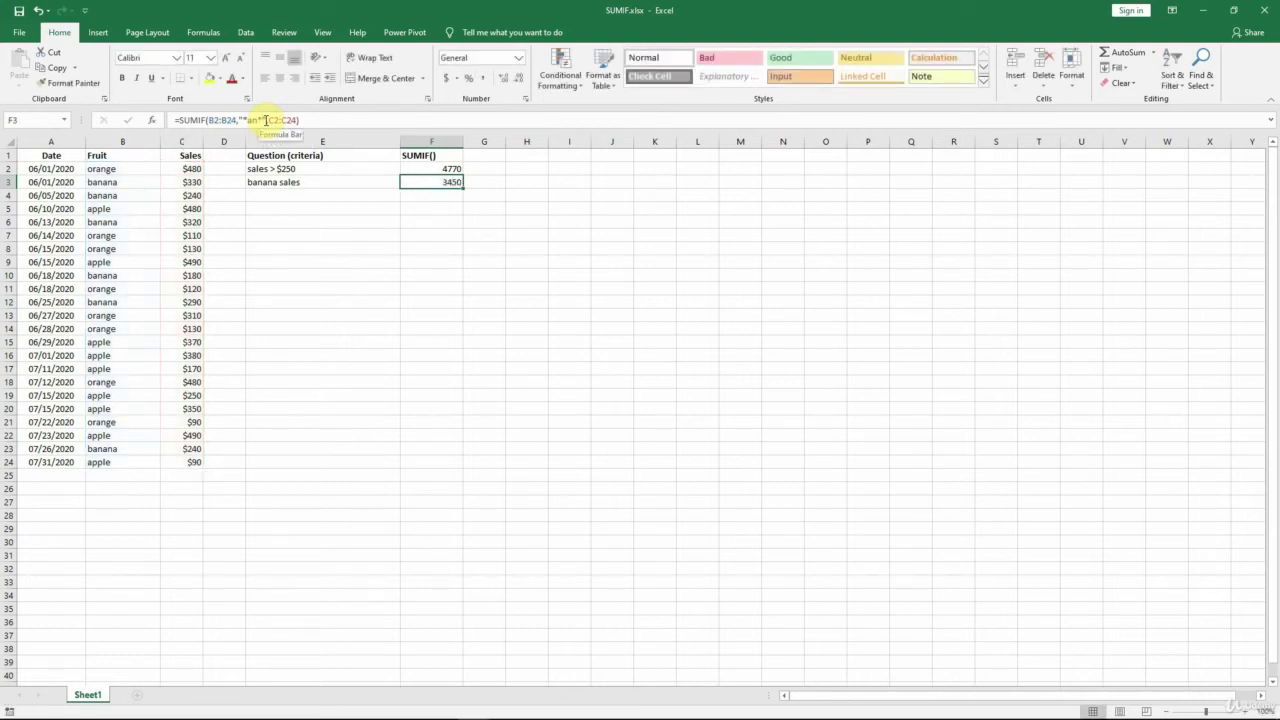
- Set the criteria in the F3 SUMIF formula to "ban?na", using the single-character wildcard
{"action": "left_click", "coordinate": [265, 120]}
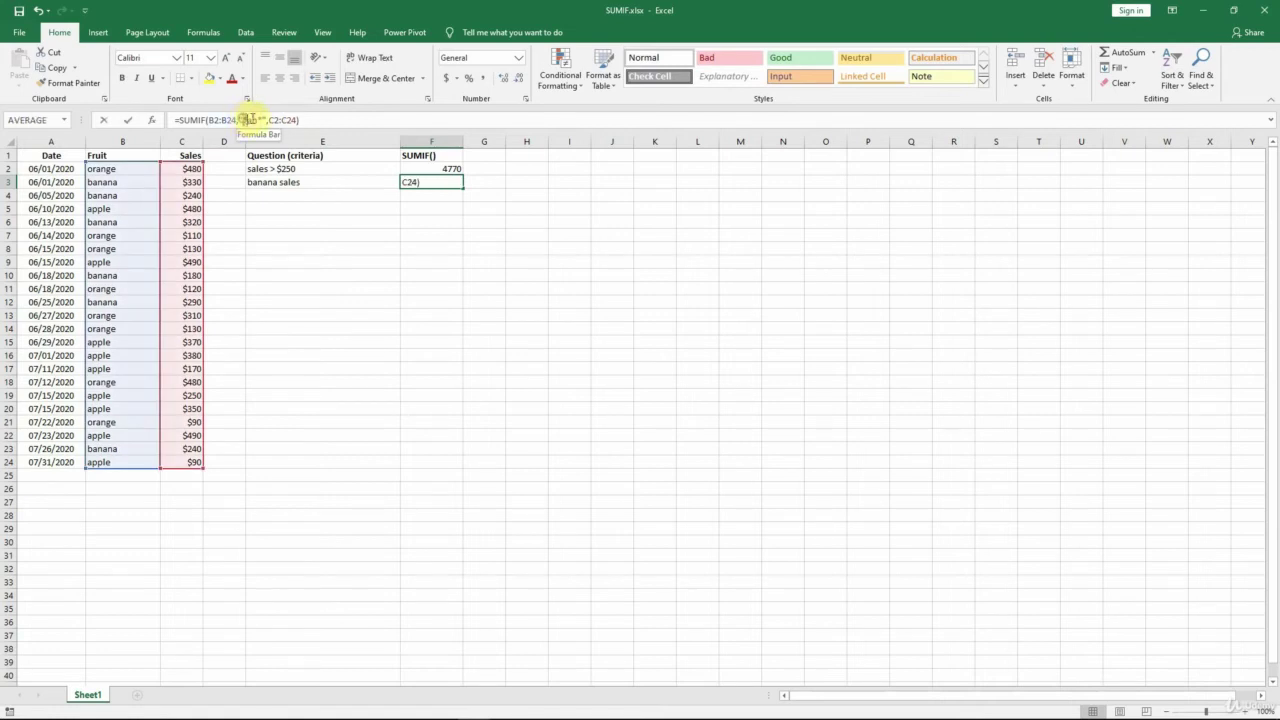
{"action": "type", "text": "ban?"}
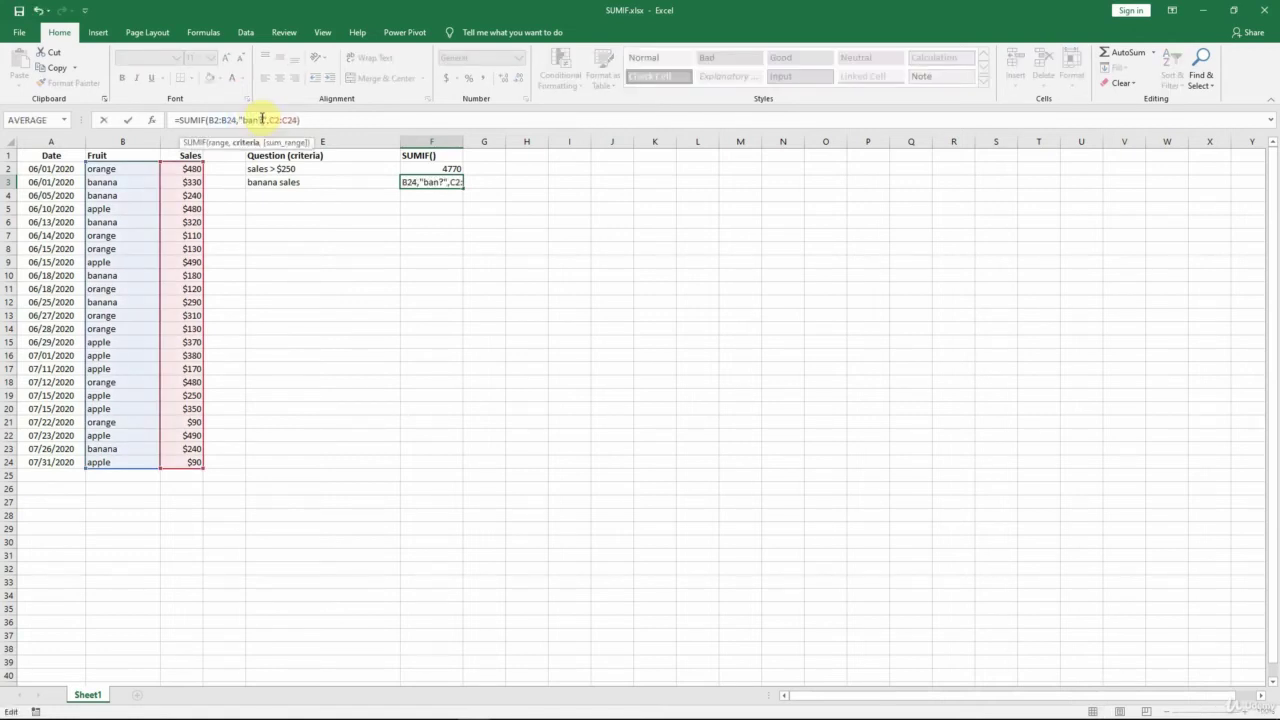
{"action": "type", "text": "na"}
{"action": "key", "text": "ctrl+Return"}
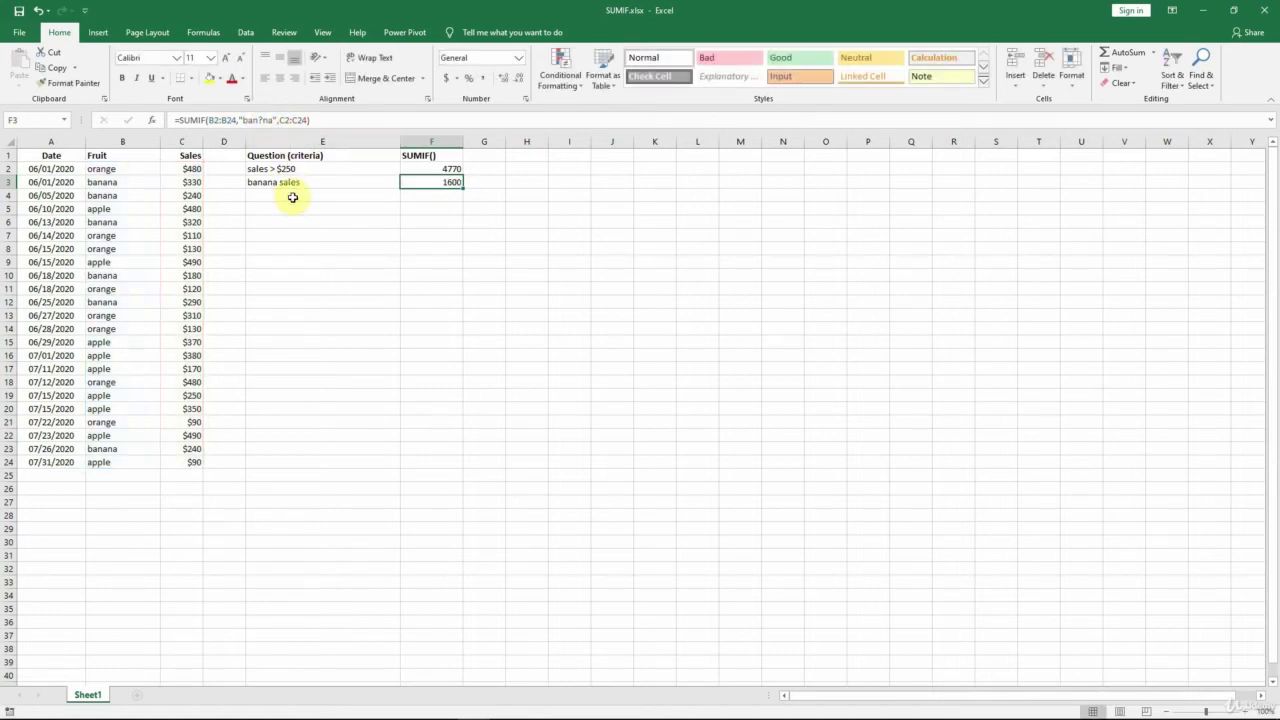
- Enter the criteria text "sales in July" in cell E4
{"action": "left_click", "coordinate": [292, 197]}
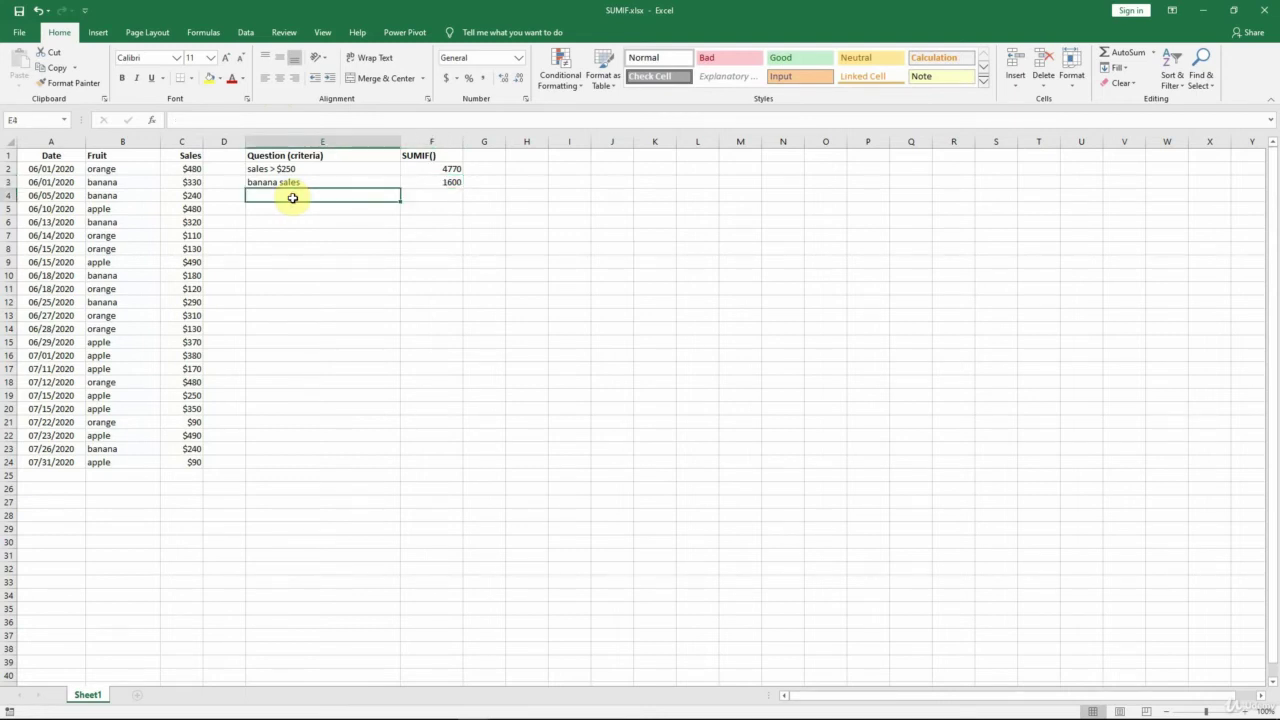
{"action": "type", "text": "sales"}
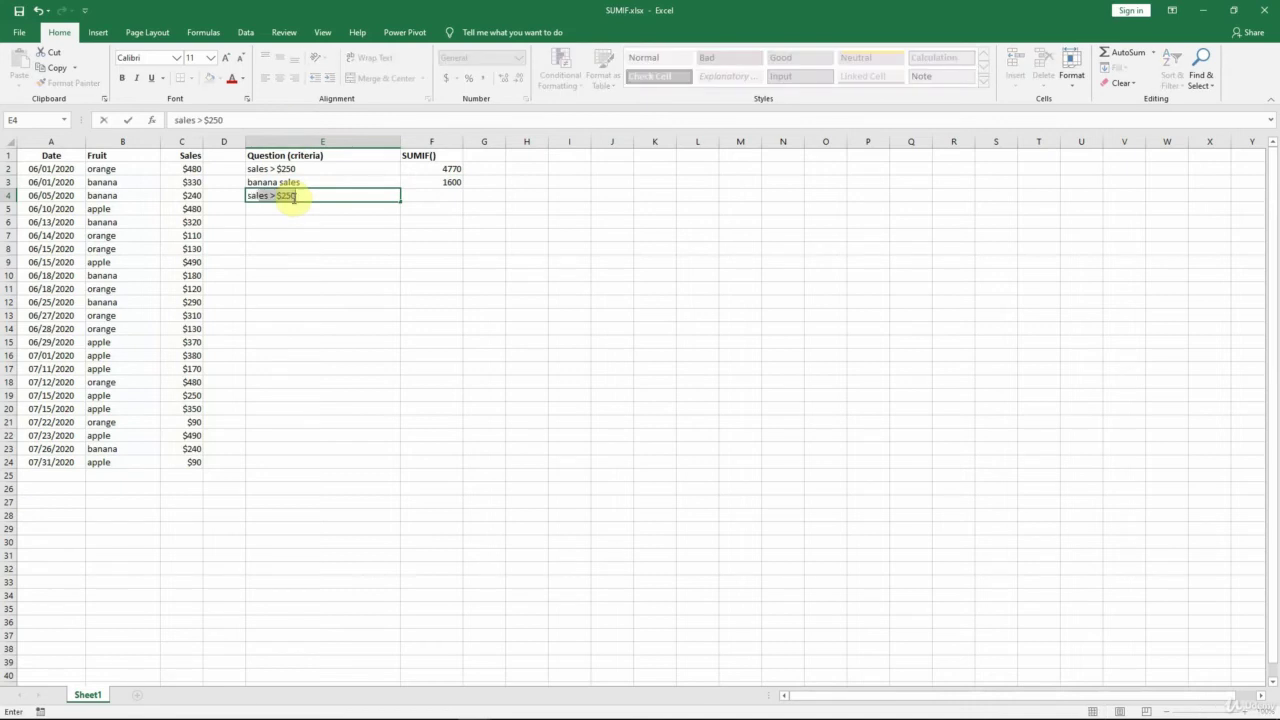
{"action": "type", "text": " in July"}
{"action": "key", "text": "Tab"}
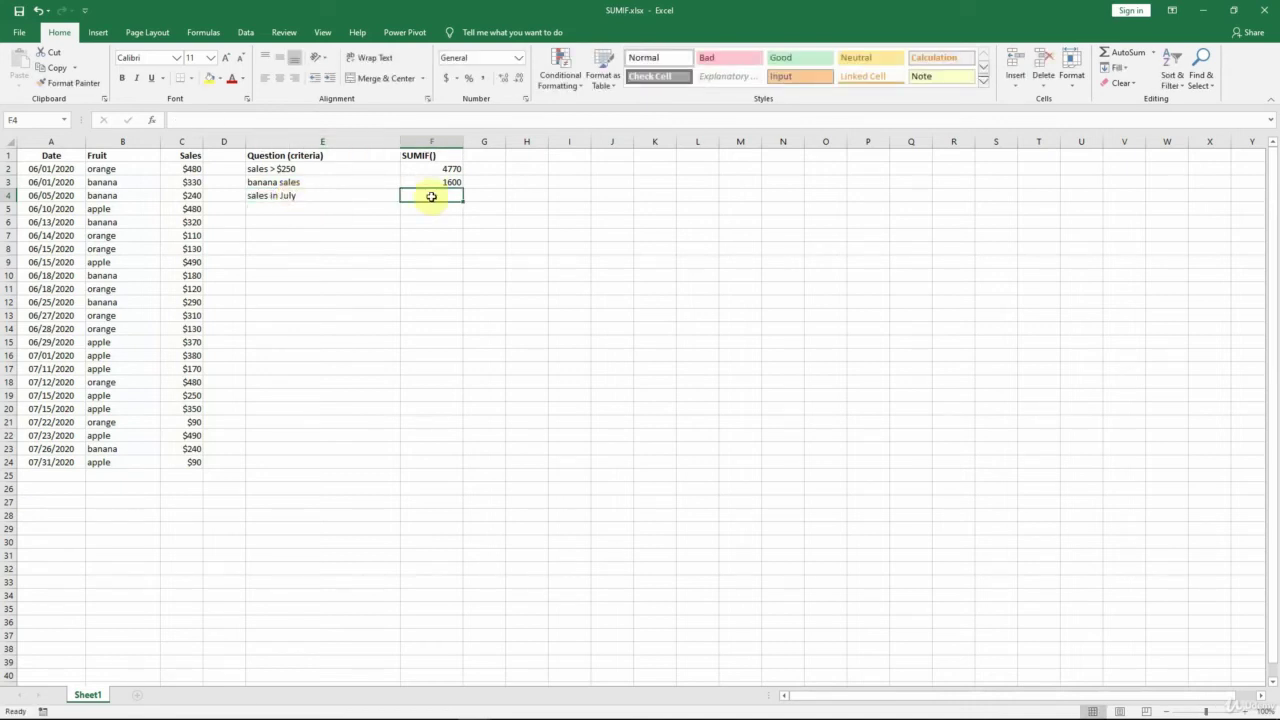
- Enter the formula =SUMIF(A2:A24,">="&DATE(2020,7,1),C2:C24) in cell F4
{"action": "type", "text": "=sumi"}
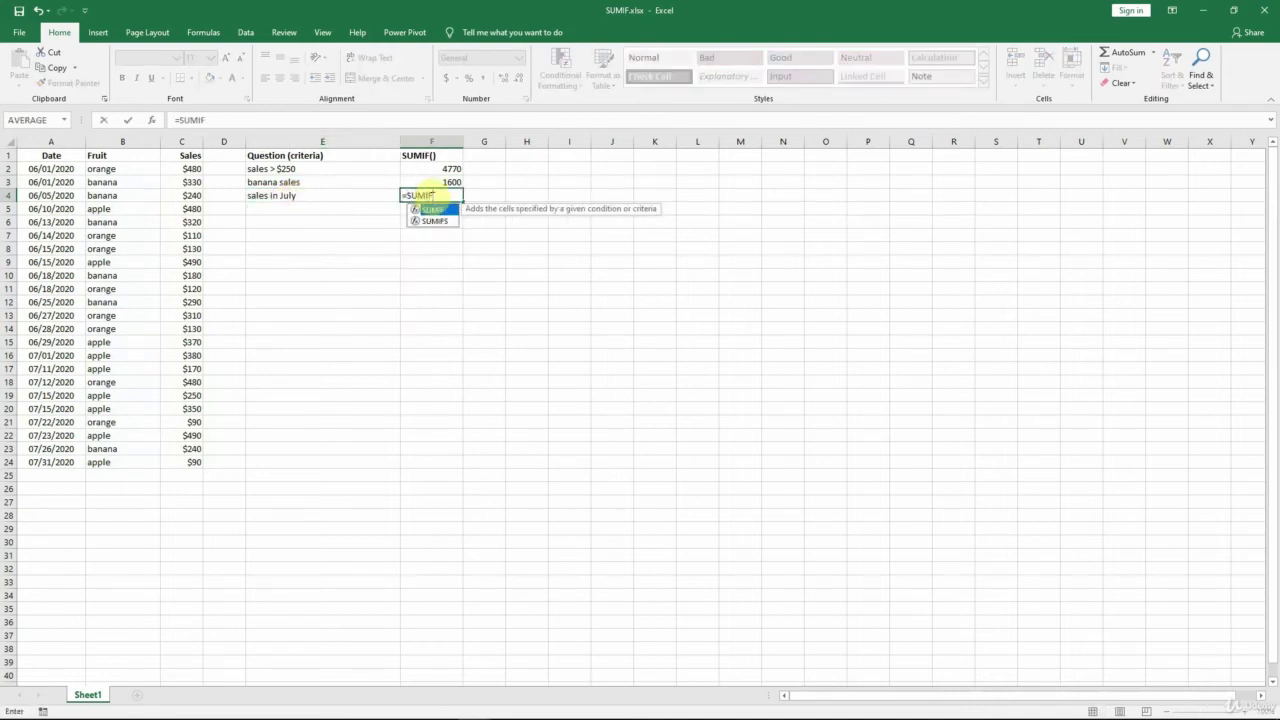
{"action": "key", "text": "Tab"}
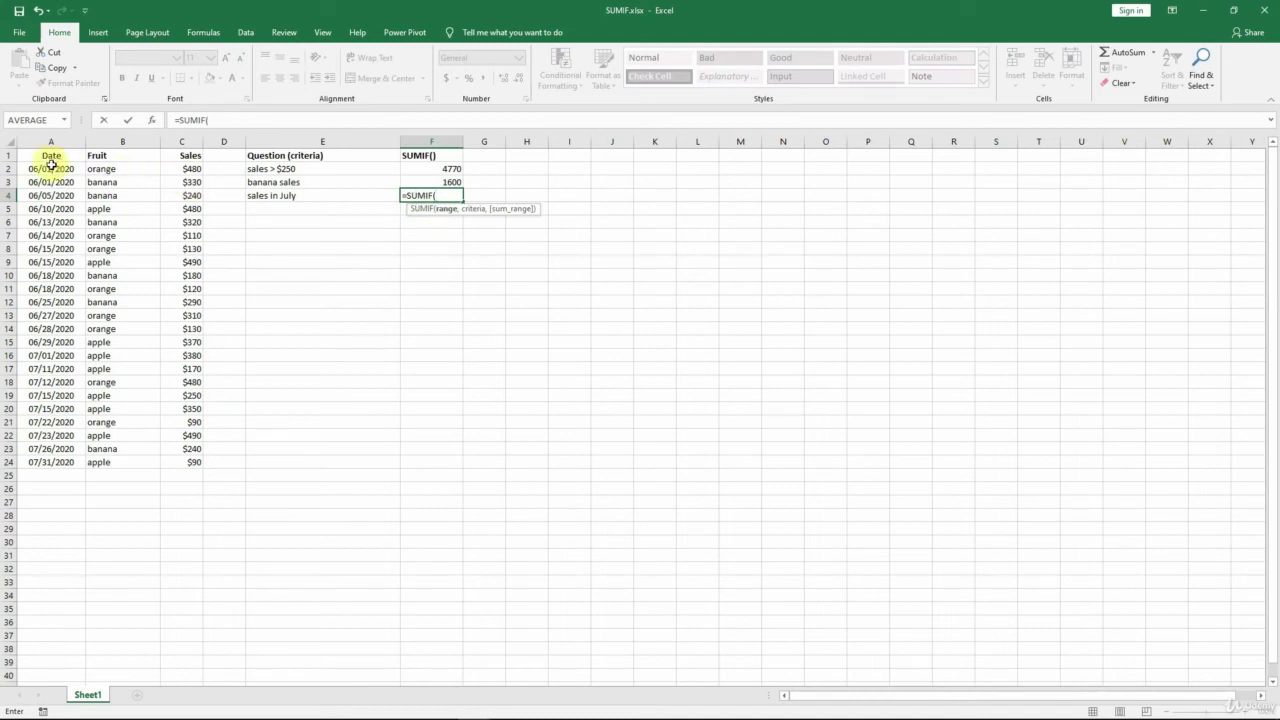
{"action": "left_click_drag", "start_coordinate": [50, 168], "coordinate": [67, 466]}
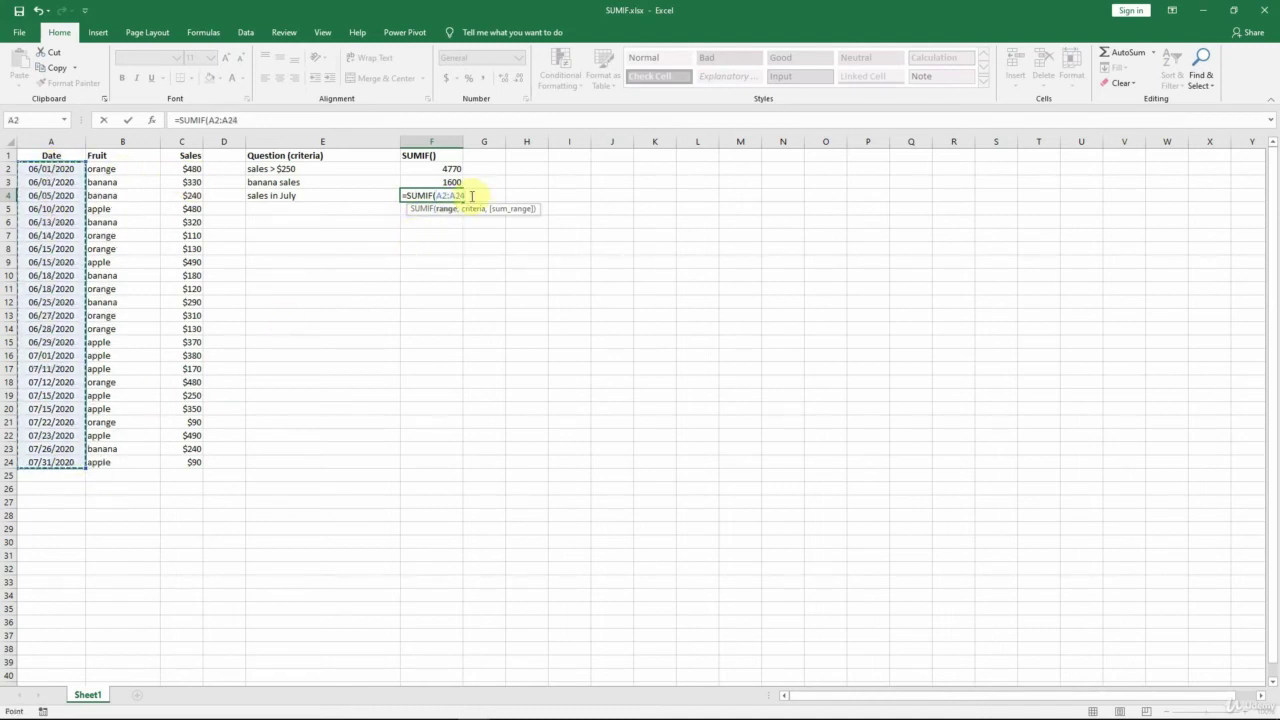
{"action": "type", "text": ","}
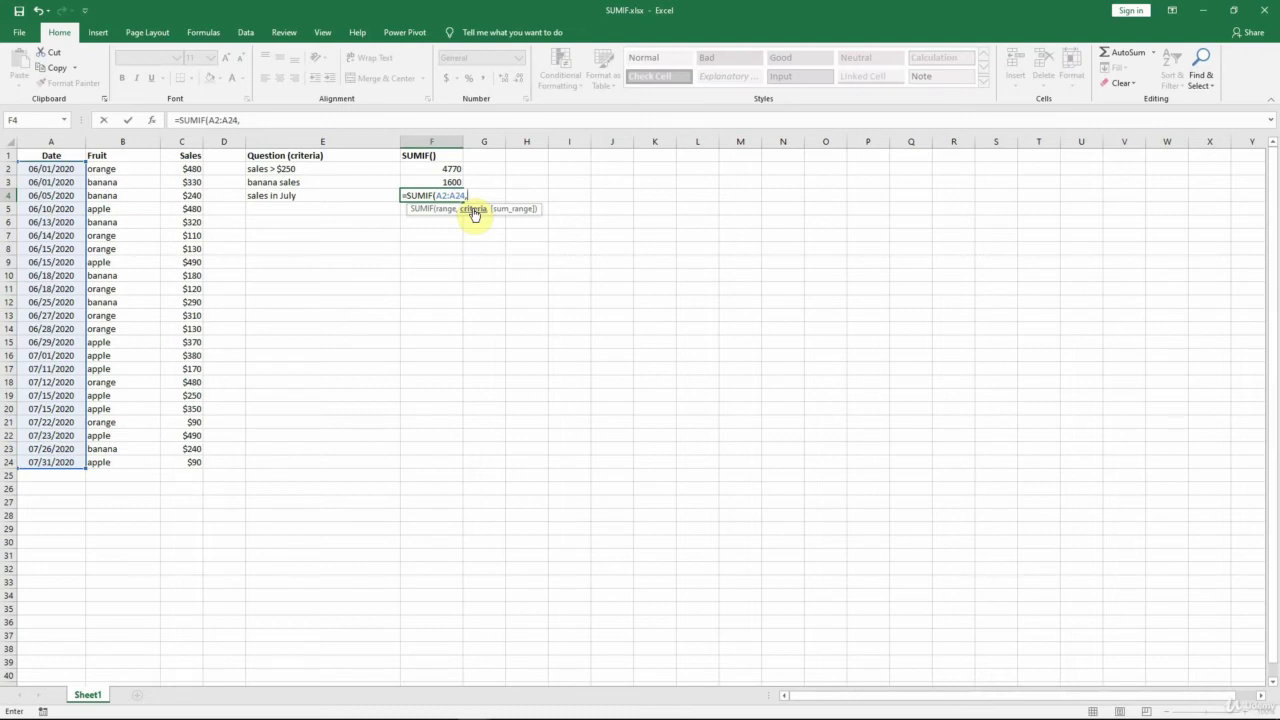
{"action": "type", "text": "\">=\"&DA"}
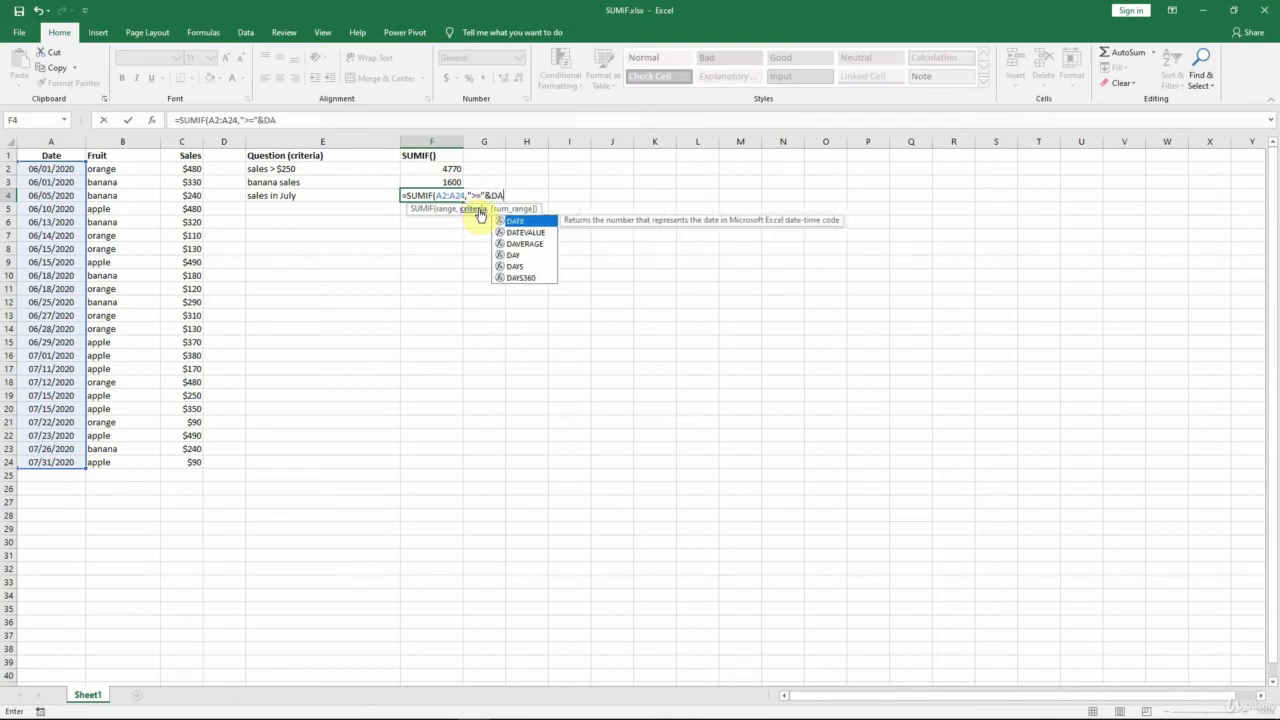
{"action": "type", "text": "TE(20"}
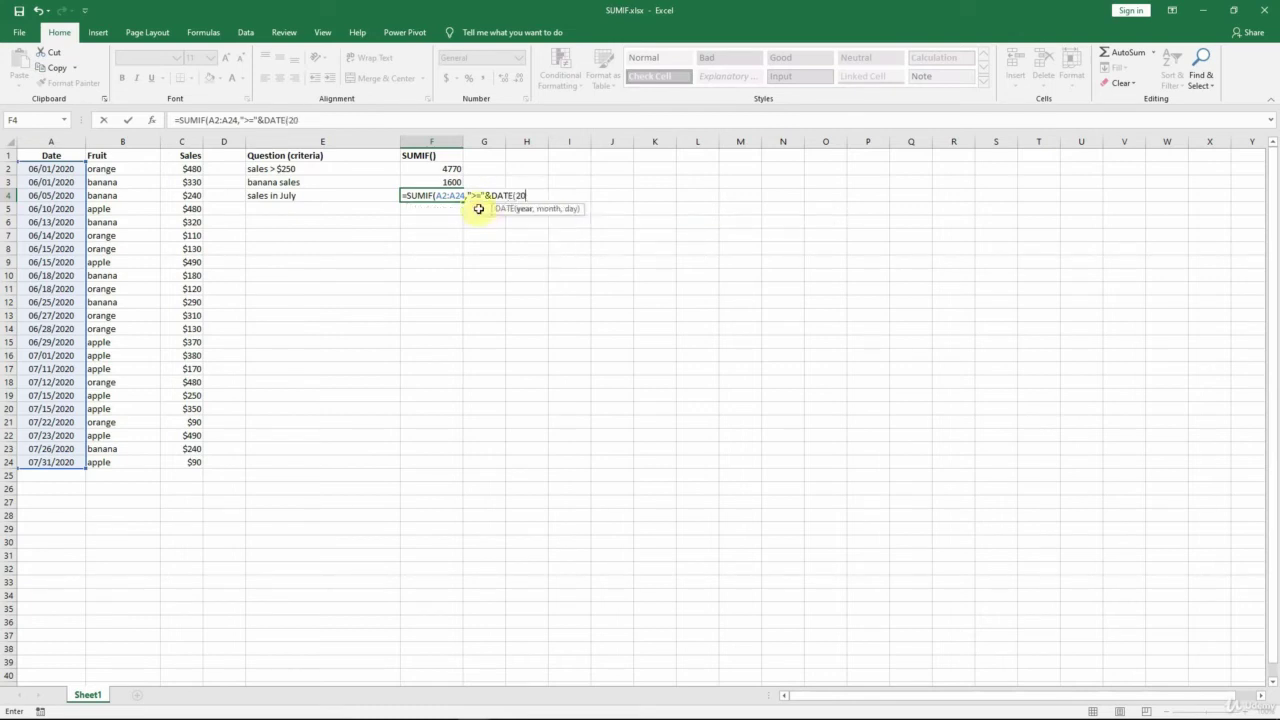
{"action": "type", "text": "20,7,1)"}
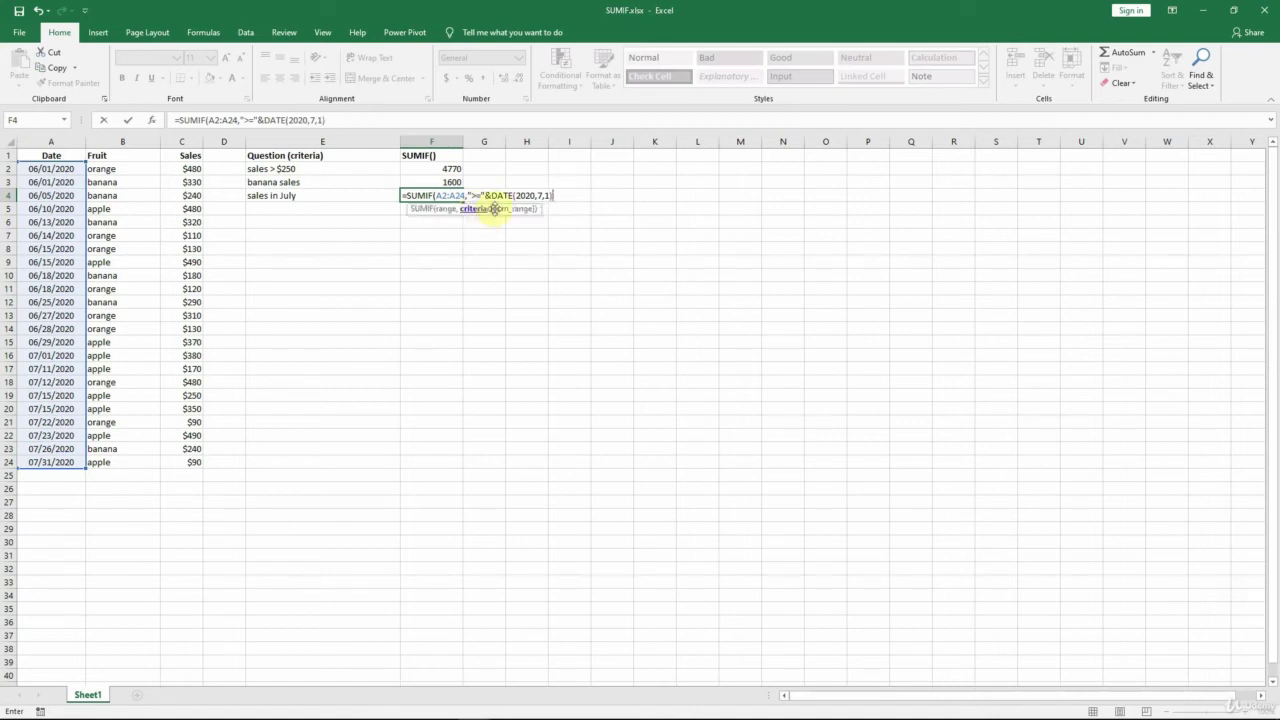
{"action": "type", "text": ","}
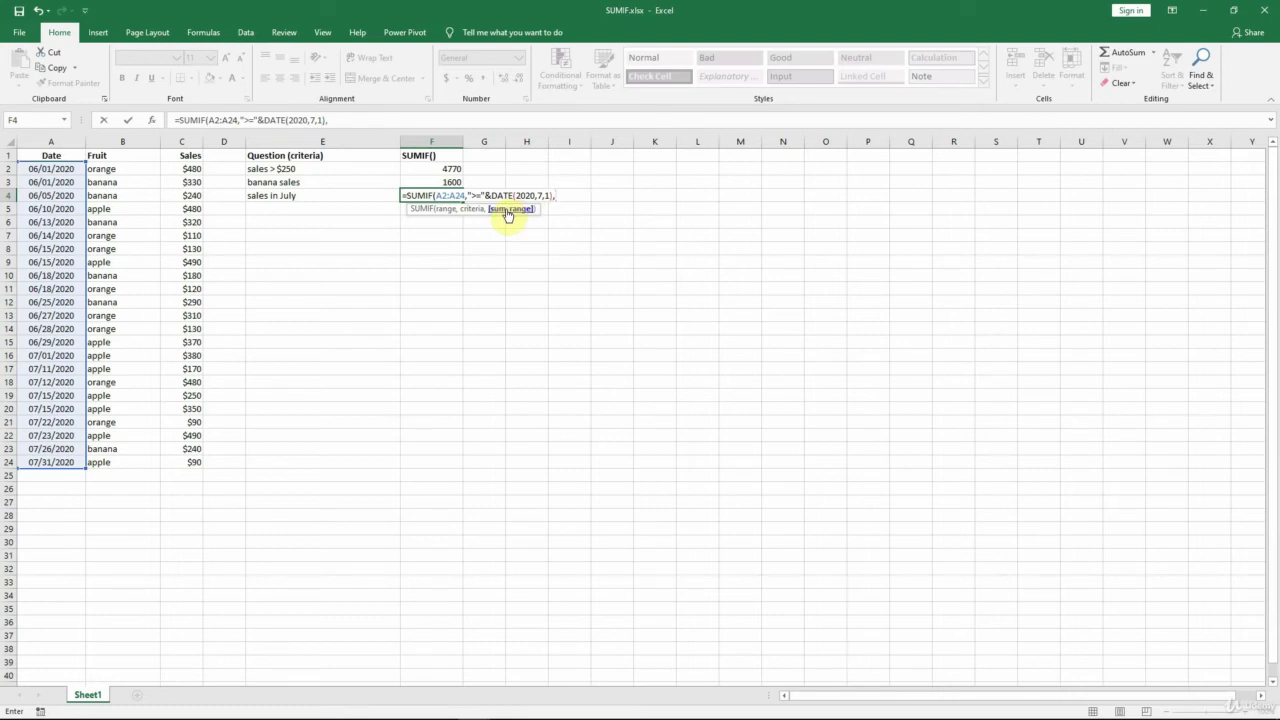
{"action": "left_click_drag", "start_coordinate": [191, 168], "coordinate": [200, 464]}
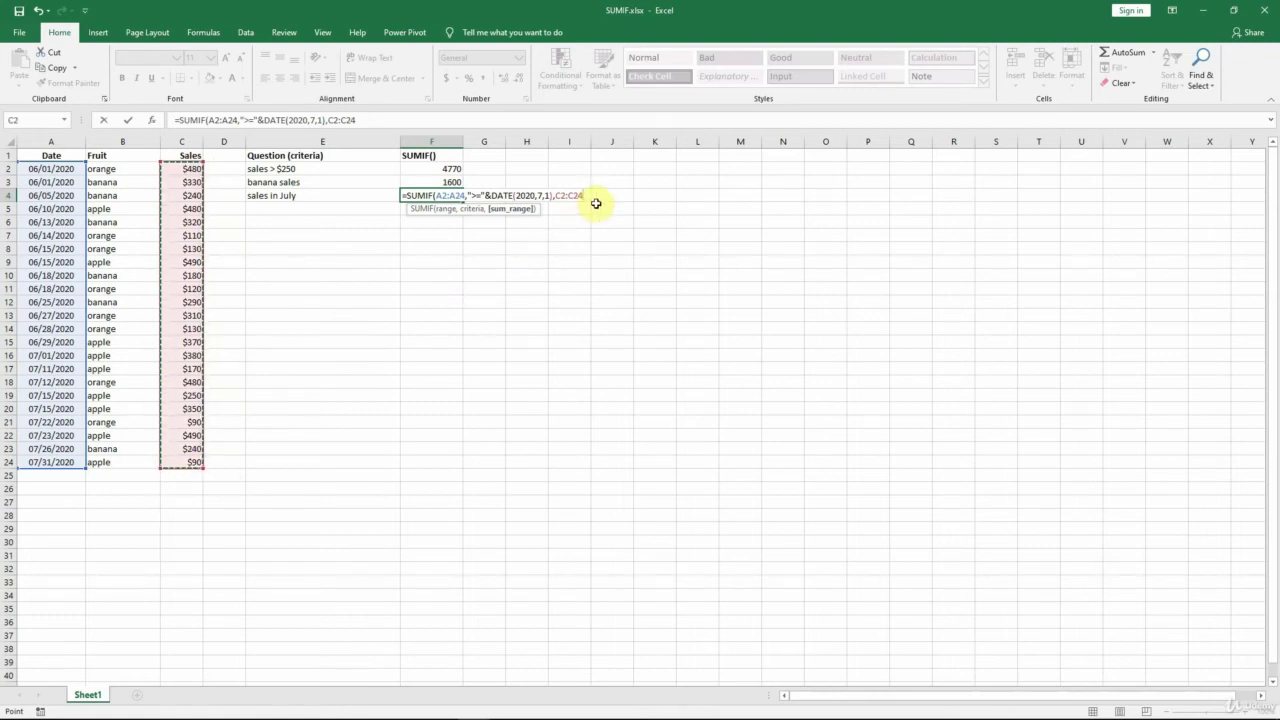
{"action": "type", "text": ")"}
{"action": "key", "text": "ctrl+Return"}
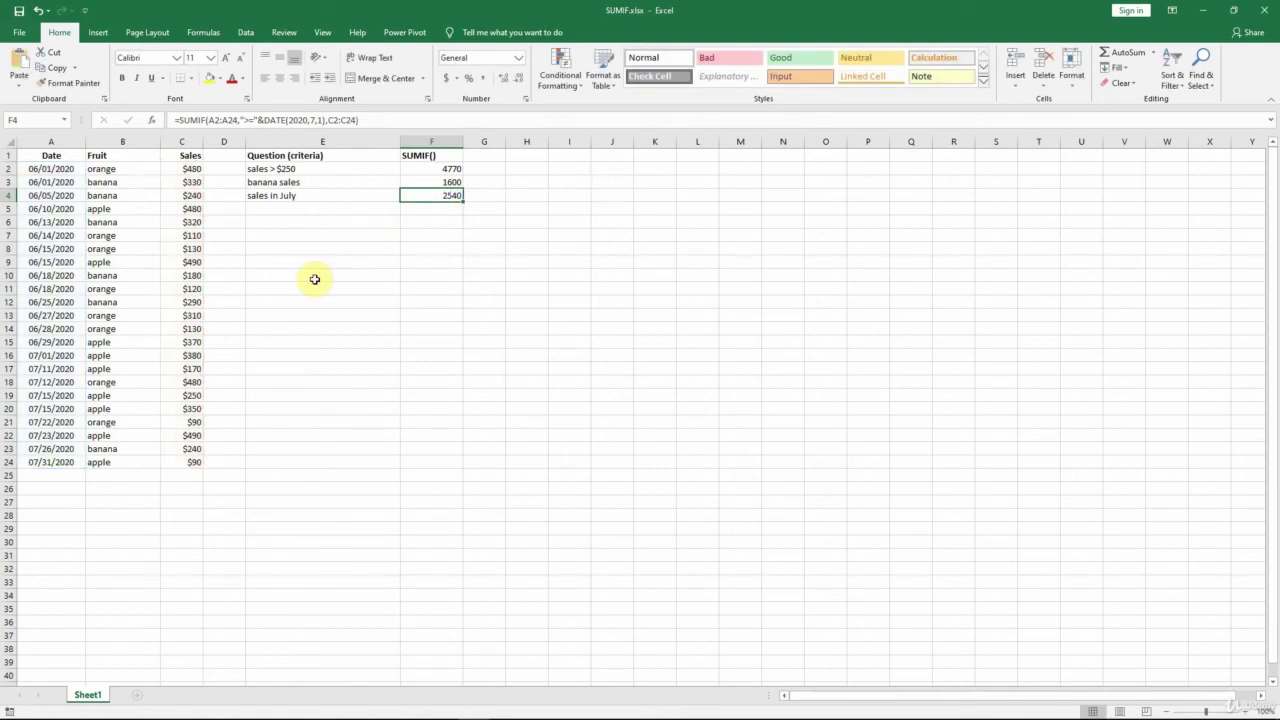
- Select the July sales amounts in C16:C24 and compare their sum with the result in F4
{"action": "left_click_drag", "start_coordinate": [194, 355], "coordinate": [184, 462]}
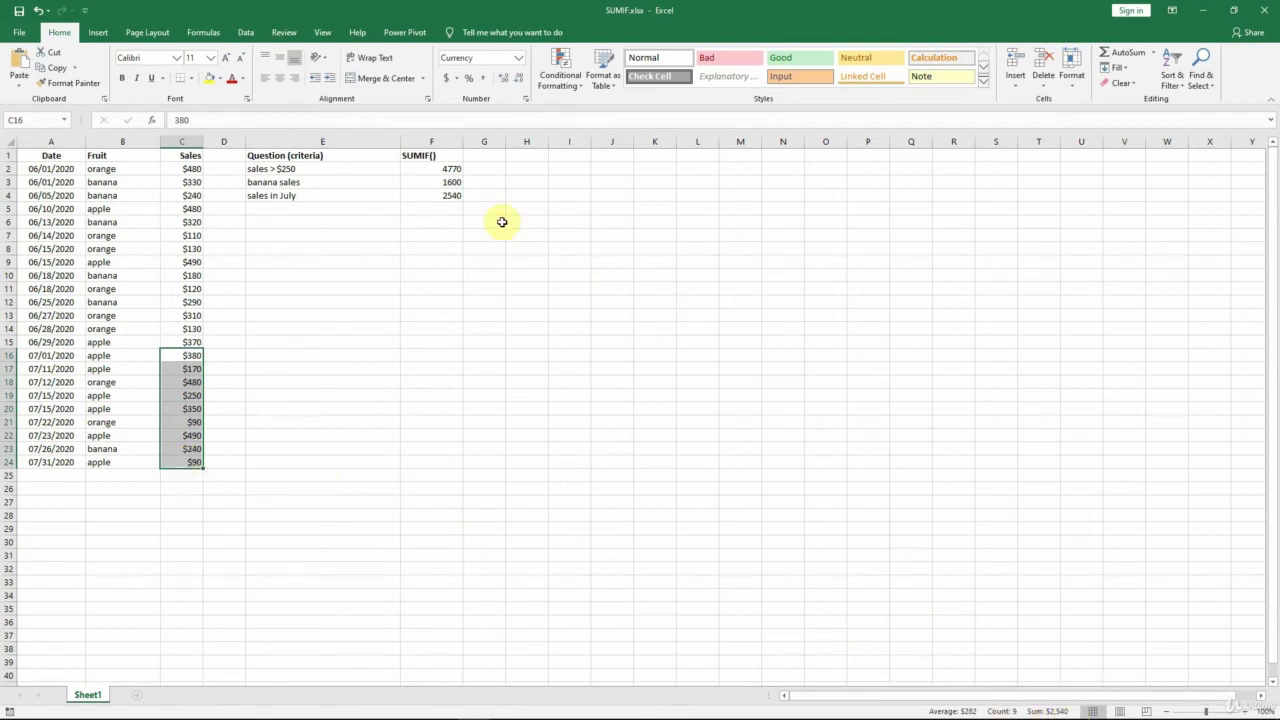
{"action": "left_click", "coordinate": [451, 195]}
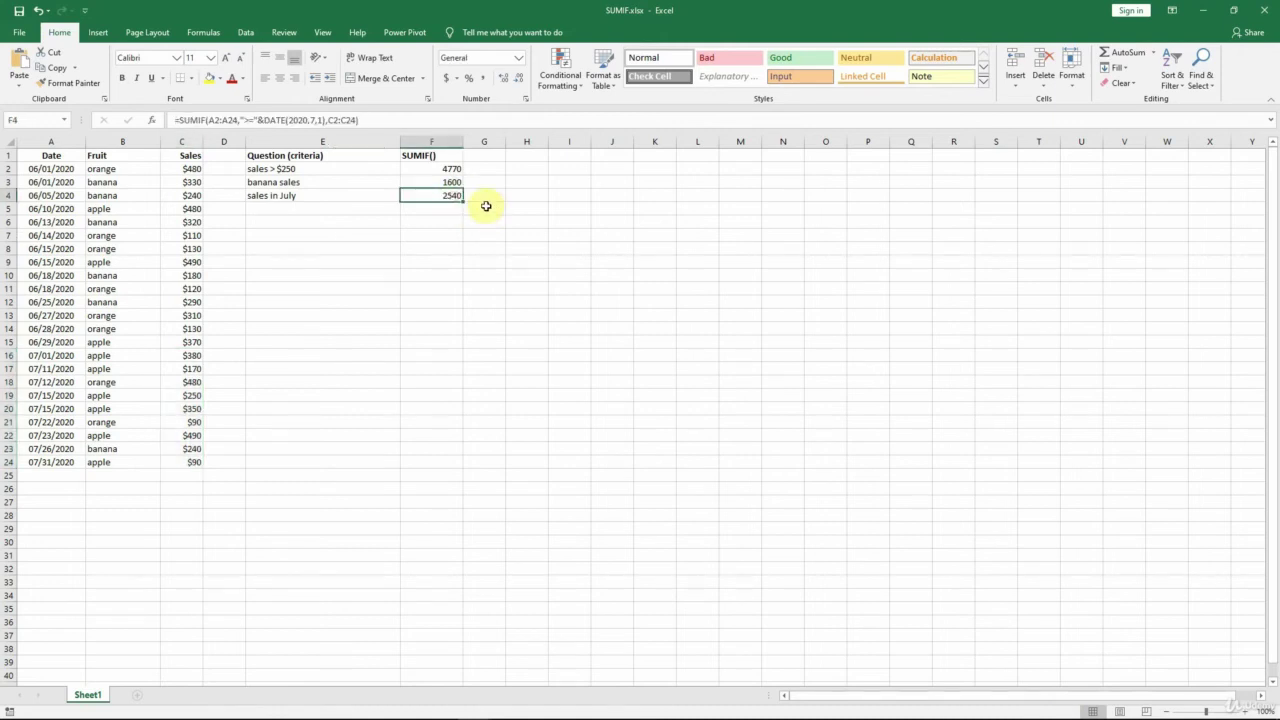
- Enter the heading "SUMIFS()" in cell F6 and make it bold
{"action": "left_click", "coordinate": [433, 221]}
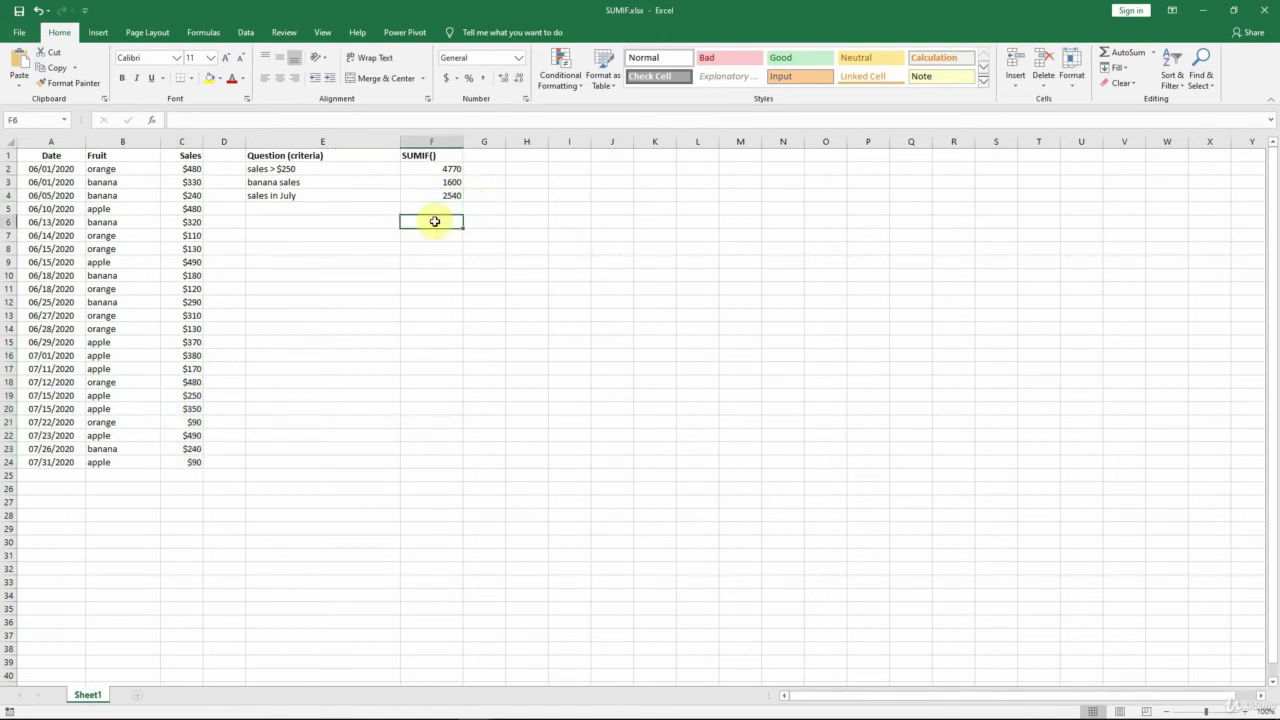
{"action": "type", "text": "SUMIFS("}
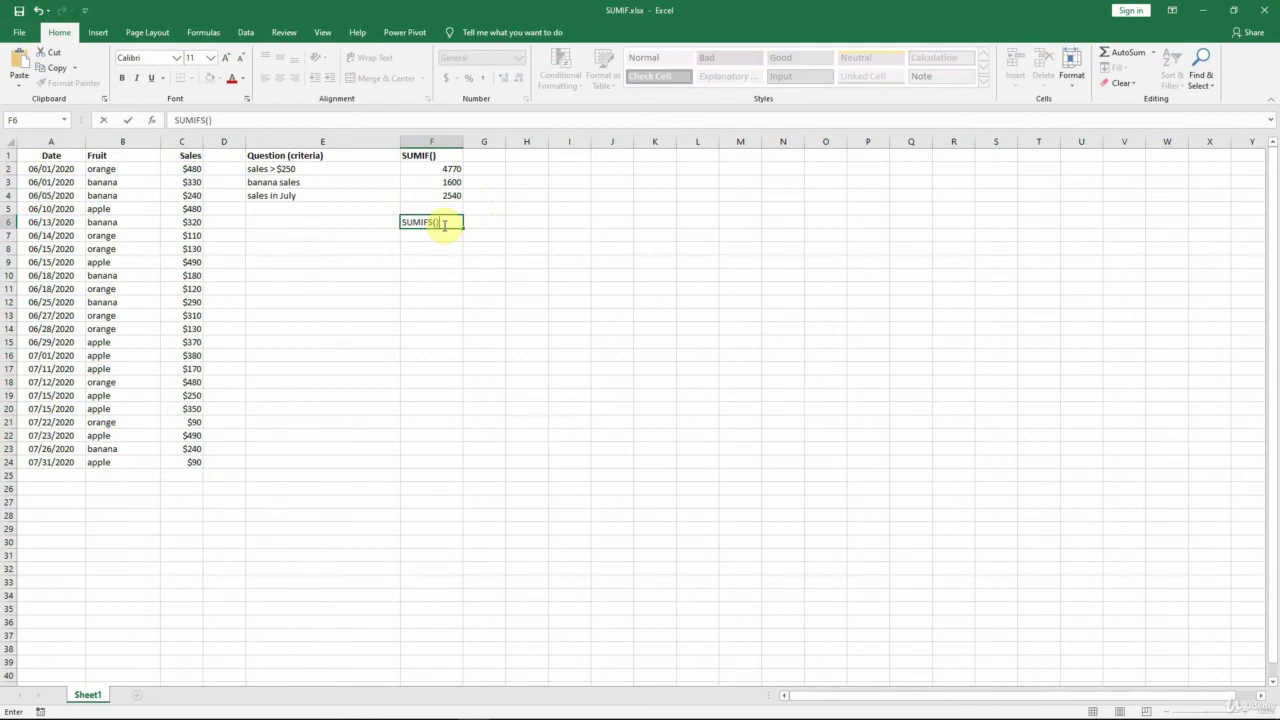
{"action": "key", "text": "ctrl+Return"}
{"action": "key", "text": "ctrl+b"}
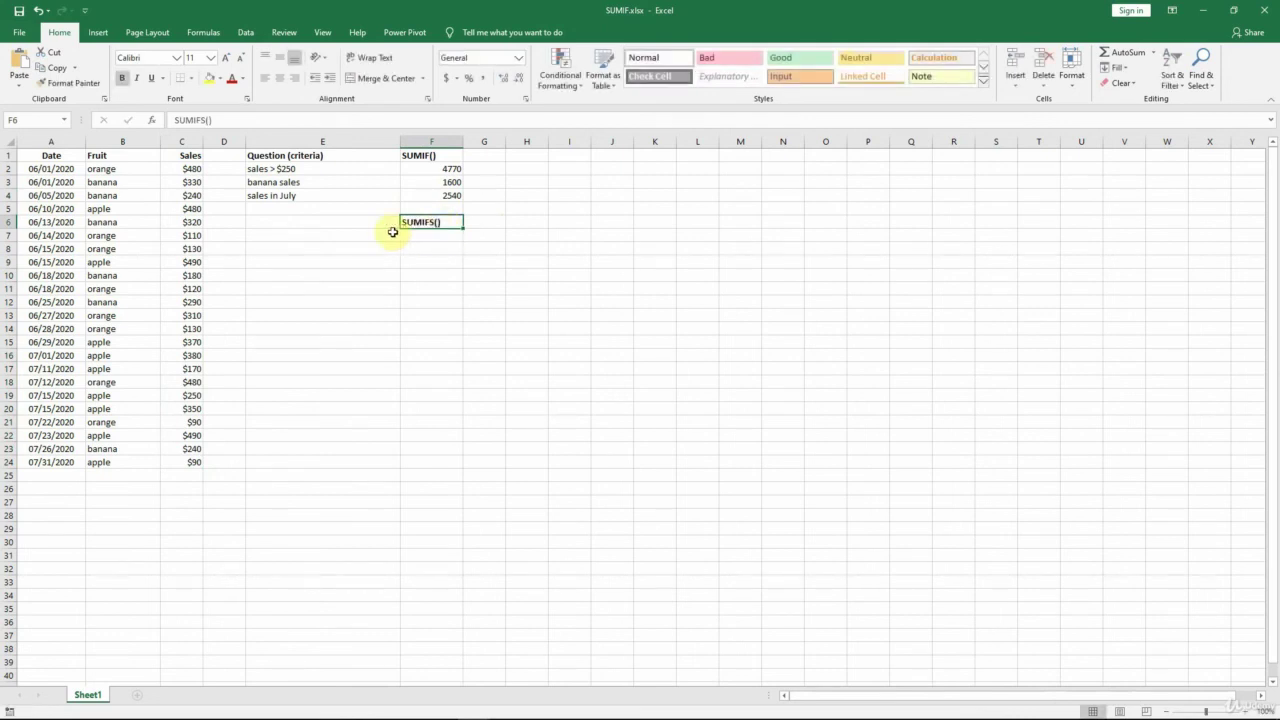
- Enter the criteria text "banana sales in June" in cell E7
{"action": "left_click", "coordinate": [328, 235]}
{"action": "type", "text": "banan"}
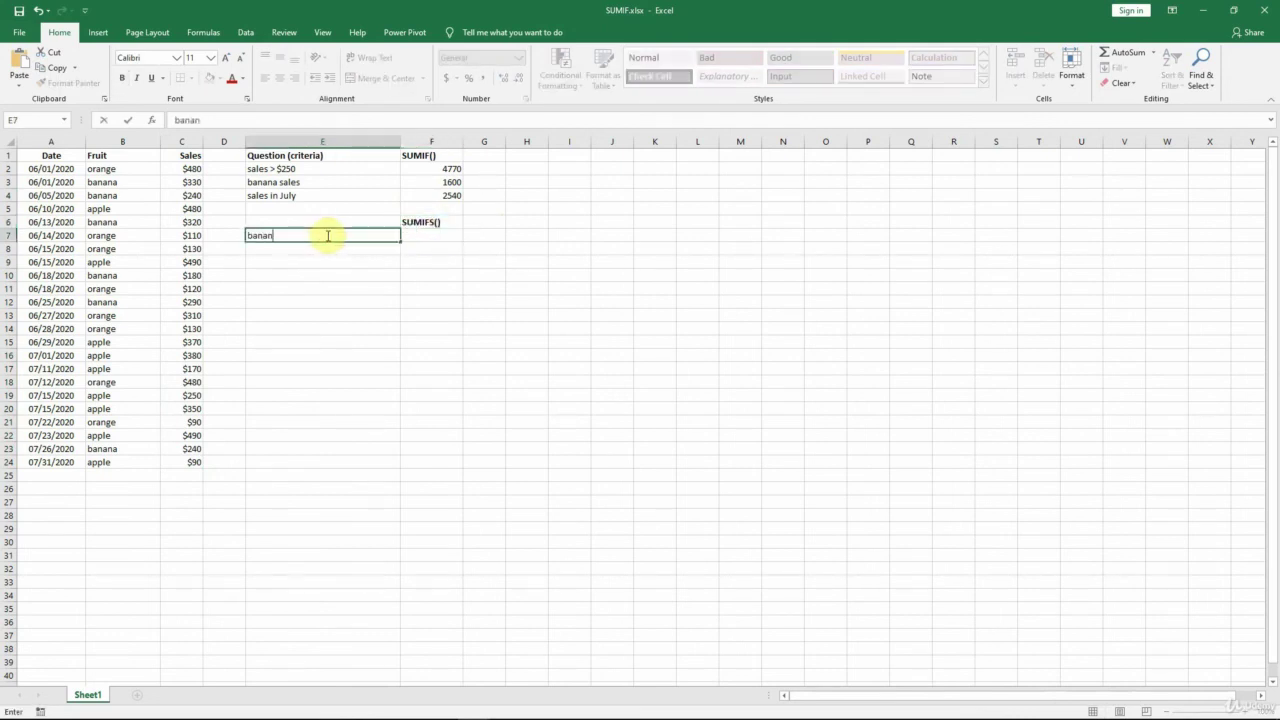
{"action": "type", "text": "a sales in"}
{"action": "type", "text": " July"}
{"action": "key", "text": "Tab"}
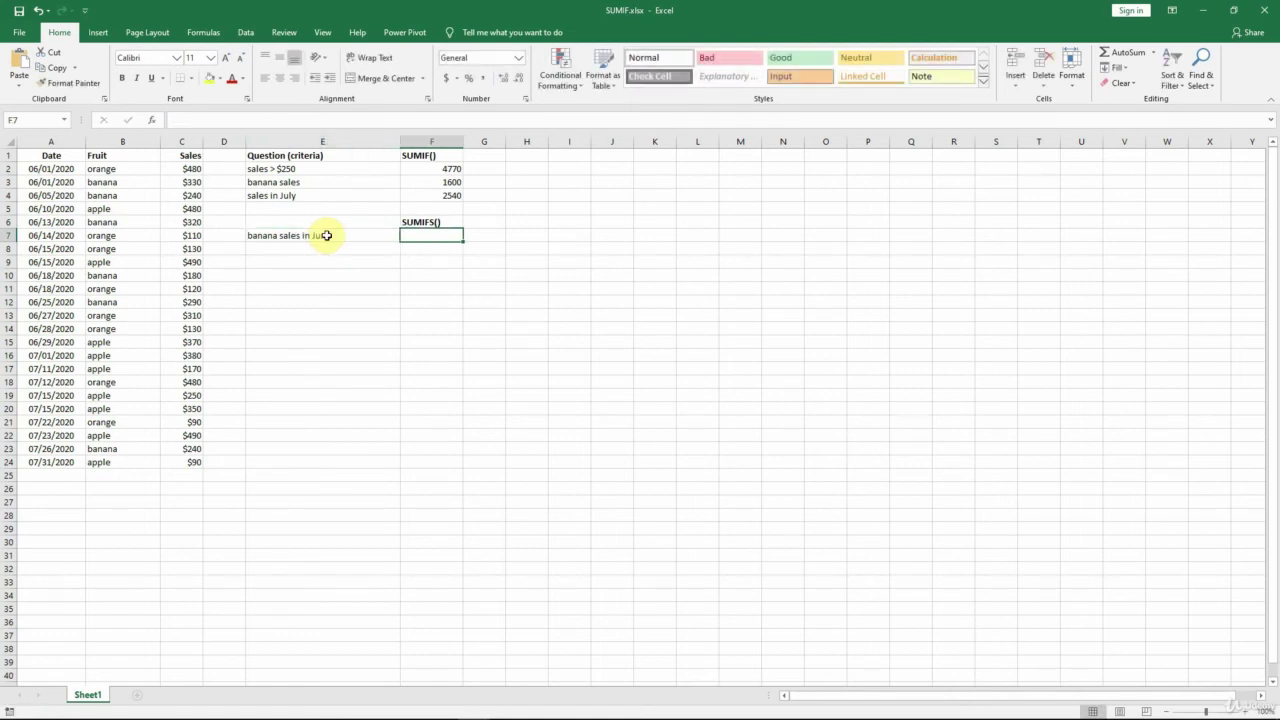
- Begin a SUMIFS formula in F7 with sum range C2:C24, criteria range B2:B24 and the criterion "banana"
{"action": "type", "text": "=S"}
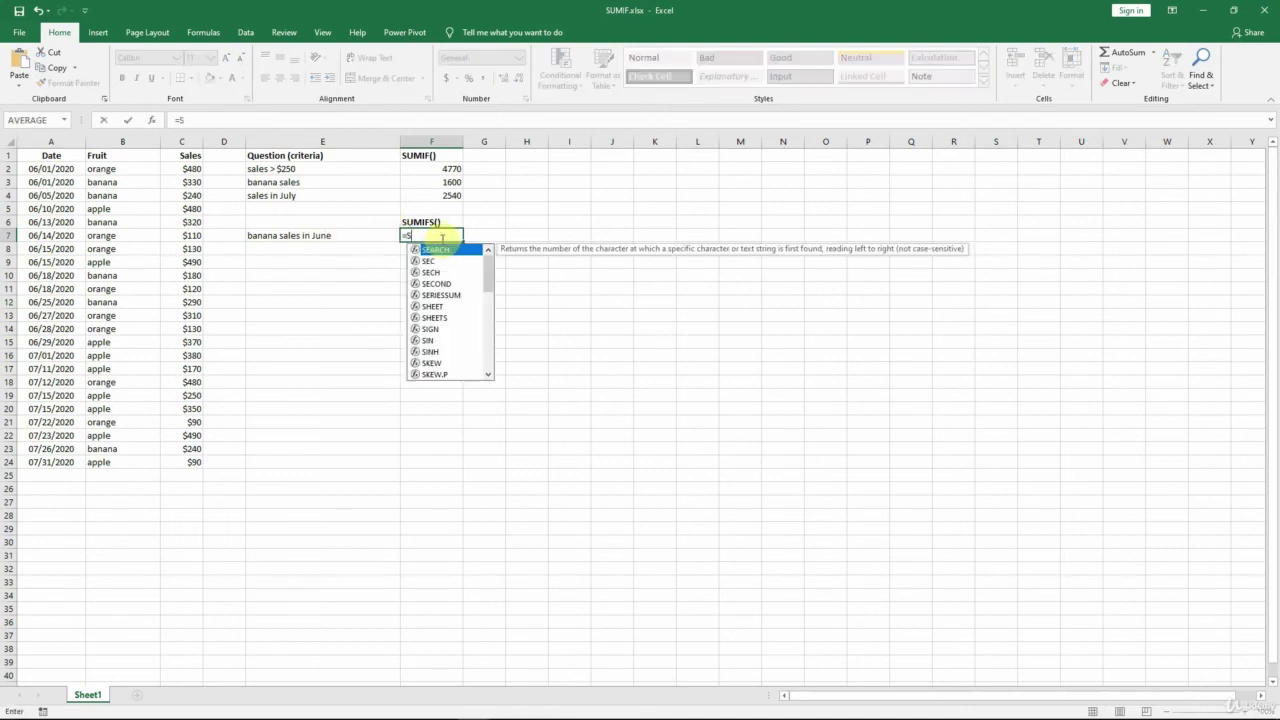
{"action": "type", "text": "UMIFS("}
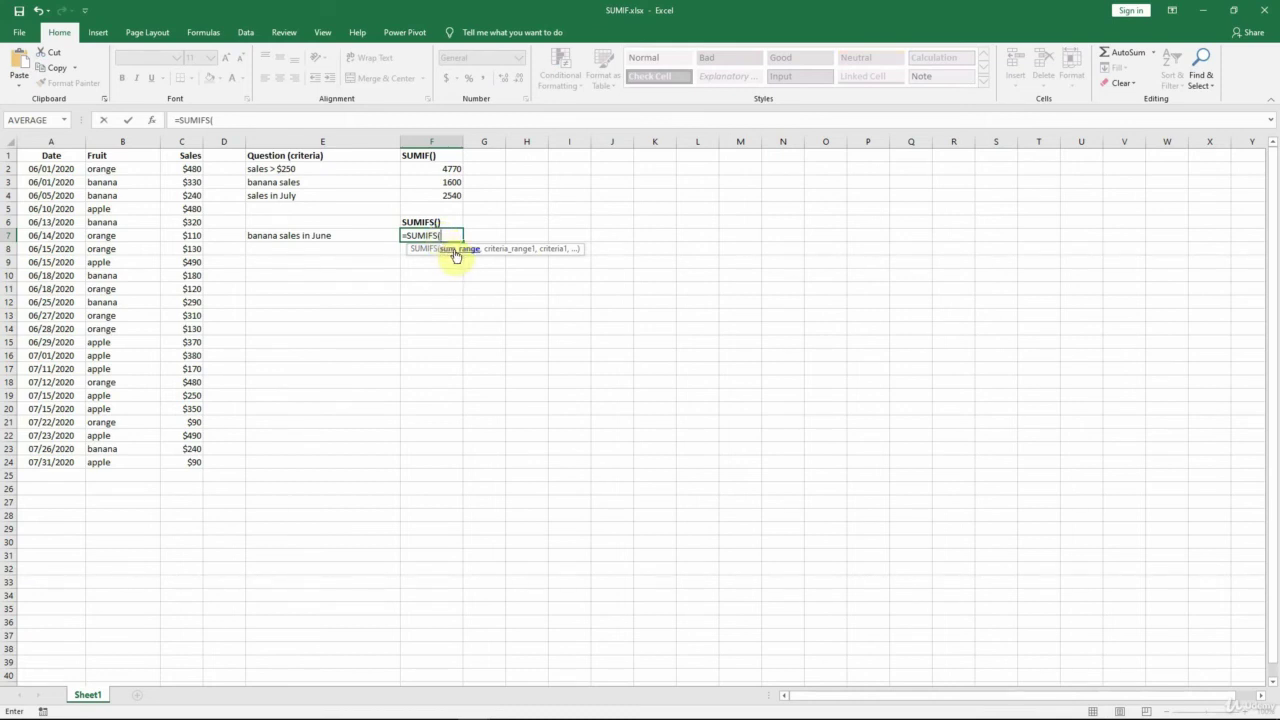
{"action": "left_click_drag", "start_coordinate": [191, 169], "coordinate": [186, 463]}
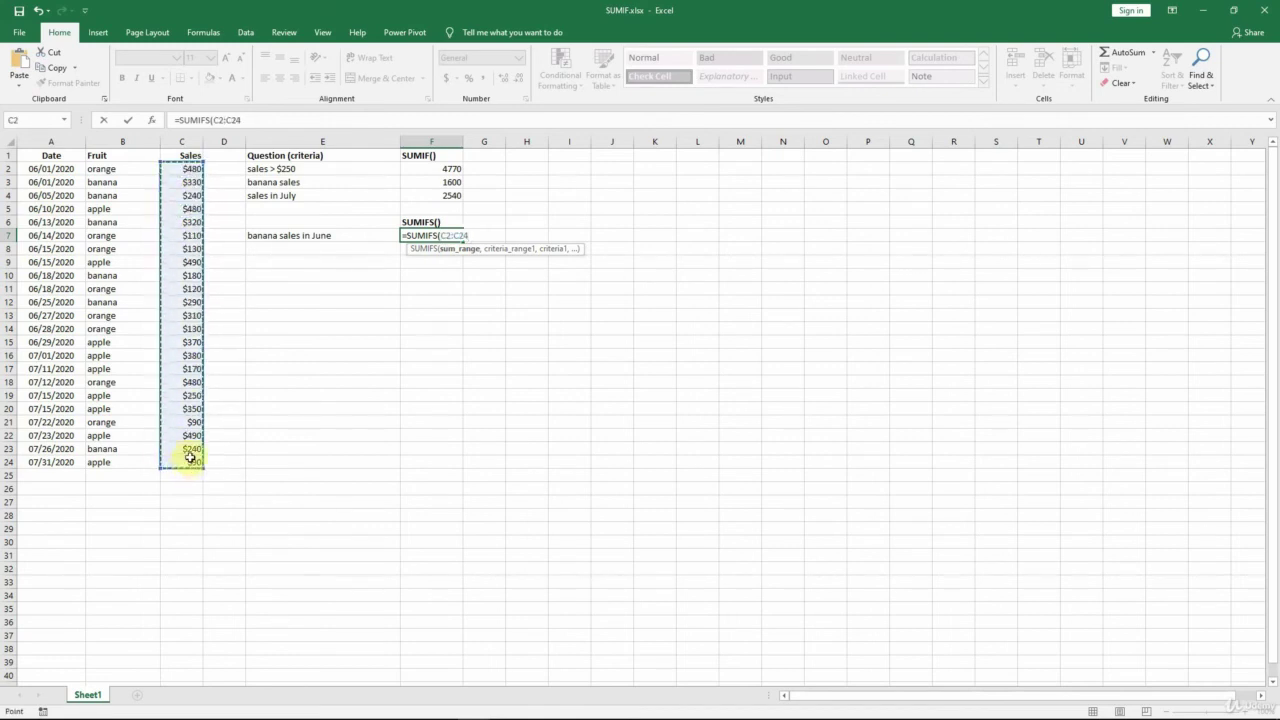
{"action": "type", "text": ","}
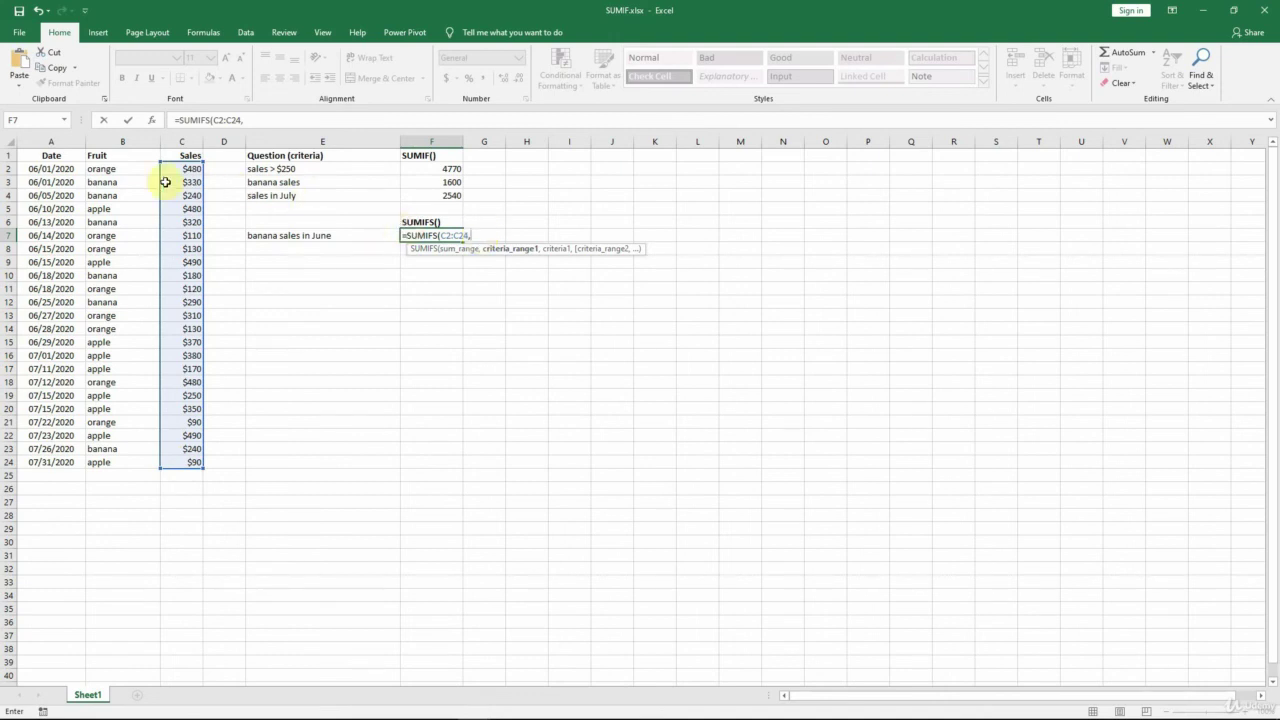
{"action": "left_click_drag", "start_coordinate": [120, 174], "coordinate": [97, 463]}
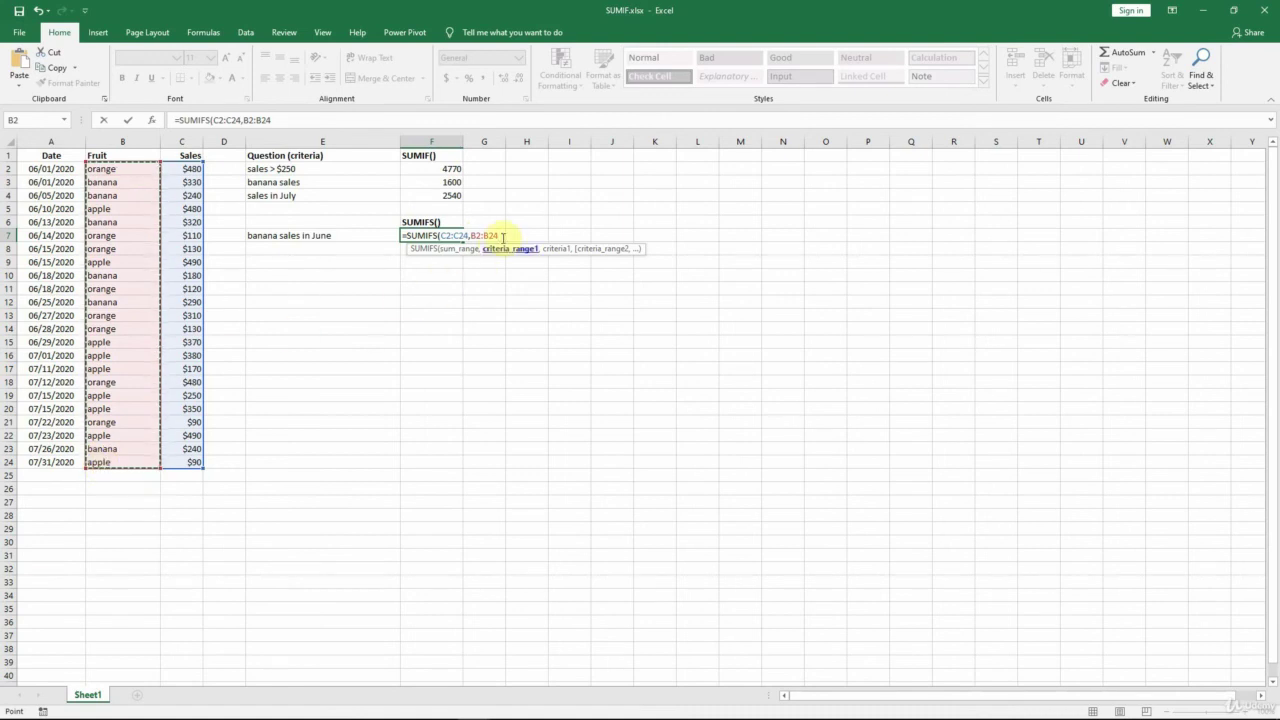
{"action": "type", "text": ","}
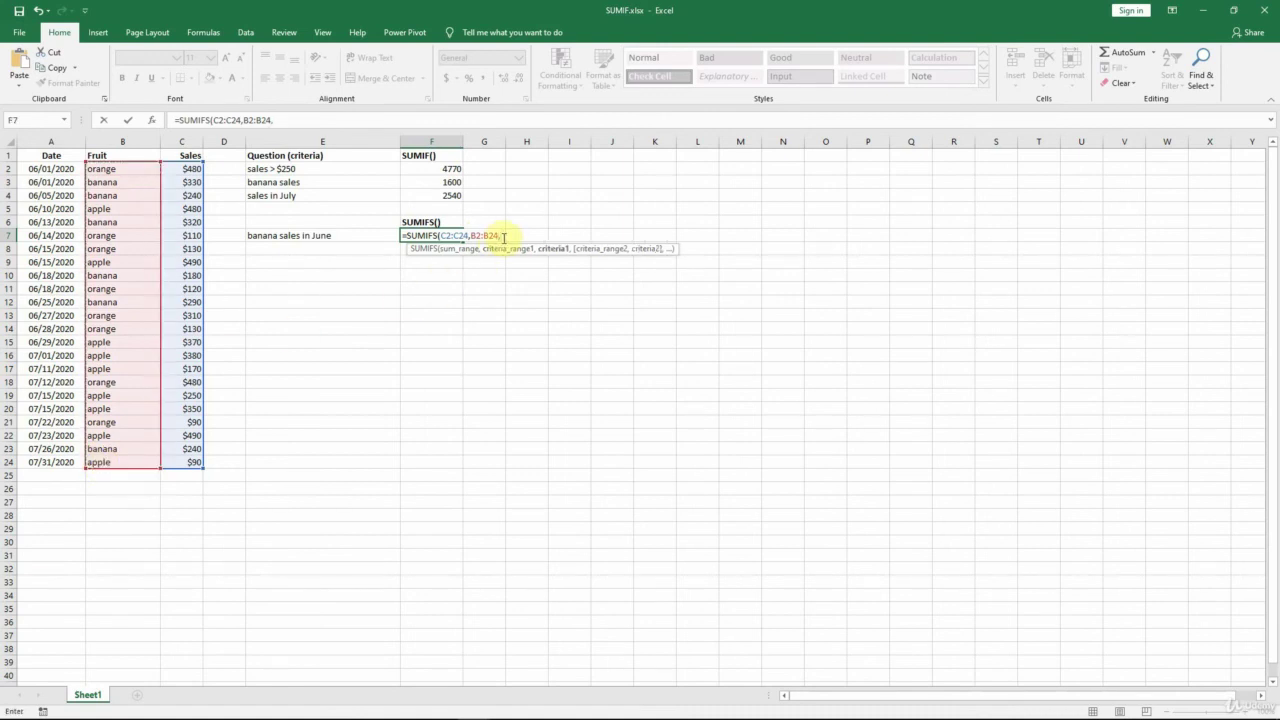
{"action": "type", "text": "\"banana\","}
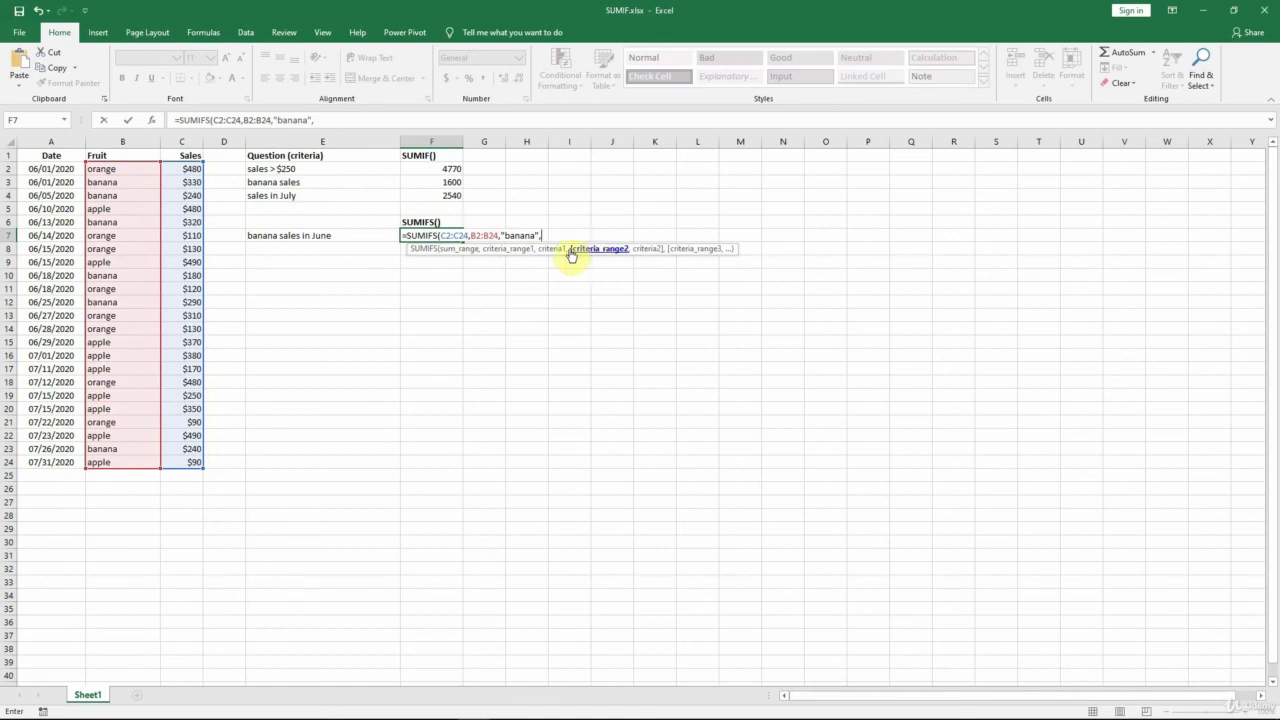
- Complete the F7 formula with second criteria range A2:A24 and the criterion "<"&DATE(2020,7,1)
{"action": "left_click_drag", "start_coordinate": [55, 168], "coordinate": [62, 460]}
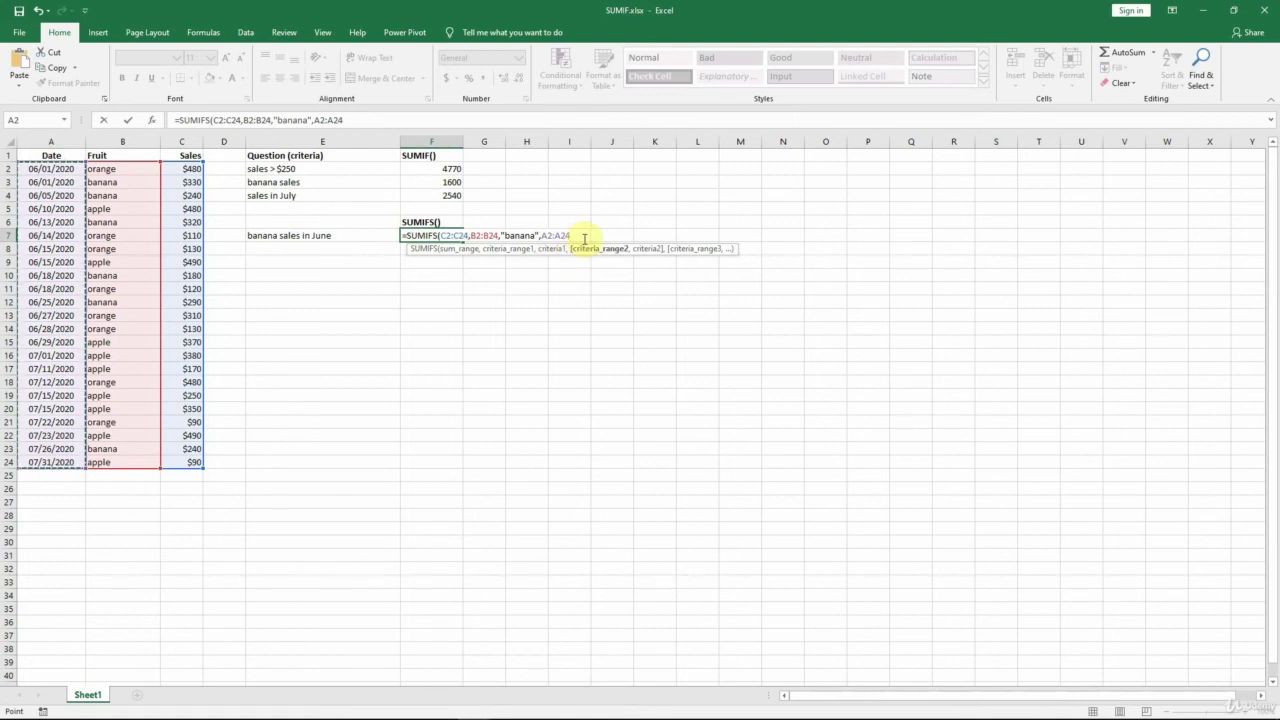
{"action": "type", "text": ","}
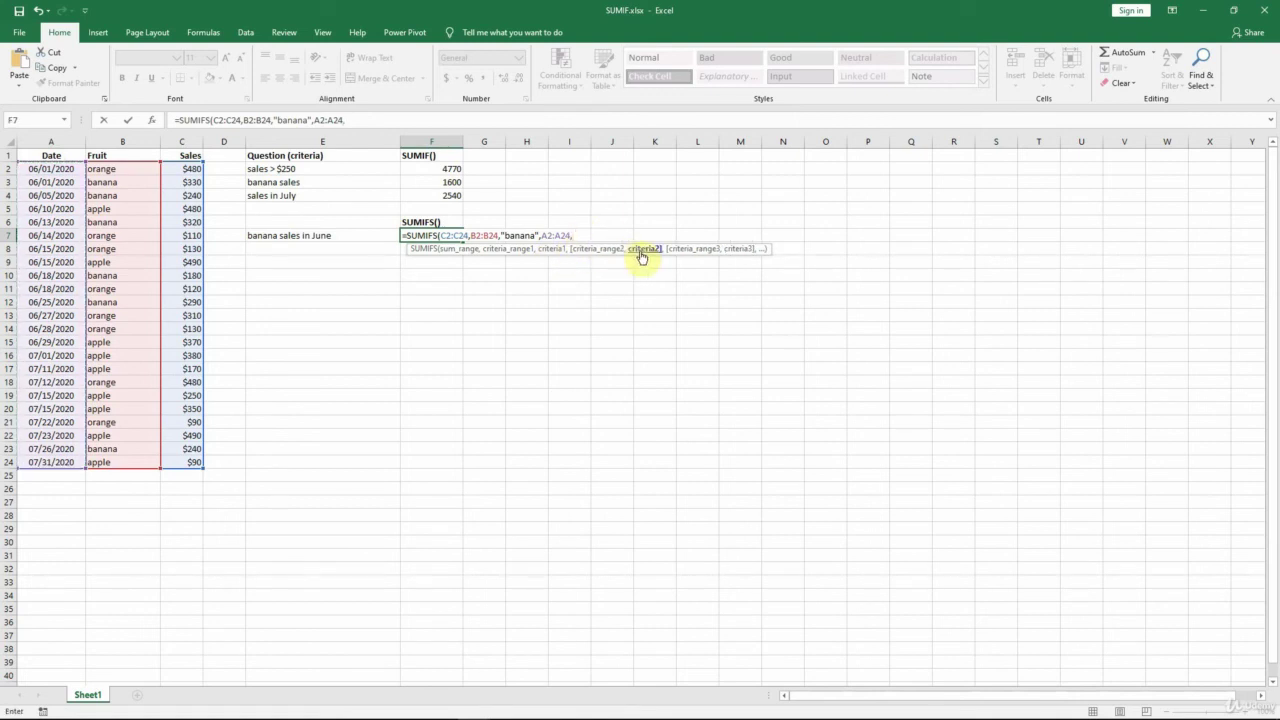
{"action": "type", "text": "\""}
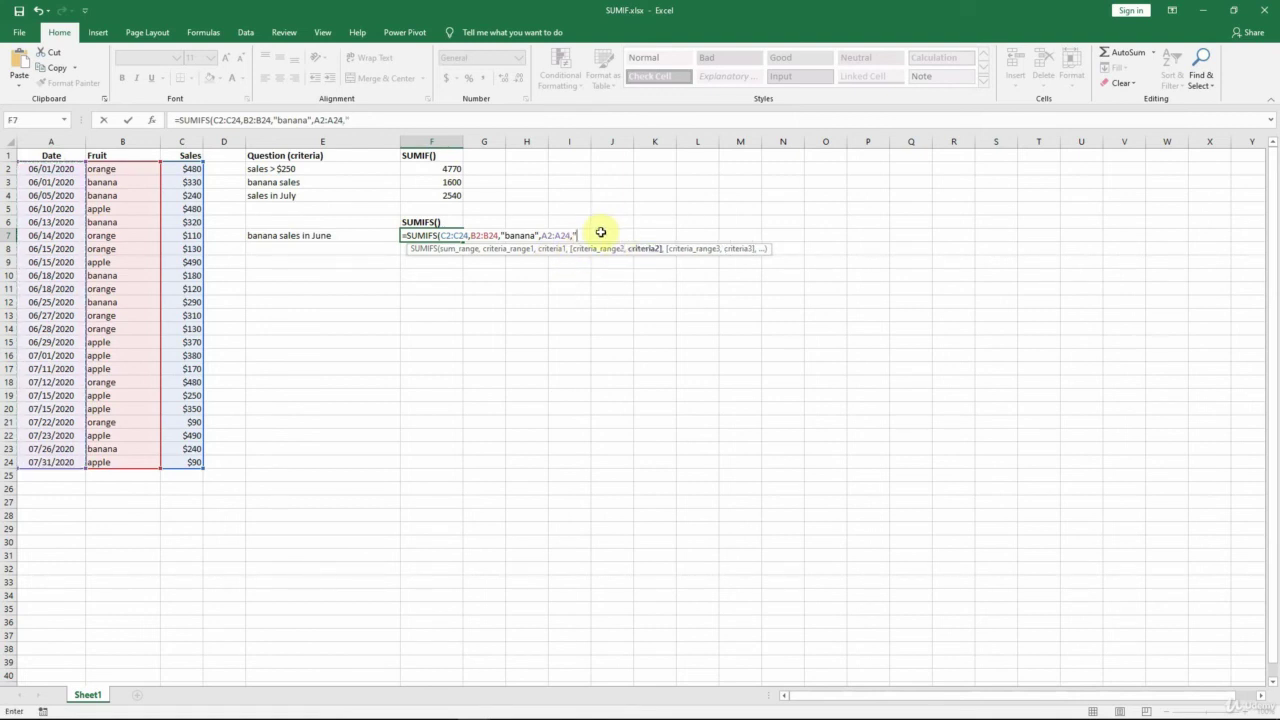
{"action": "type", "text": "<\"&dat"}
{"action": "key", "text": "Tab"}
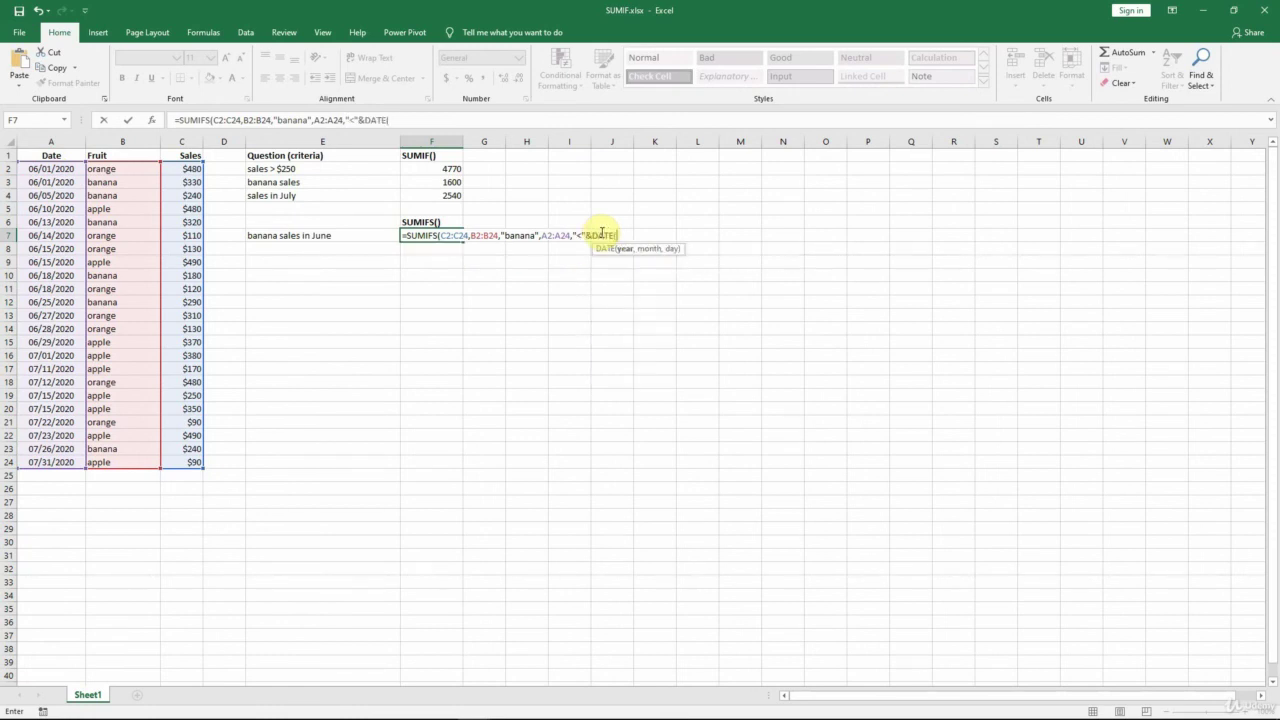
{"action": "type", "text": "2020,7,1)"}
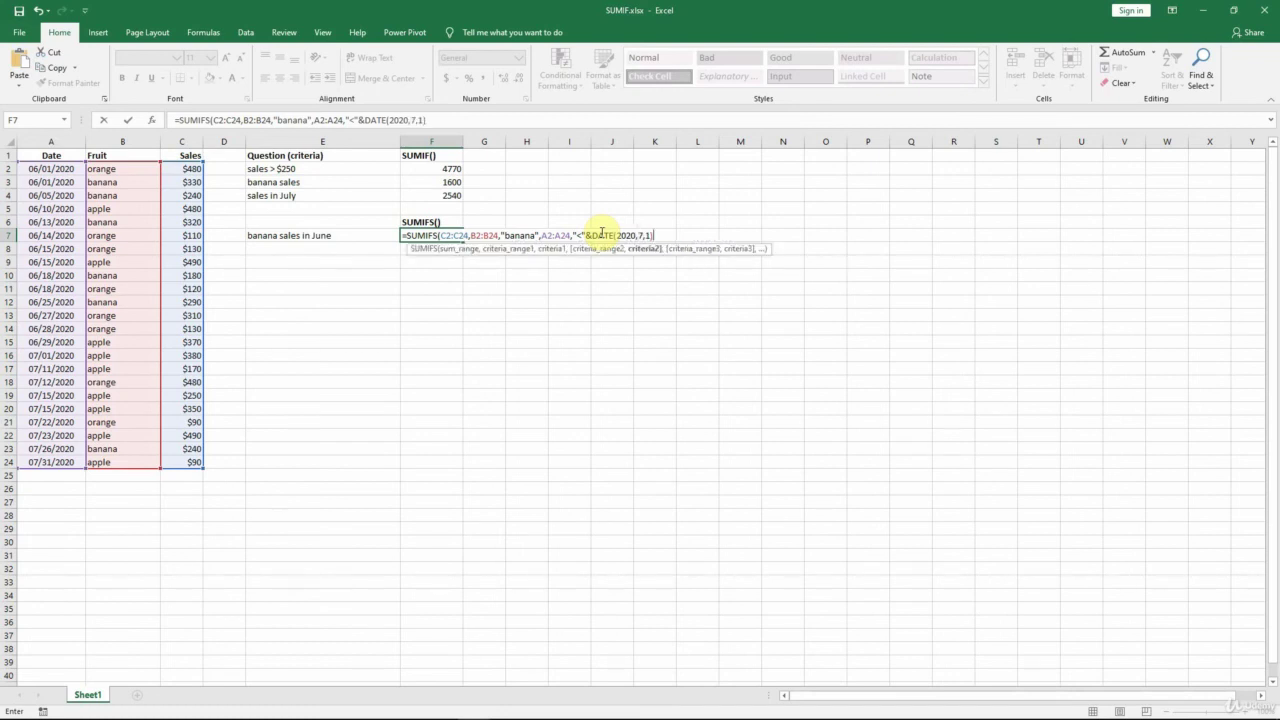
{"action": "type", "text": ")"}
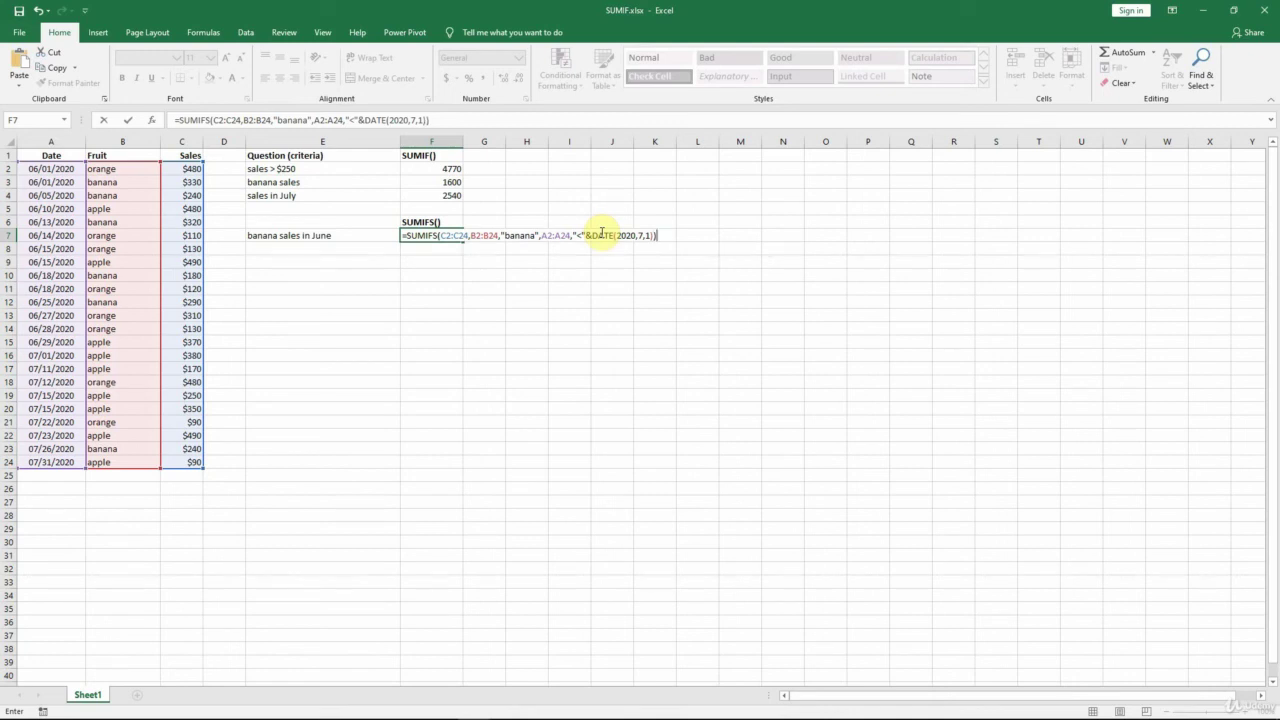
{"action": "key", "text": "ctrl+Return"}
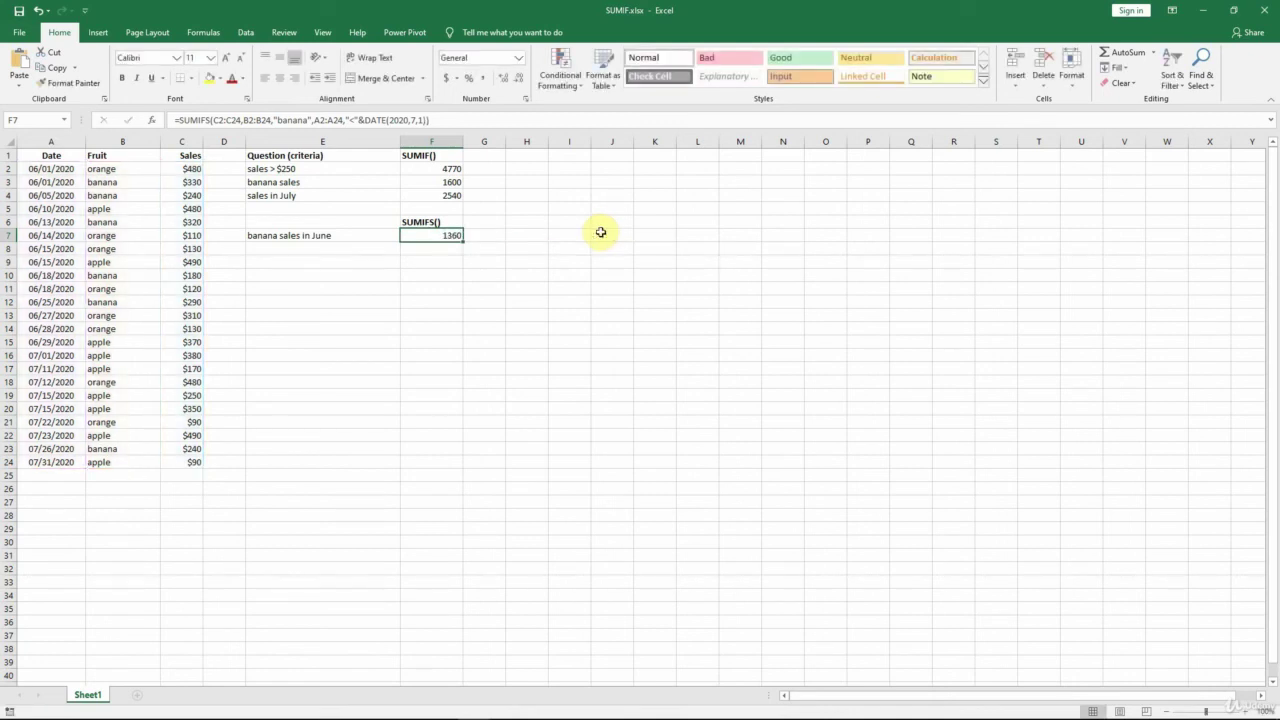
- Select the June banana sales amounts in column C and compare their sum with the result in F7
{"action": "left_click", "coordinate": [188, 182]}
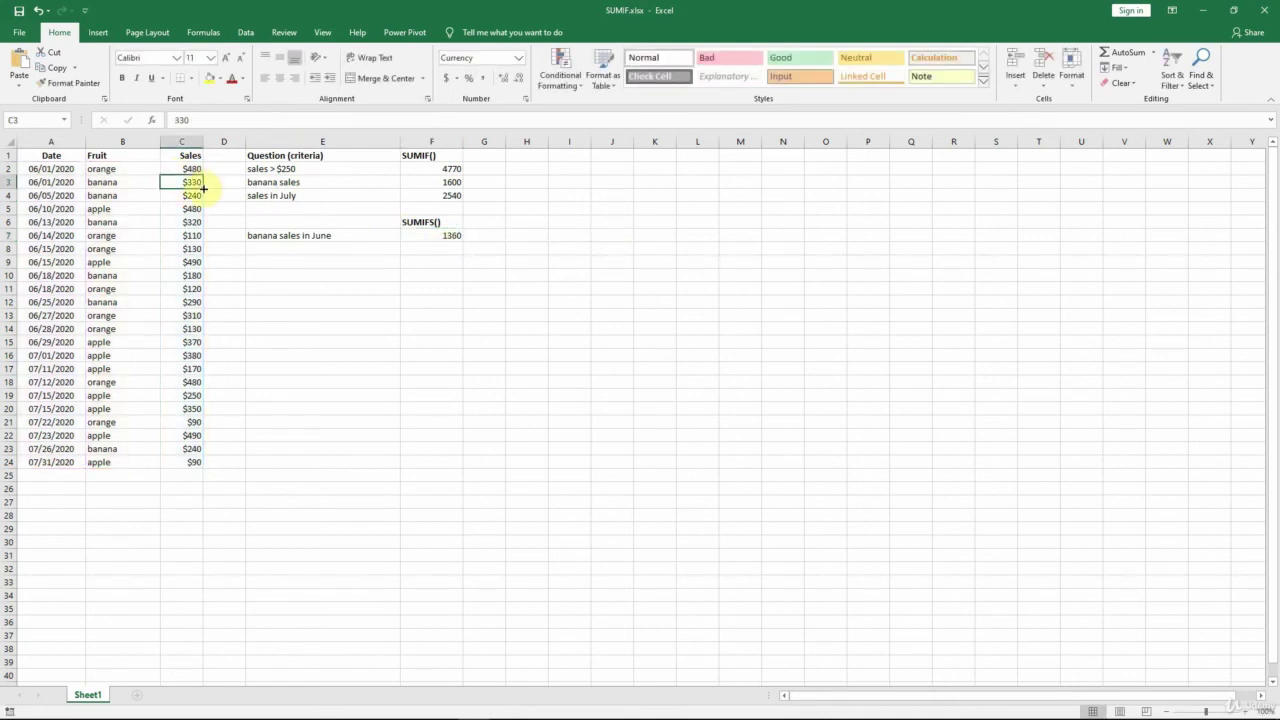
{"action": "left_click_drag", "start_coordinate": [200, 186], "coordinate": [194, 195]}
{"action": "left_click", "coordinate": [192, 220], "text": "ctrl"}
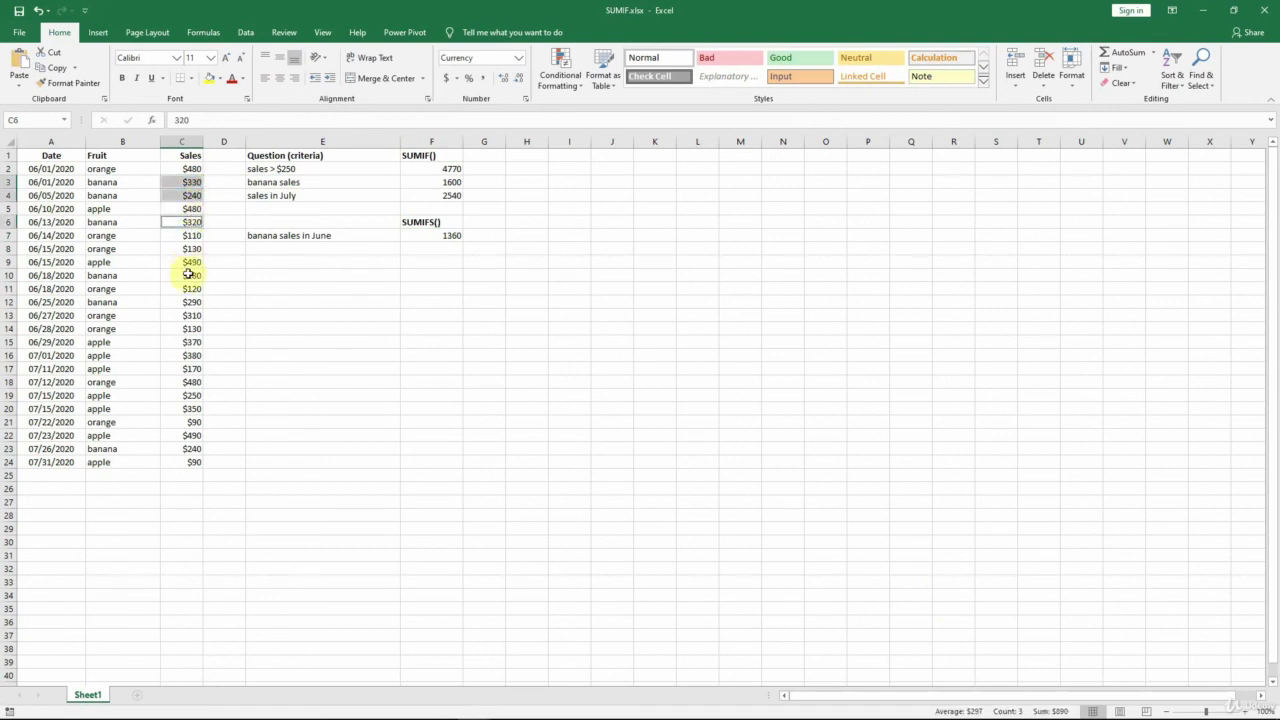
{"action": "left_click", "coordinate": [188, 274], "text": "ctrl"}
{"action": "left_click", "coordinate": [187, 301], "text": "ctrl"}
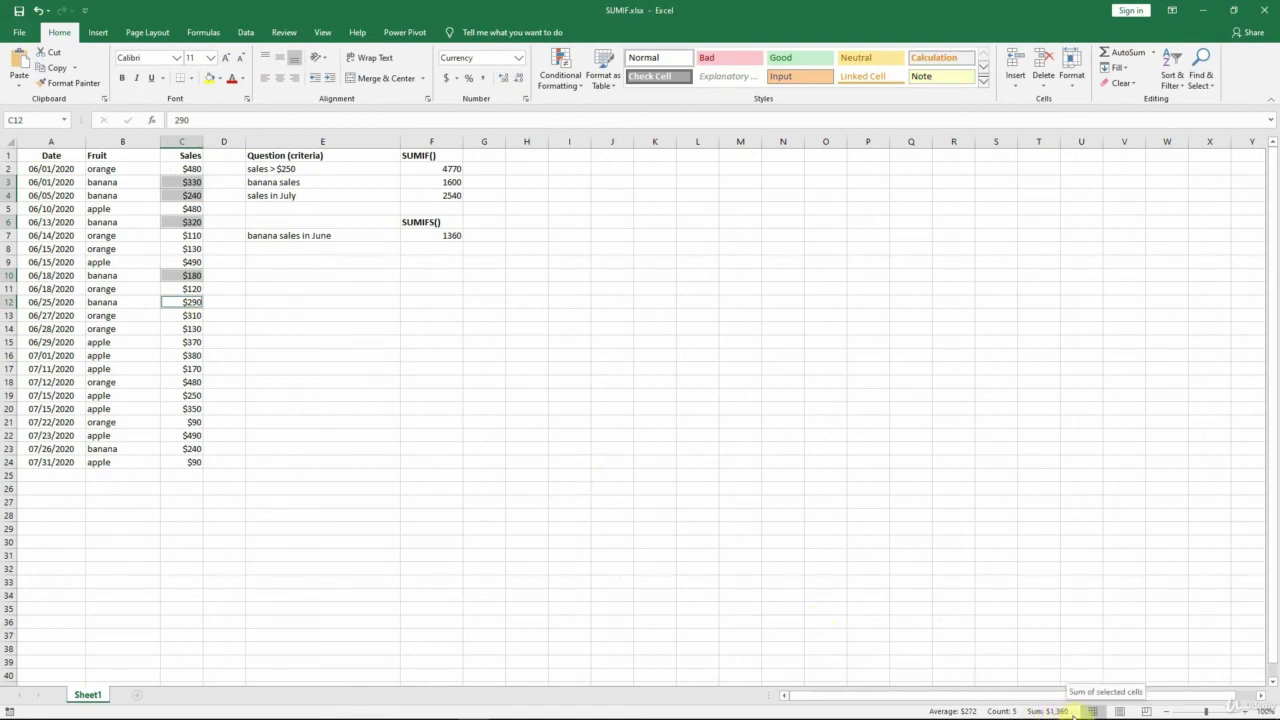
{"action": "left_click", "coordinate": [449, 236]}
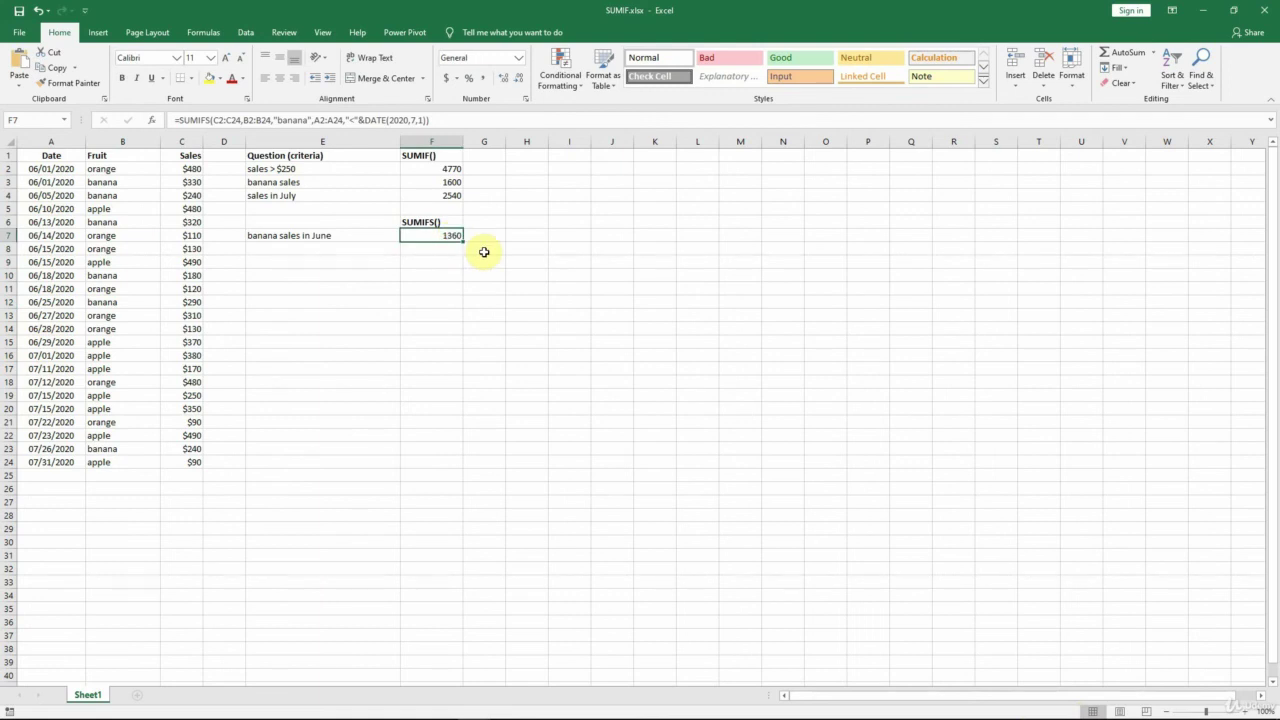